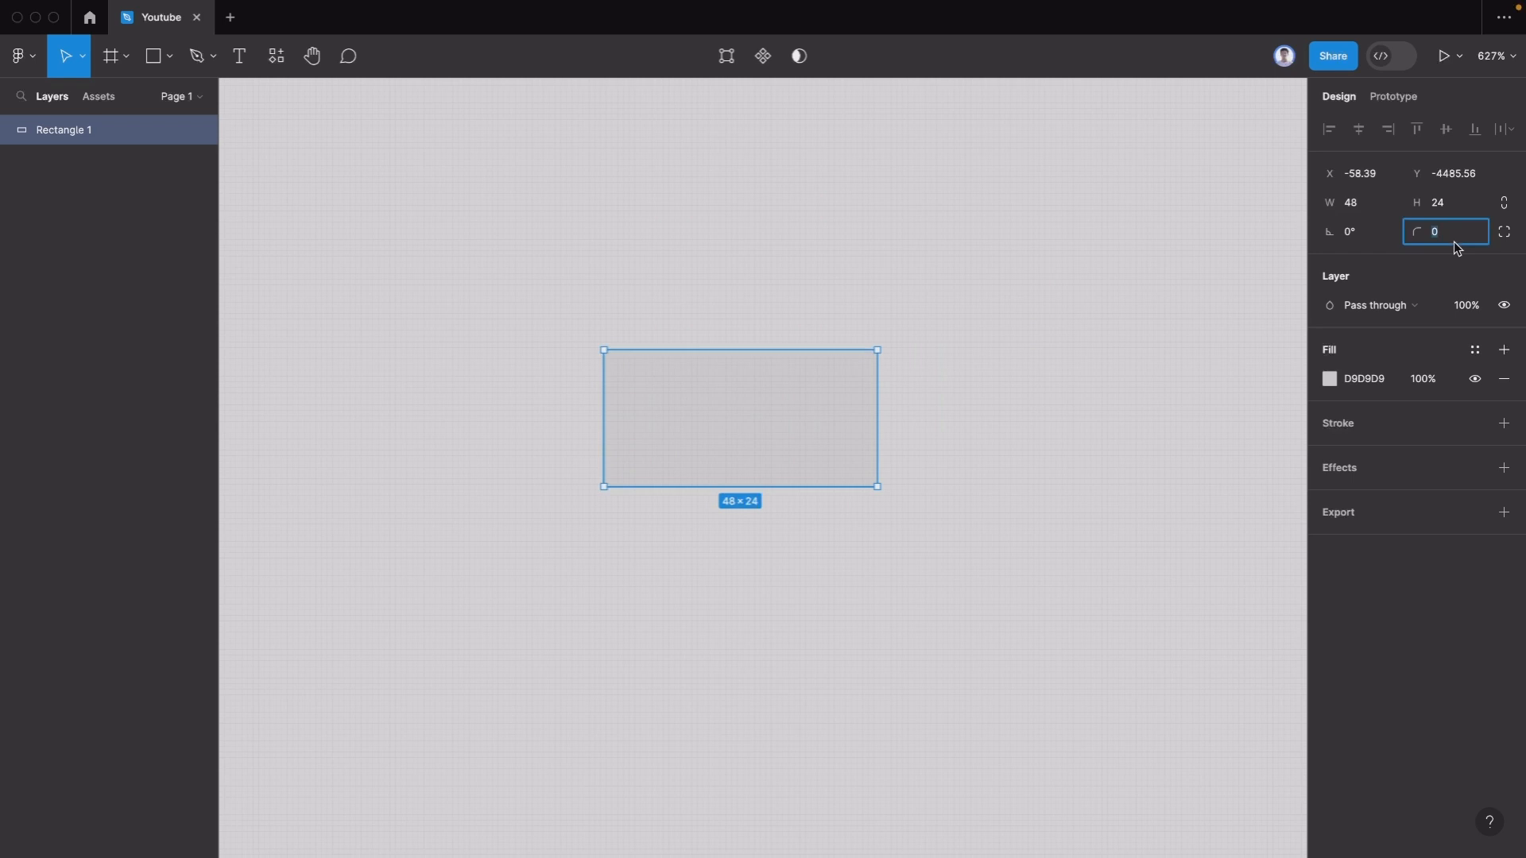
Step: Set the rectangle's corner radius to 24 so it forms a pill shape
key(Return)
click(988, 446)
click(780, 419)
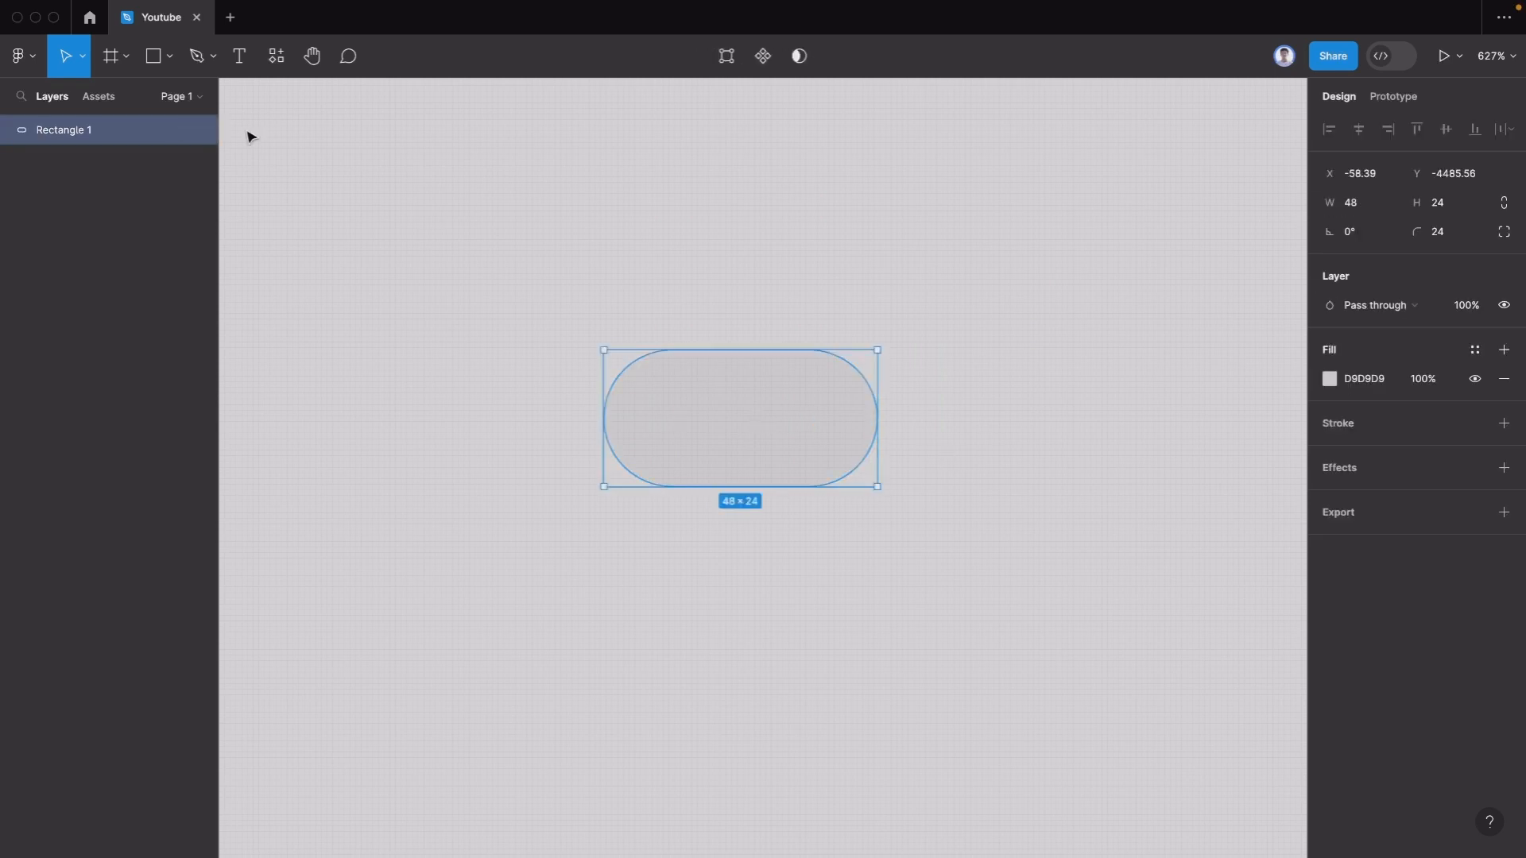
Step: Draw a circle over the pill shape and size it to 24 × 24
click(169, 55)
click(147, 161)
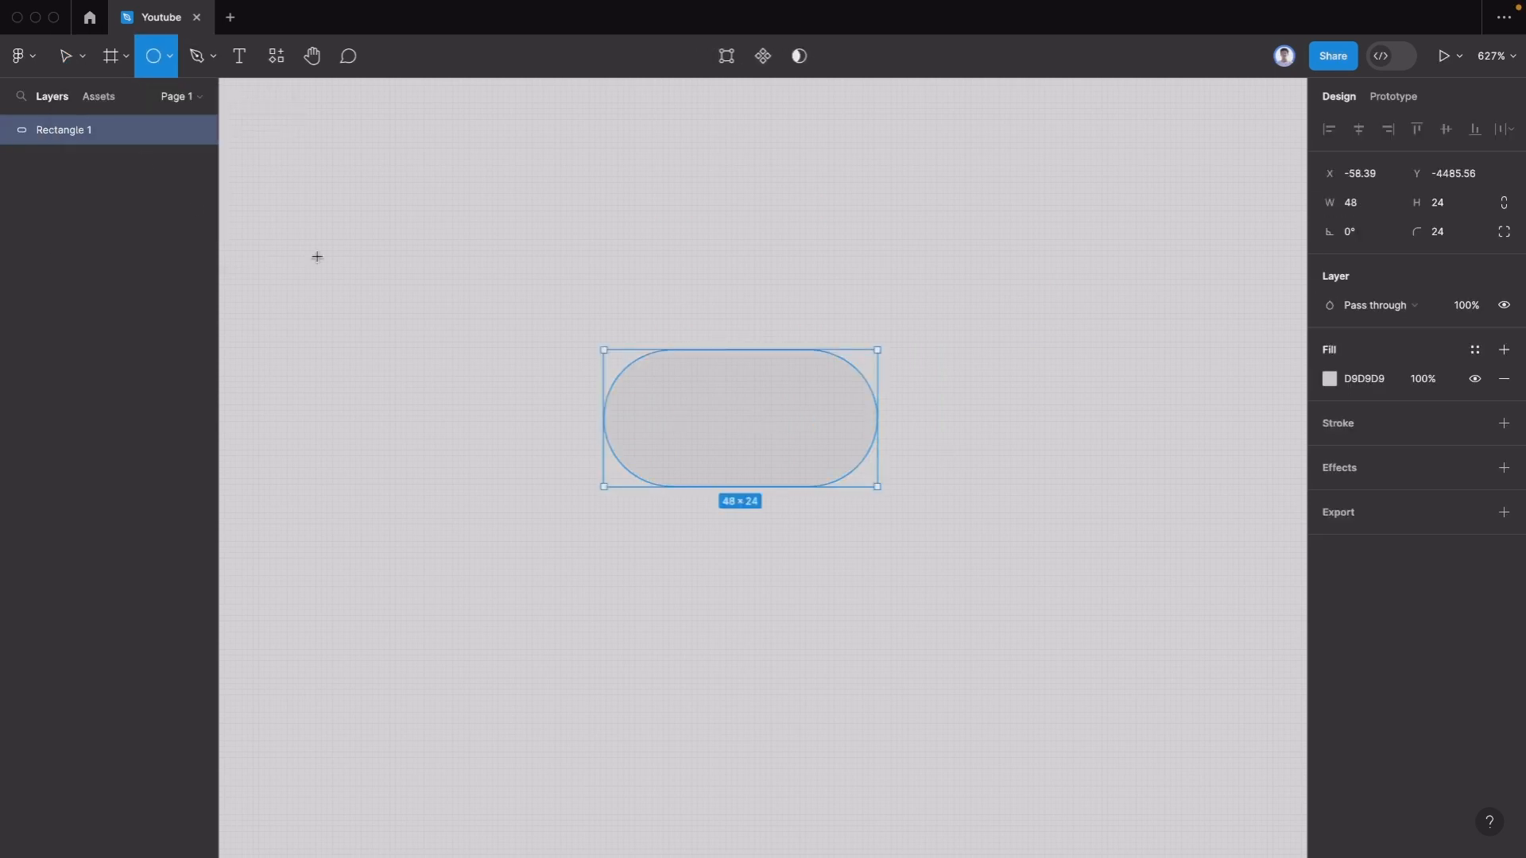
drag(657, 390, 689, 423)
click(1383, 203)
text(24)
key(Return)
Step: Fill the circle with white (FFFFFF) and move it flush against the pill's left end
click(1366, 379)
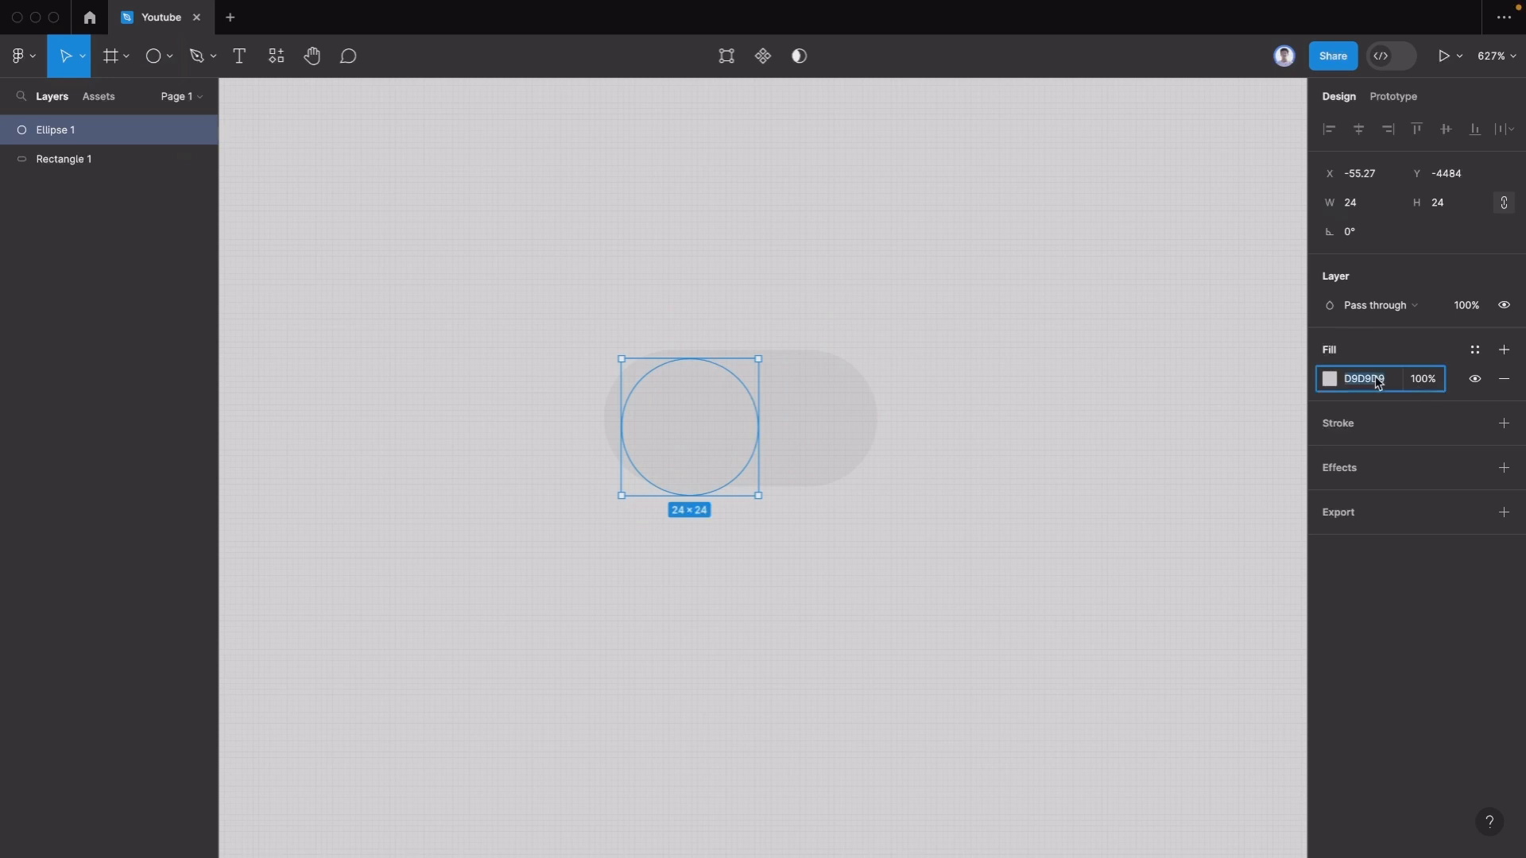
text(fff)
key(Return)
drag(699, 442, 685, 434)
click(815, 620)
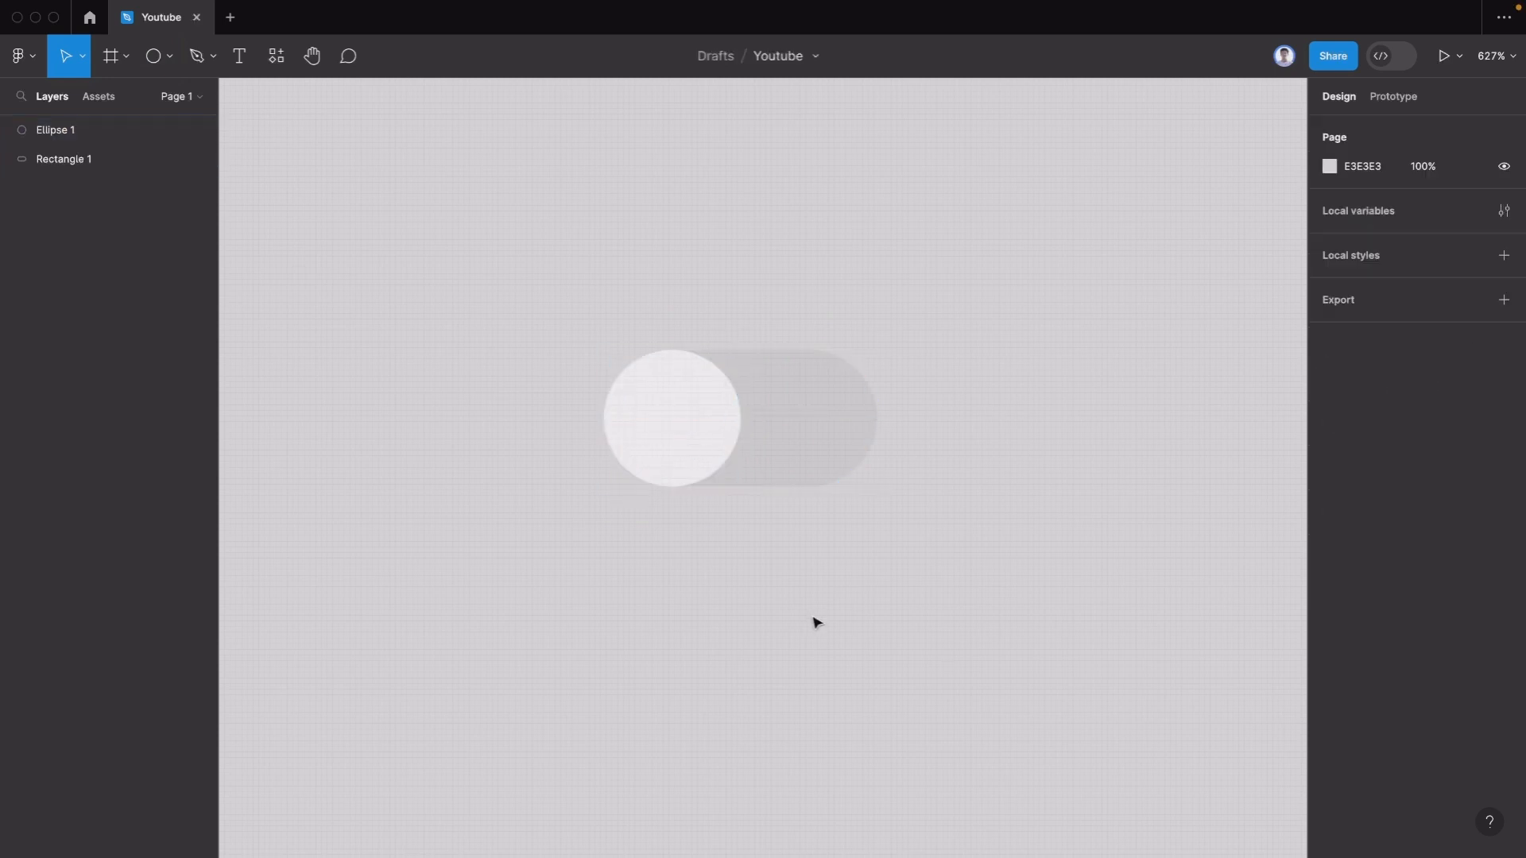
Step: Add a drop shadow to the circle with an X offset of 1 and a Y offset of 0
click(682, 443)
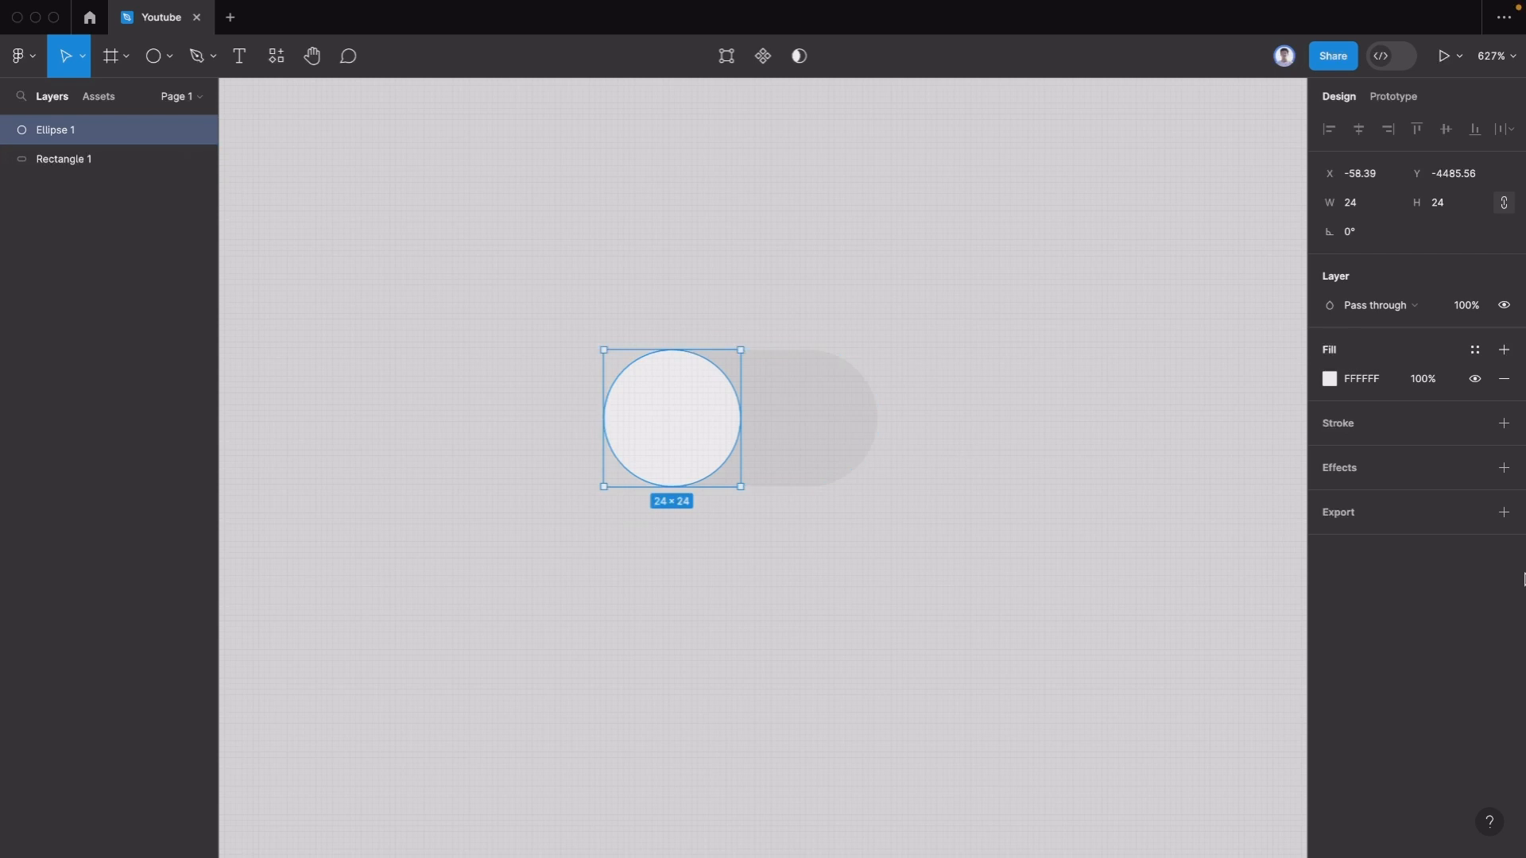
click(1505, 469)
click(1330, 497)
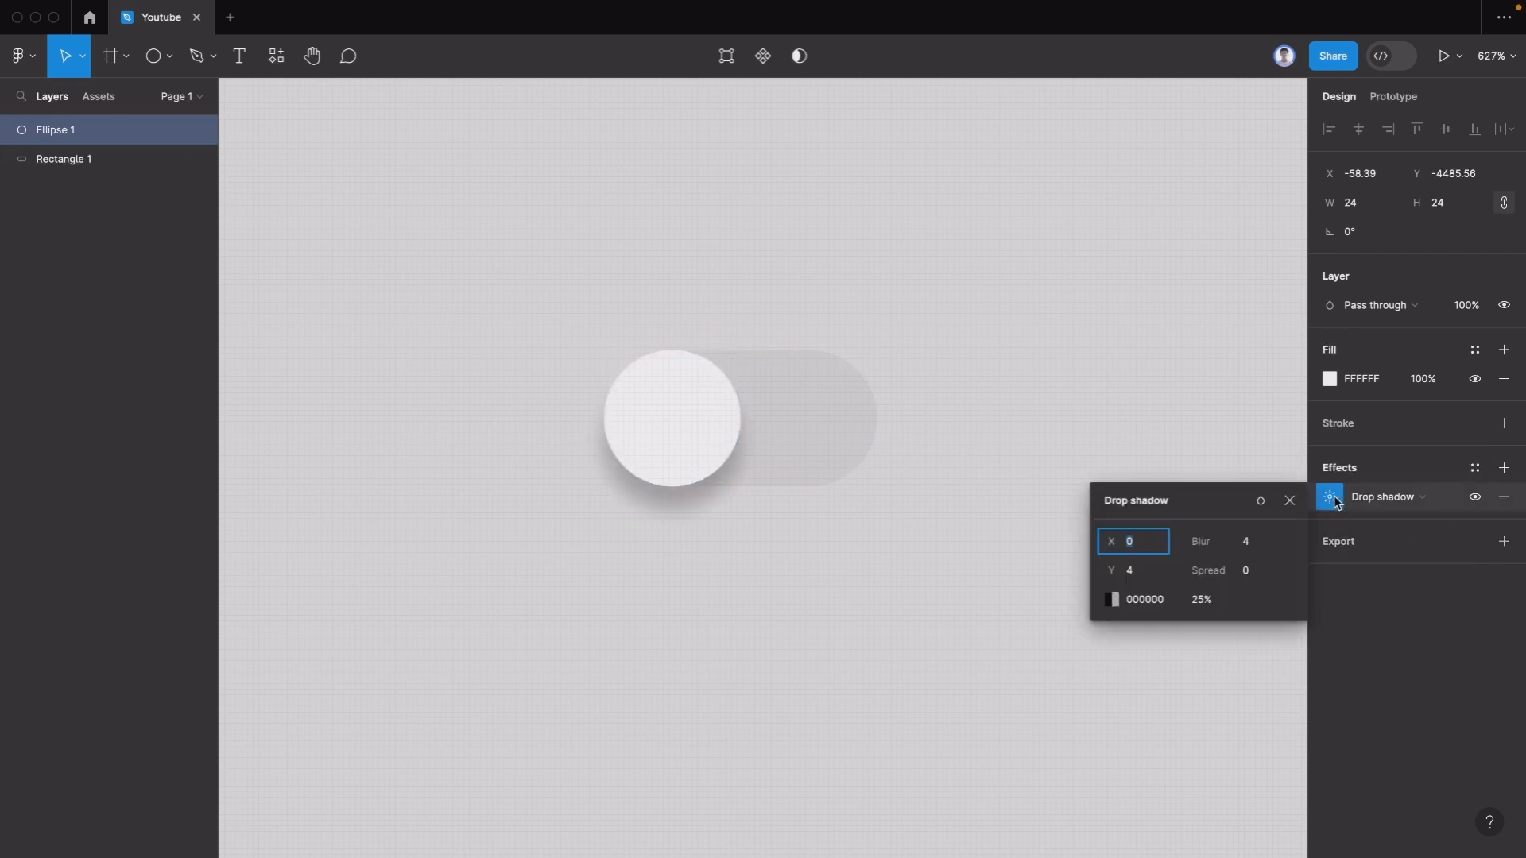
click(1149, 574)
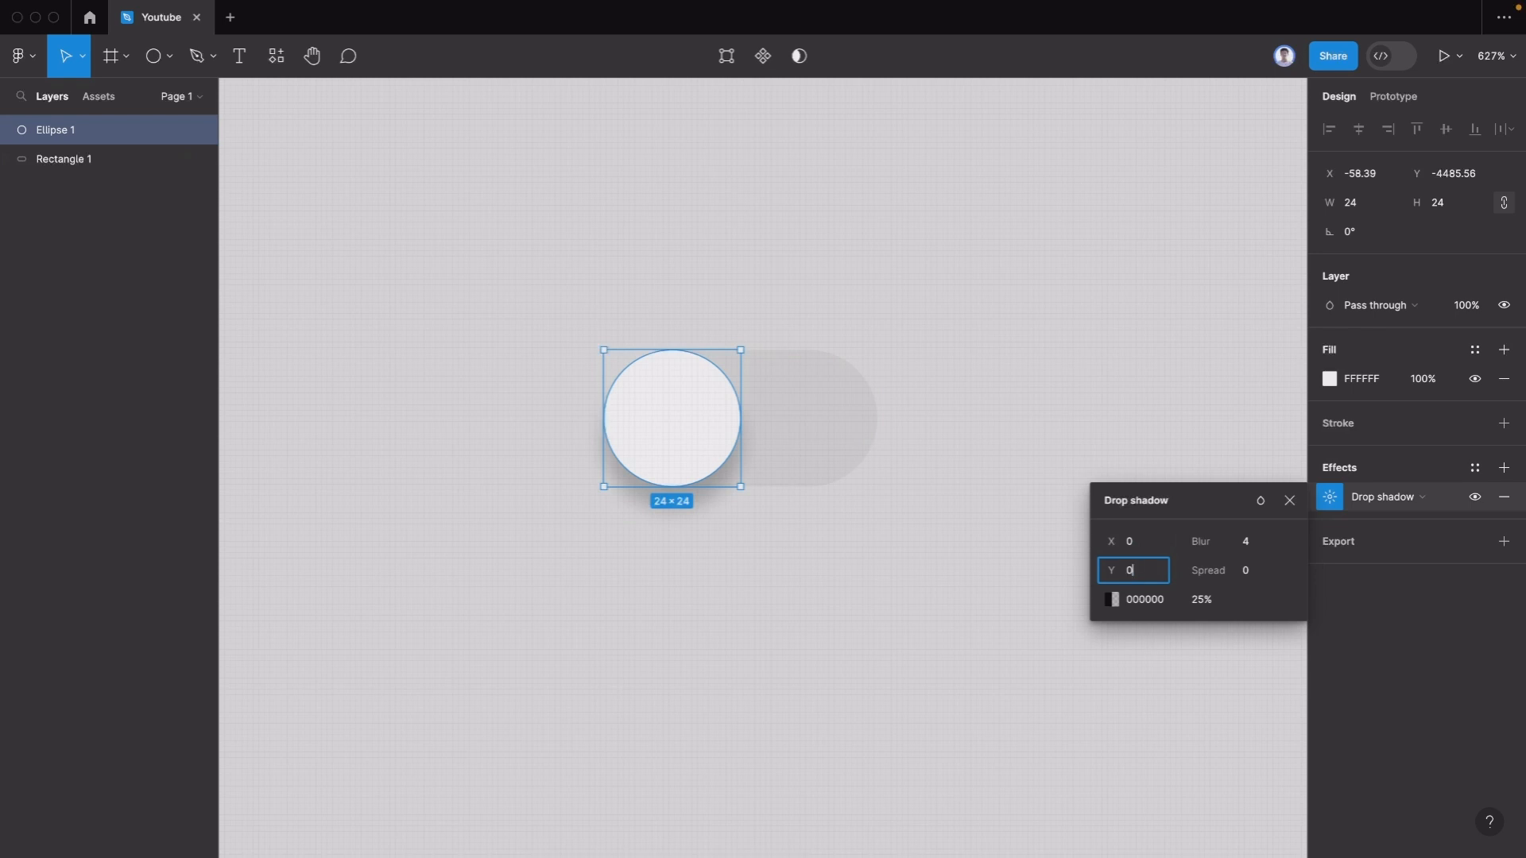
click(1145, 546)
key(Return)
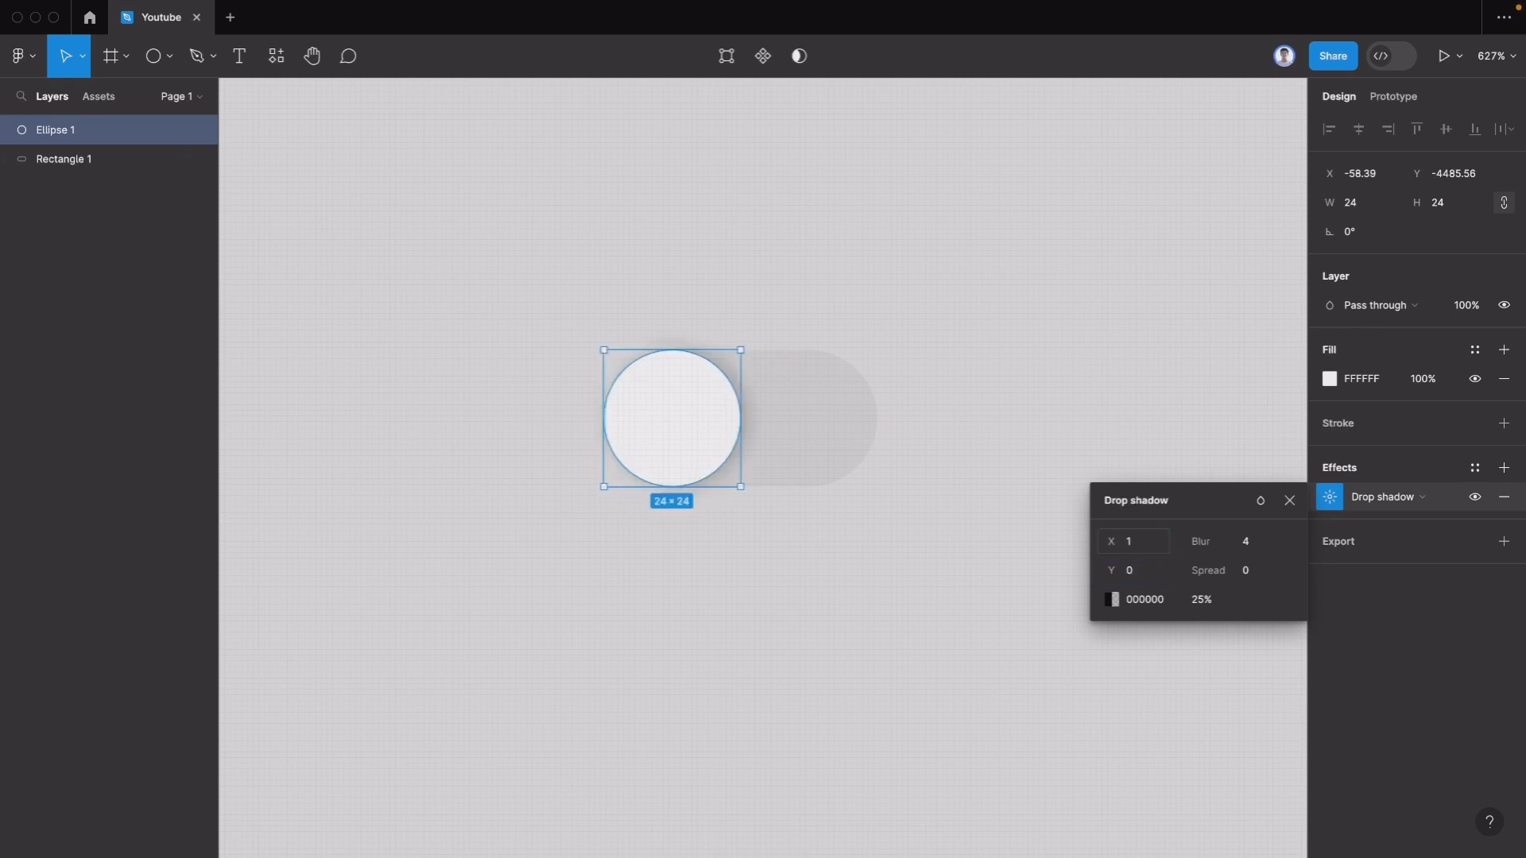
Step: Change the drop shadow's colour to gray A7A7A7 and set its blur to 6
click(1113, 599)
drag(977, 504, 867, 477)
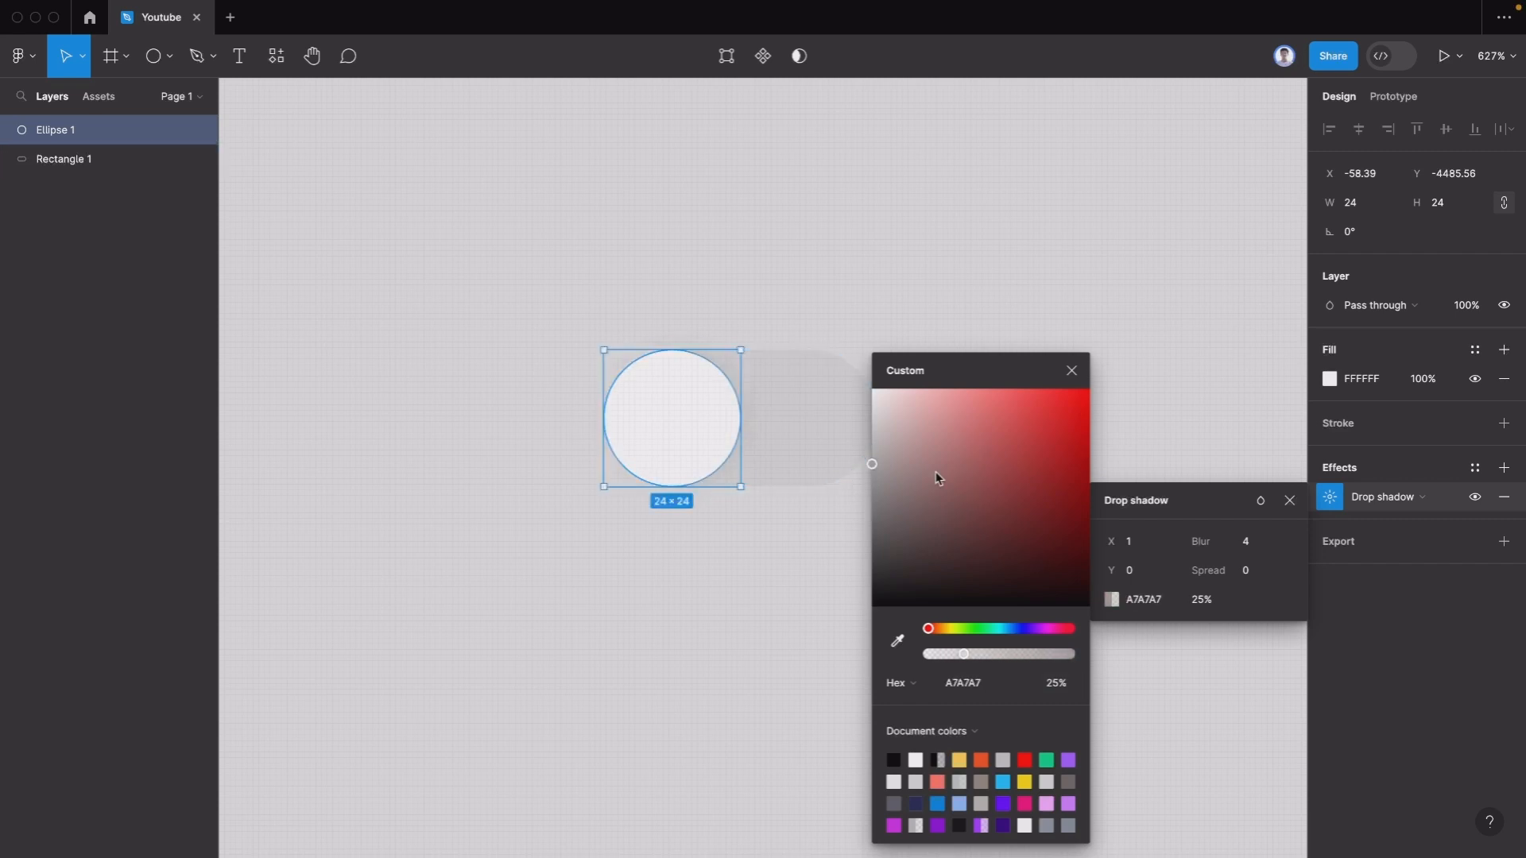
click(1246, 541)
text(6)
key(Return)
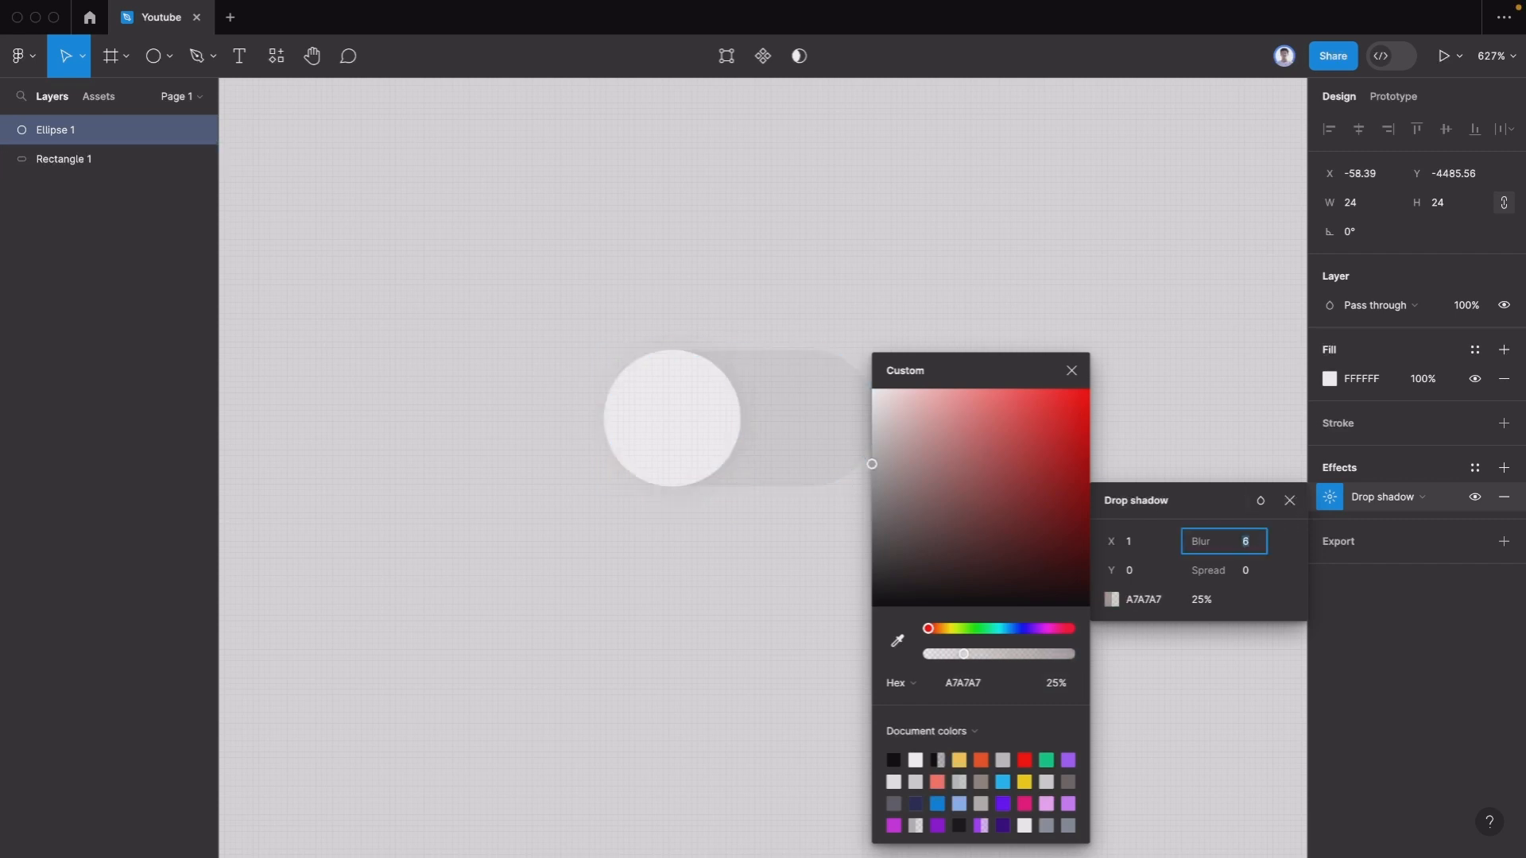
click(678, 654)
Step: Wrap the circle and the pill-shaped rectangle together in a frame
drag(605, 278, 759, 548)
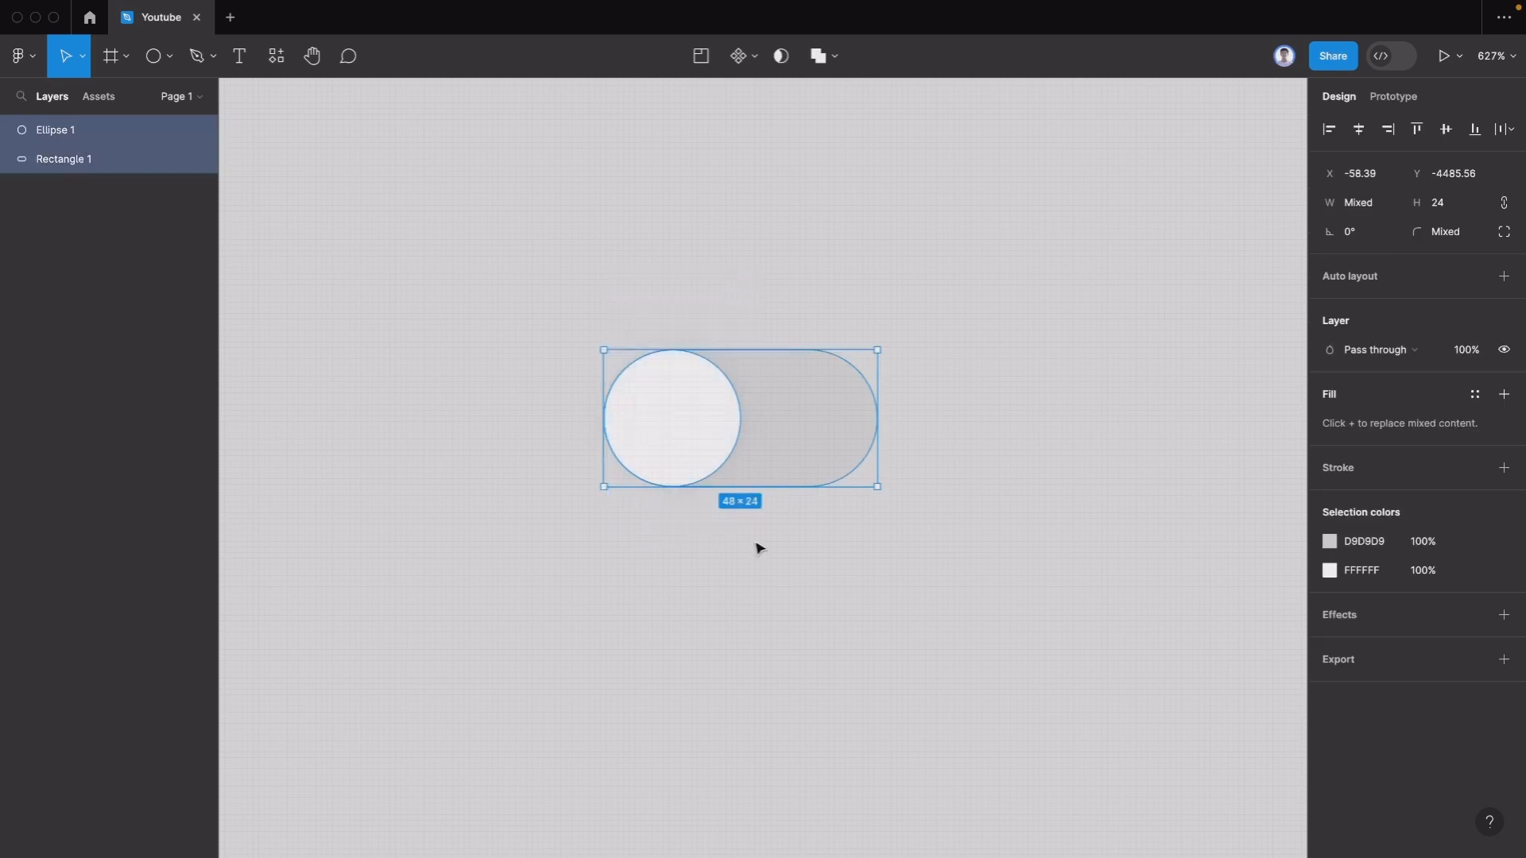
right_click(779, 434)
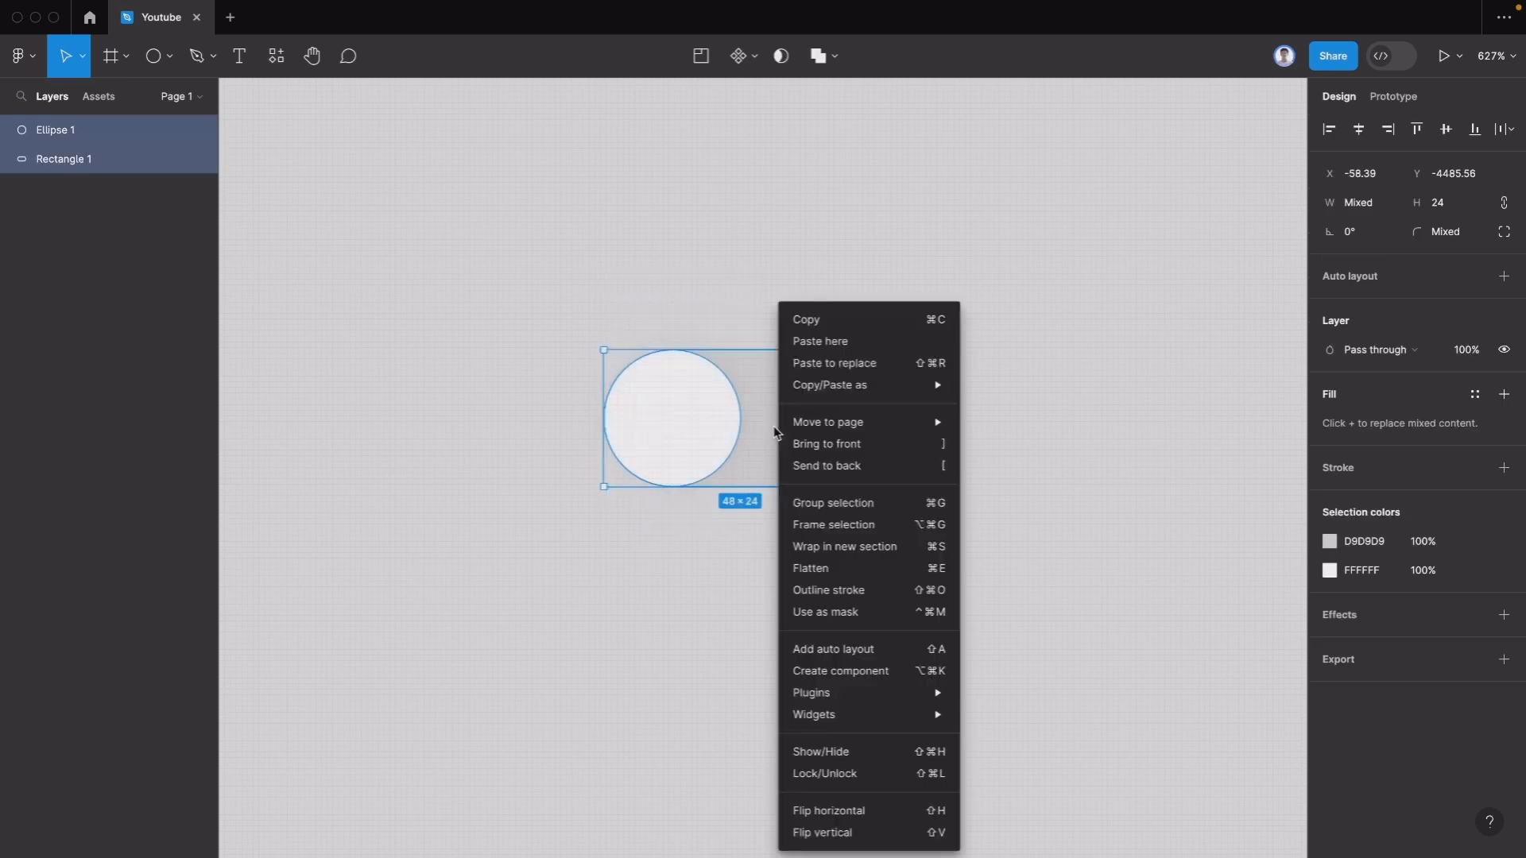
click(844, 531)
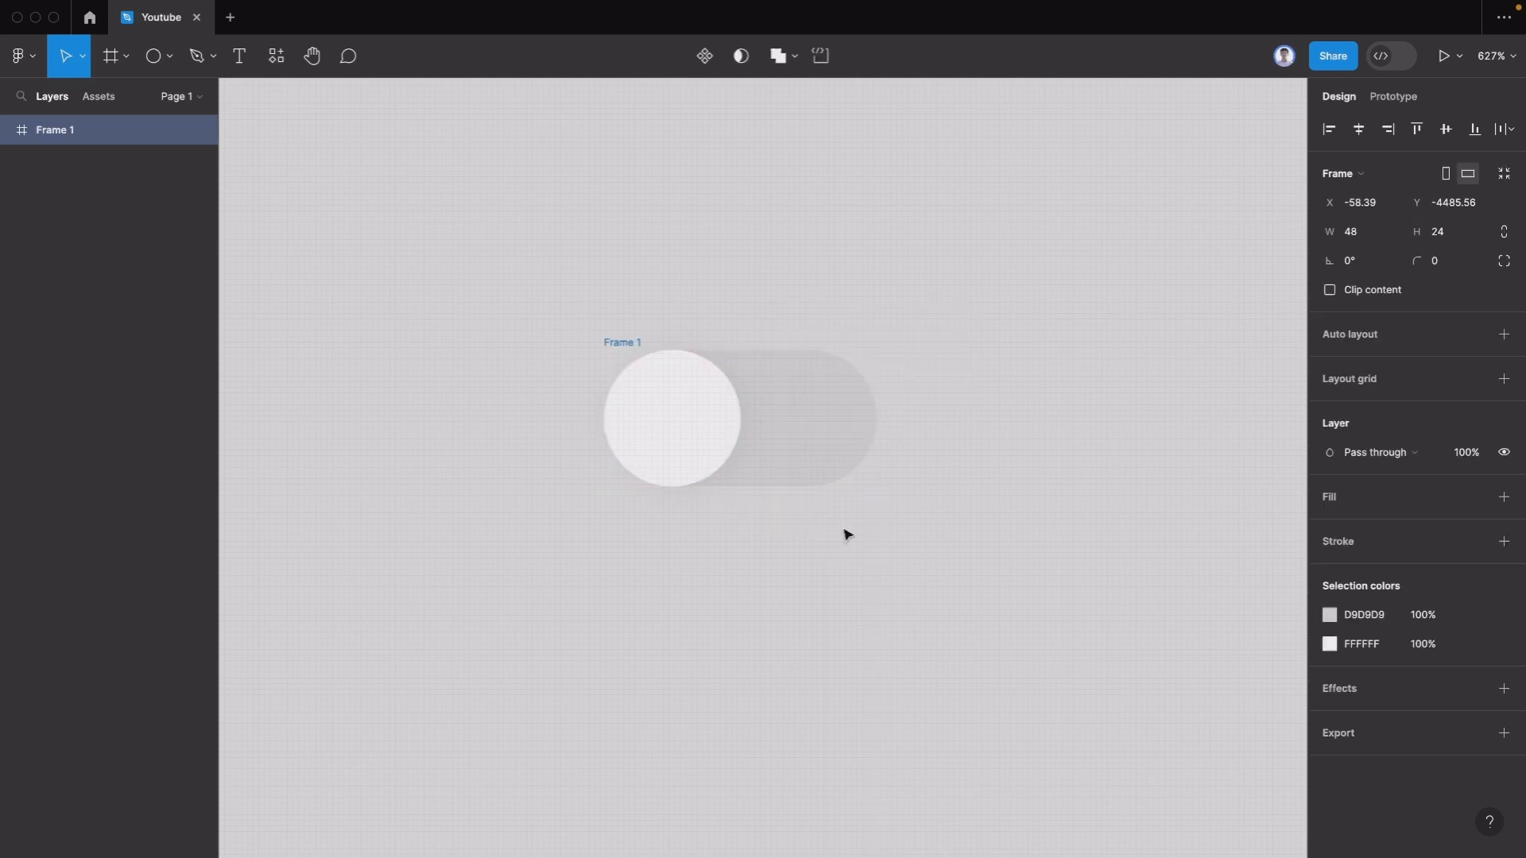
click(933, 419)
Step: Turn the toggle frame into a component
click(633, 349)
scroll(702, 327, down, 3)
scroll(702, 327, right, 3)
click(702, 57)
click(864, 253)
click(554, 268)
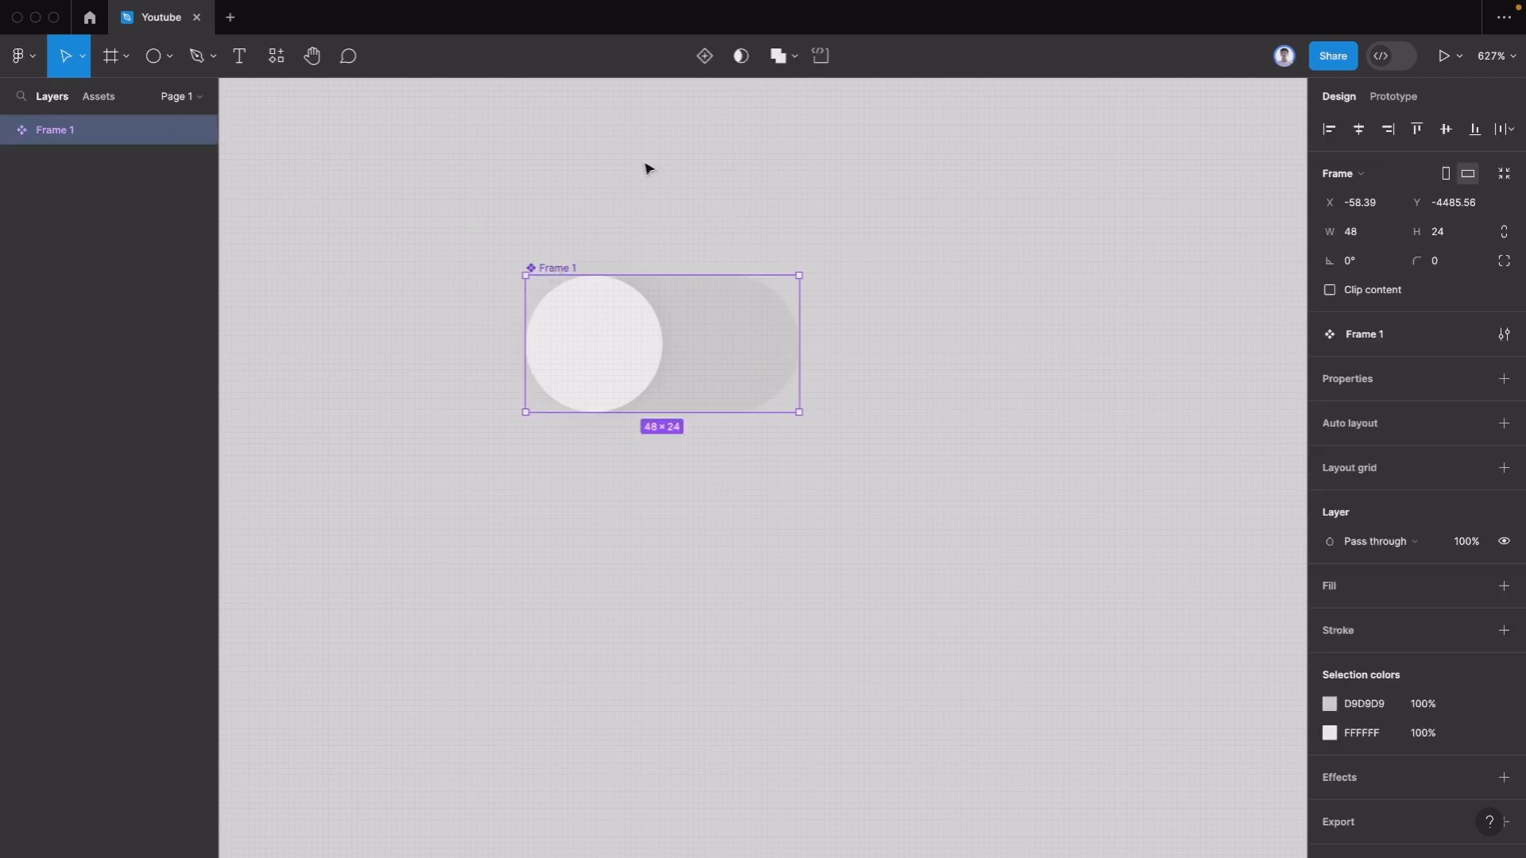
Step: Add a second variant to the toggle component and align its circle to the right edge, vertically centred
click(703, 57)
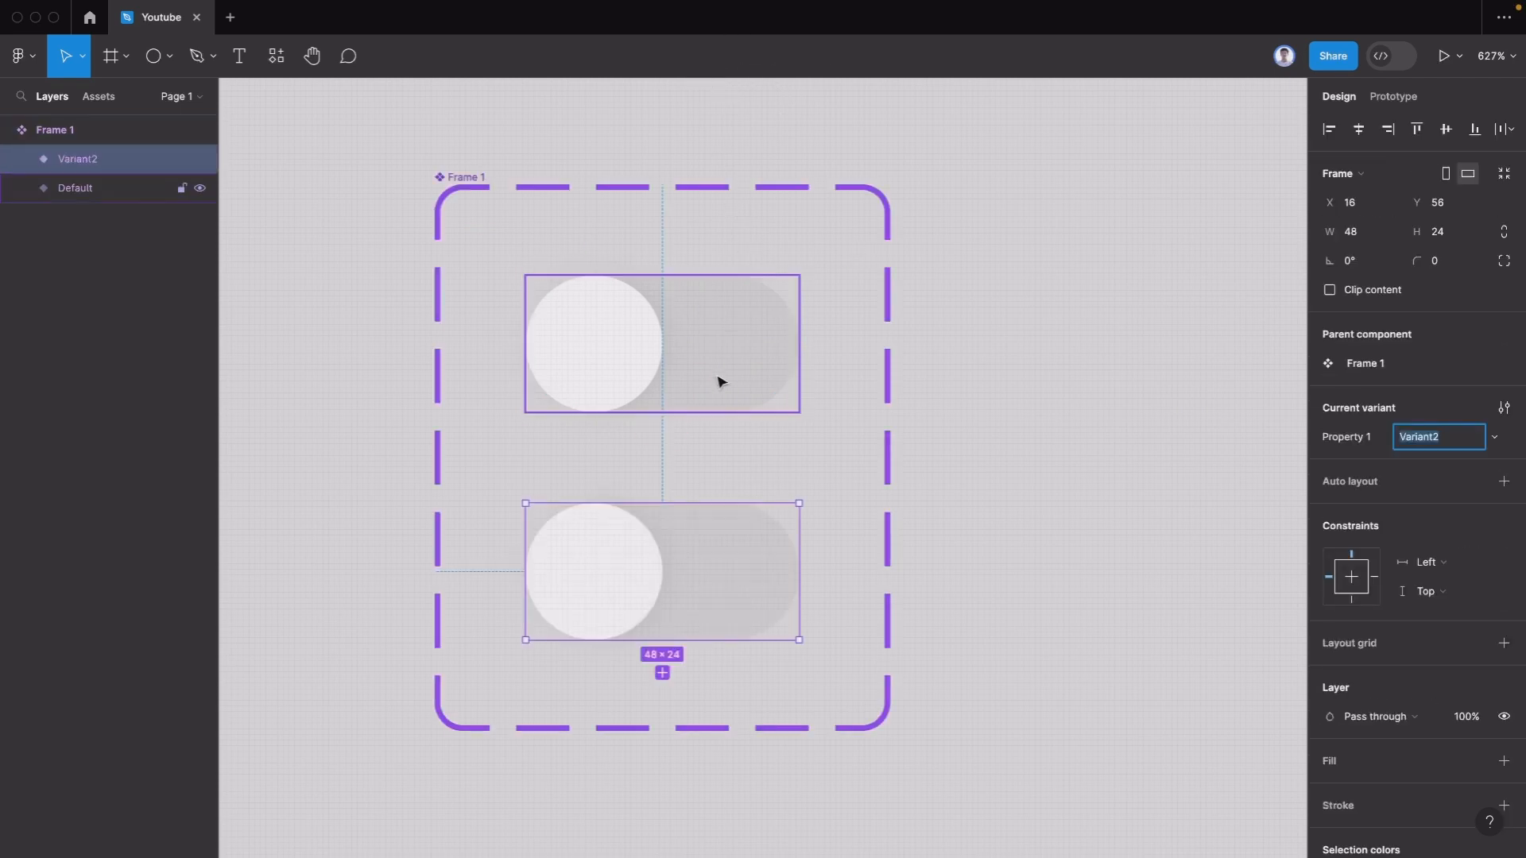
double_click(603, 559)
click(1391, 130)
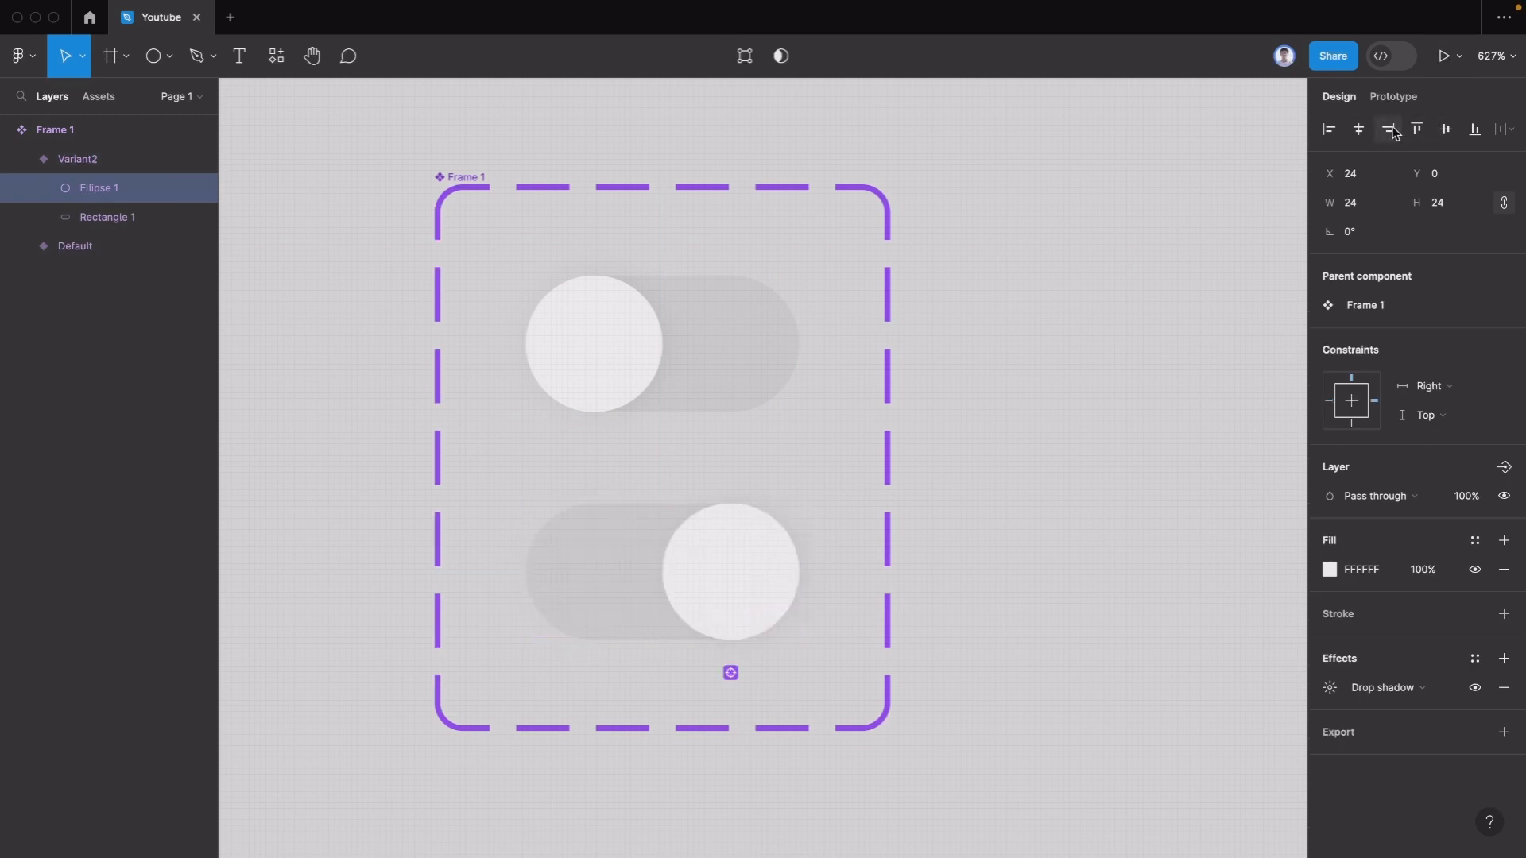
click(1446, 129)
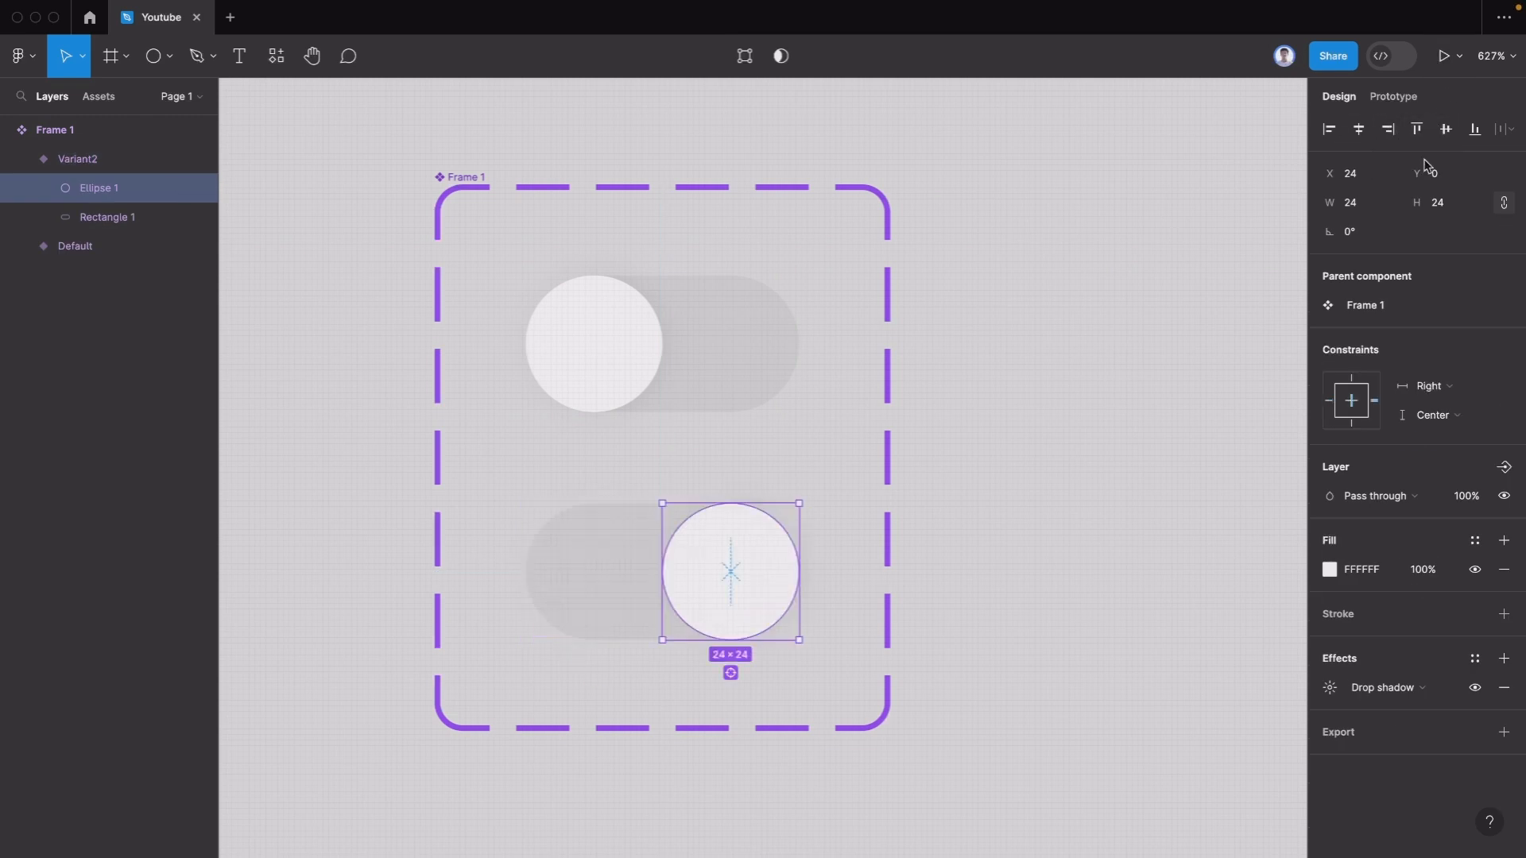
Step: Recolour the second variant's circle to the blue 6775F0
click(1332, 568)
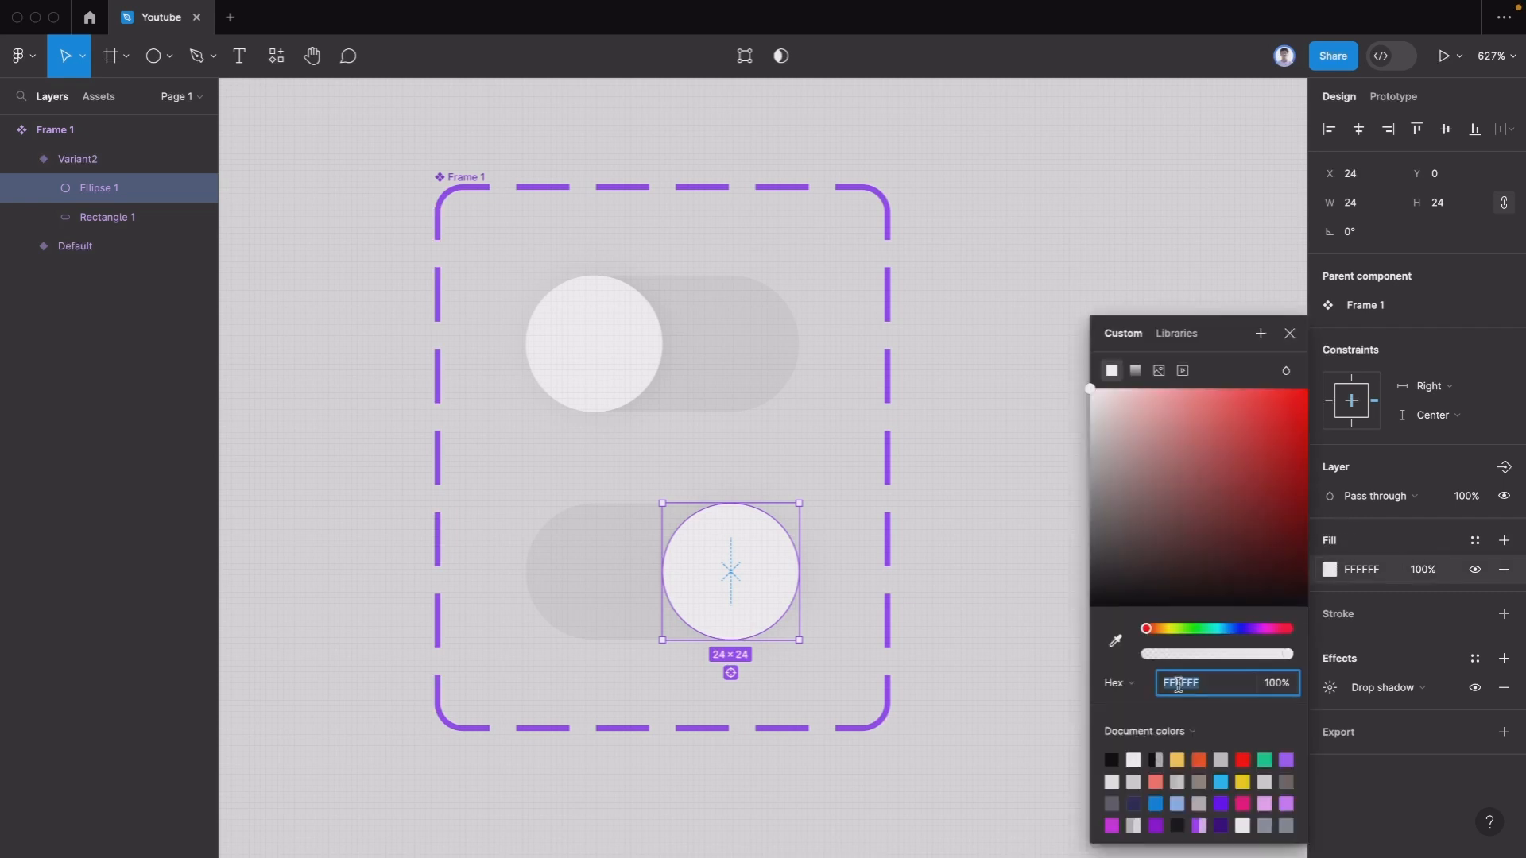
click(1177, 803)
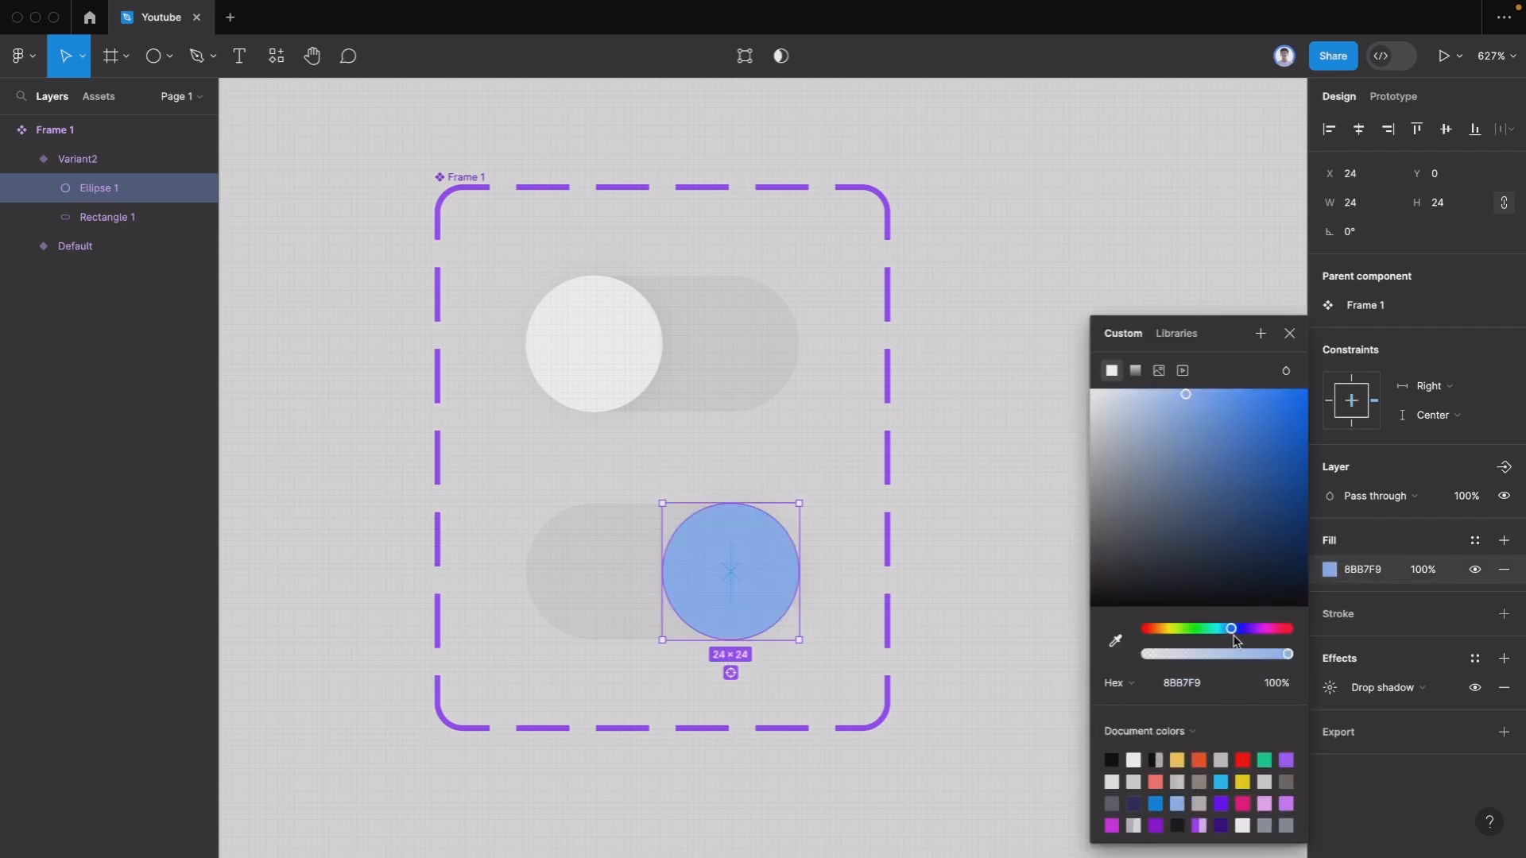
drag(1231, 628, 1241, 632)
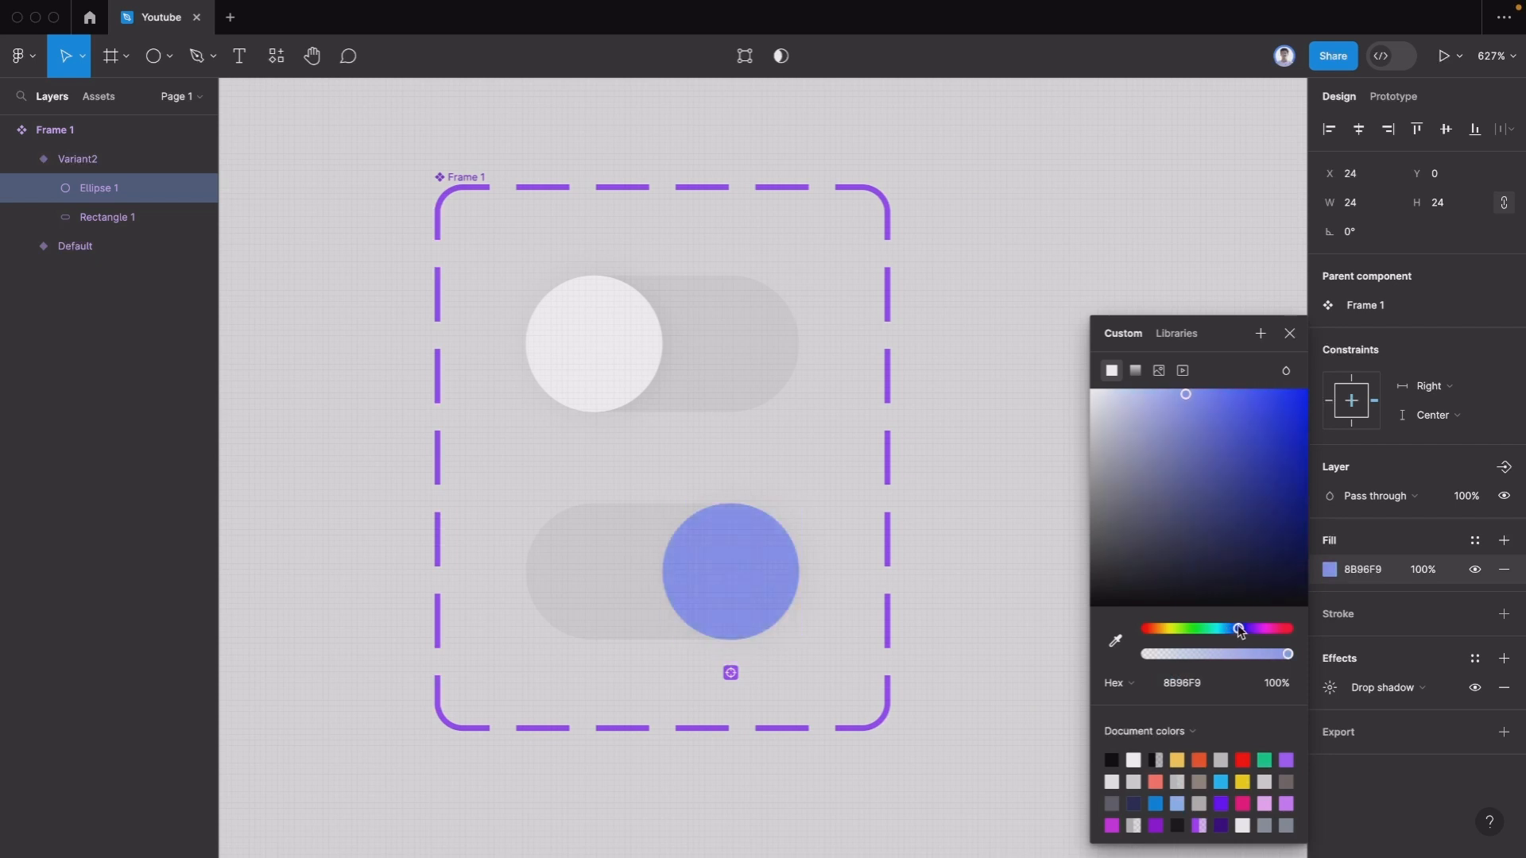
drag(1232, 403, 1214, 402)
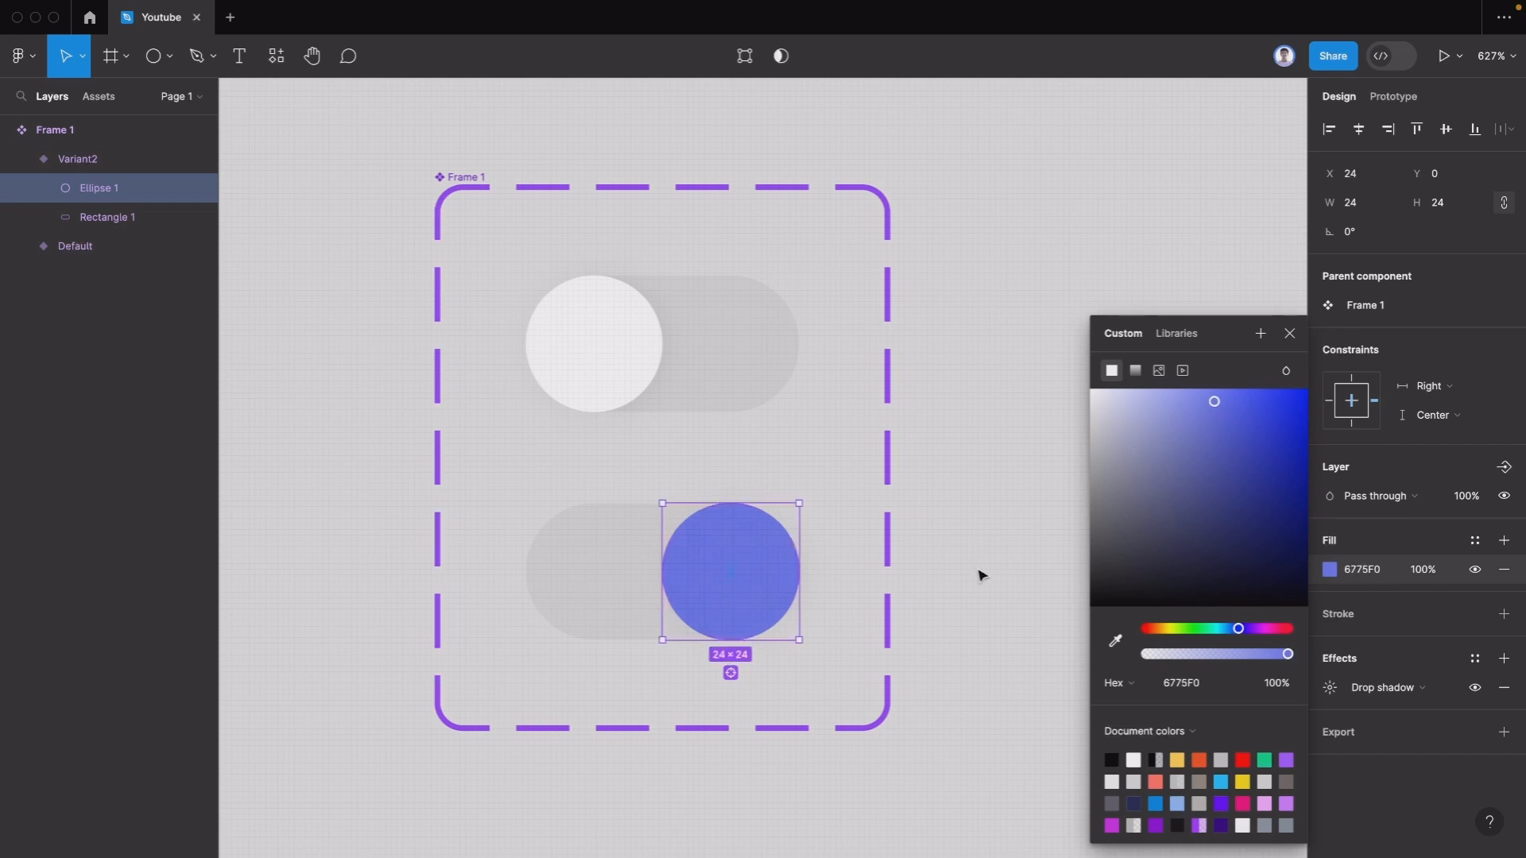
click(983, 575)
click(671, 373)
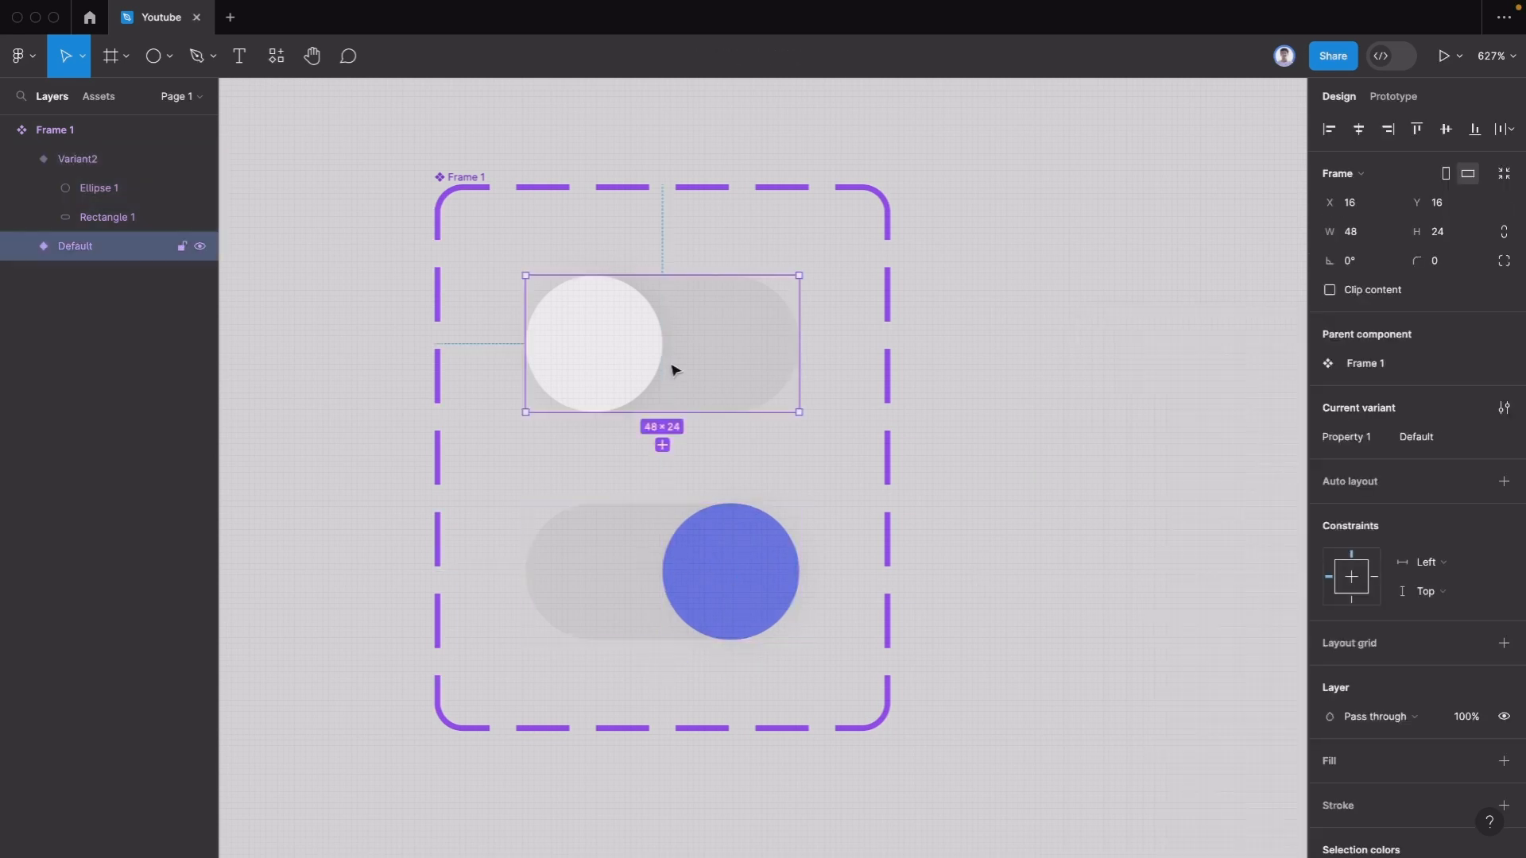
click(1384, 96)
mouse_move(660, 414)
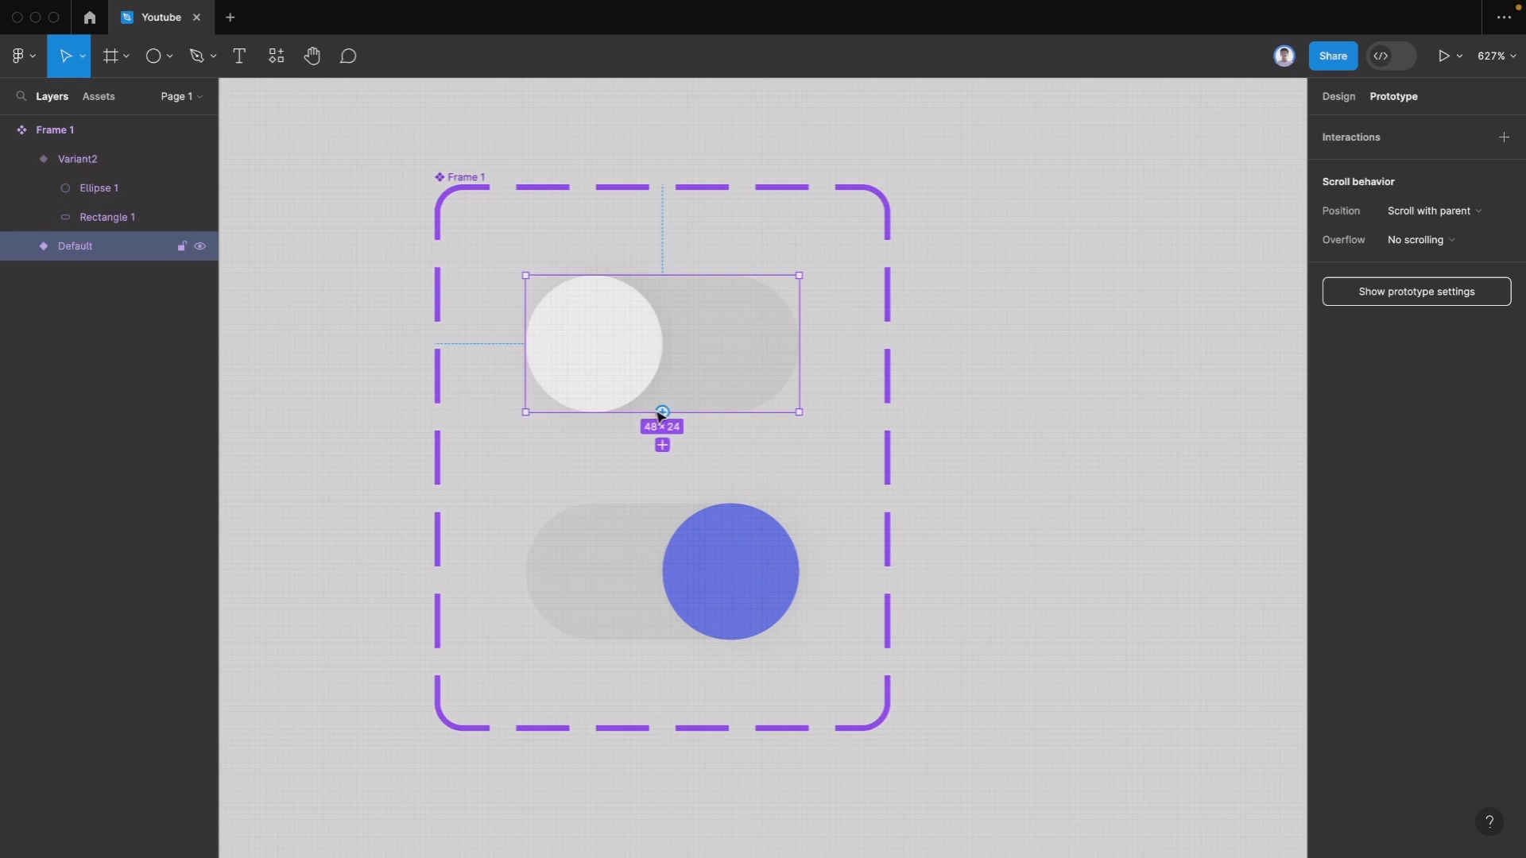
drag(662, 413, 678, 469)
click(1337, 95)
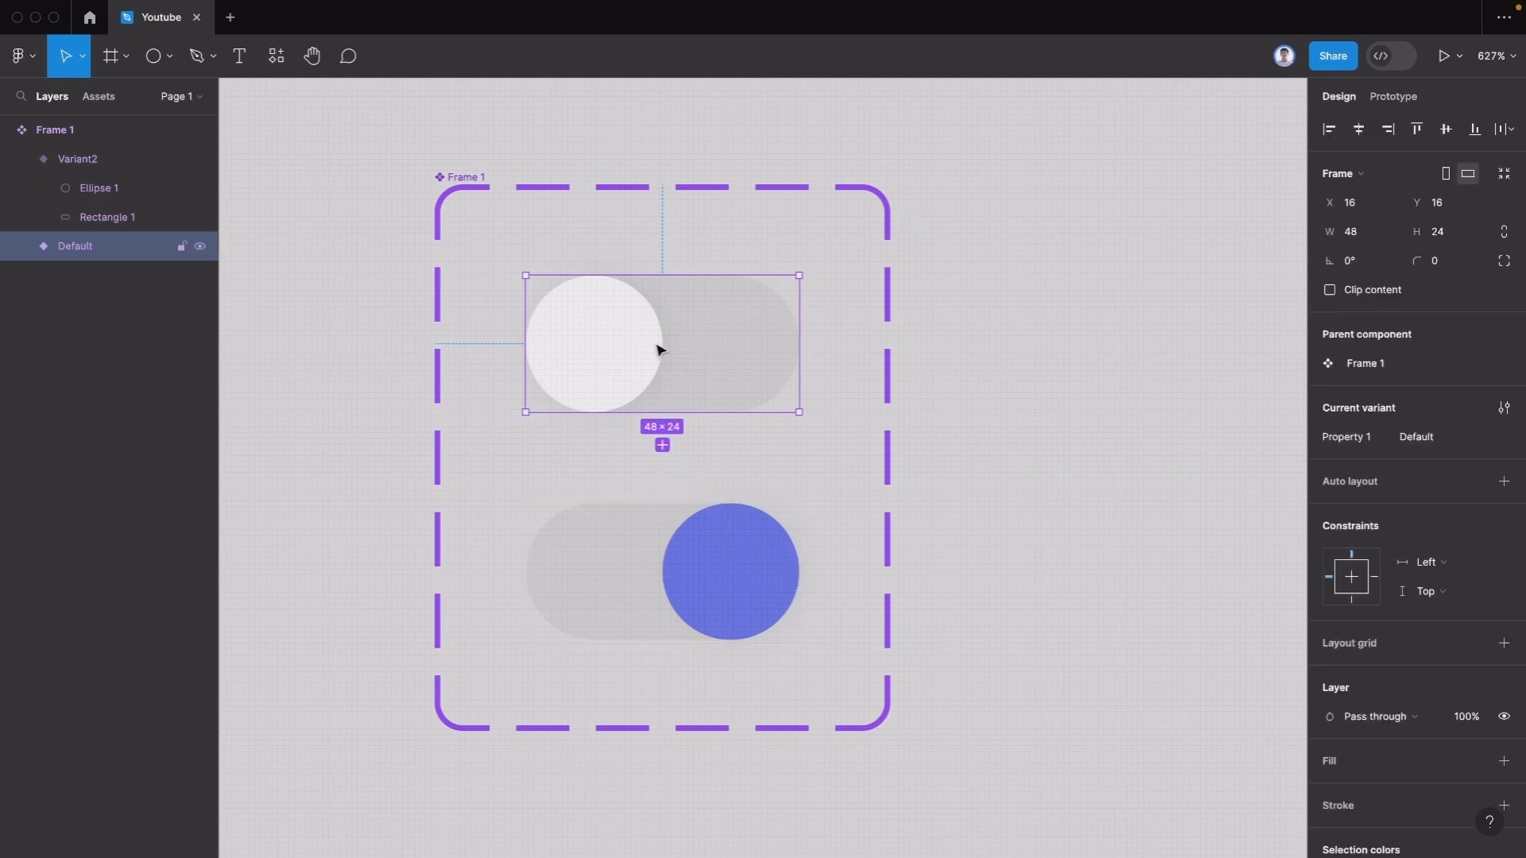
Step: Rename the Property 1 value to Off for the upper variant and On for the lower variant
click(1436, 439)
text(Off)
click(729, 543)
click(1423, 436)
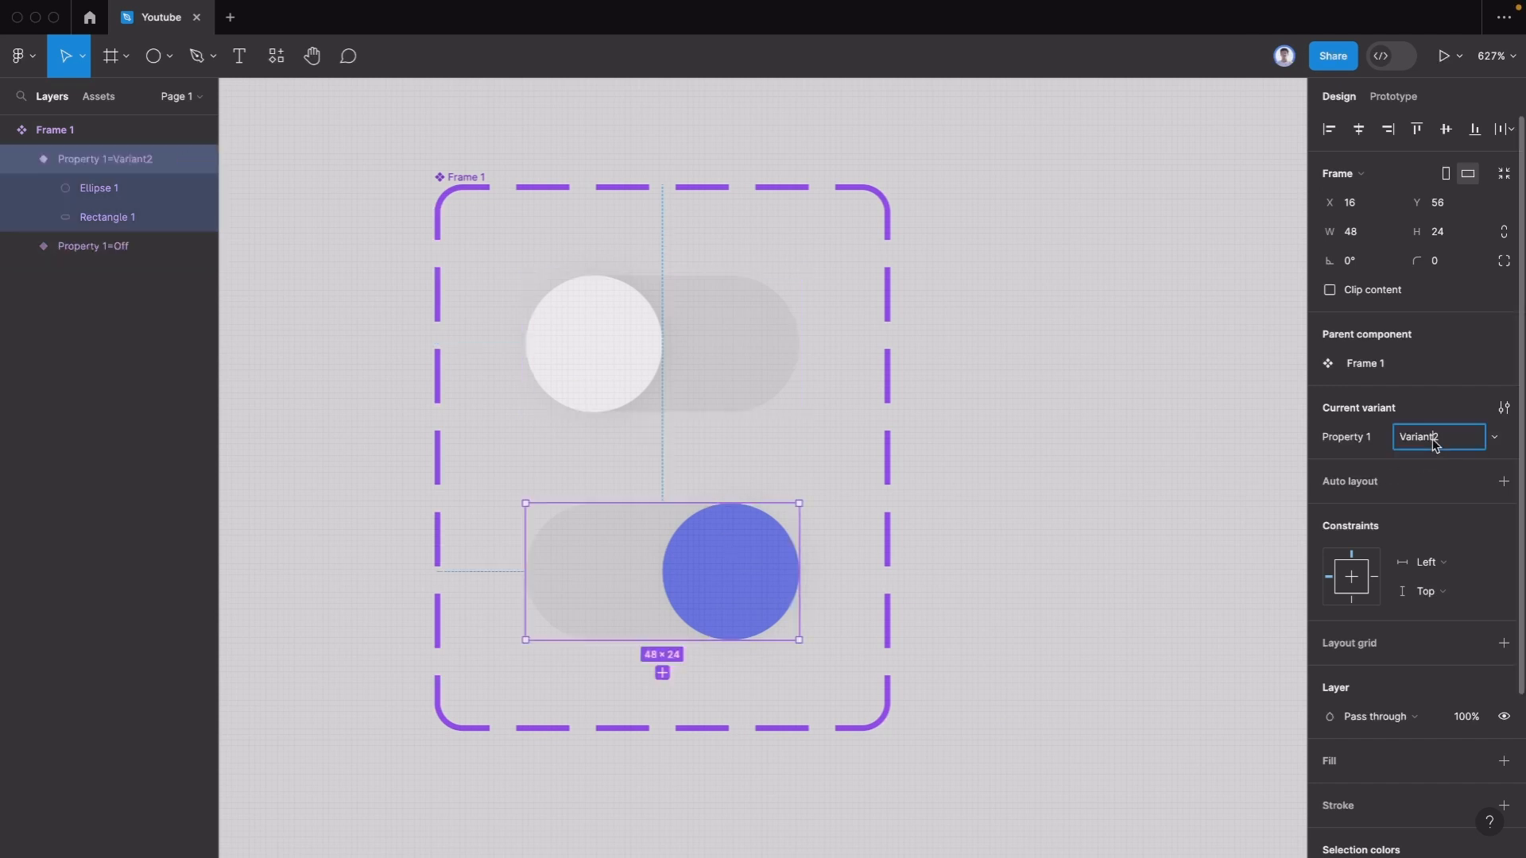
text(Off)
click(947, 488)
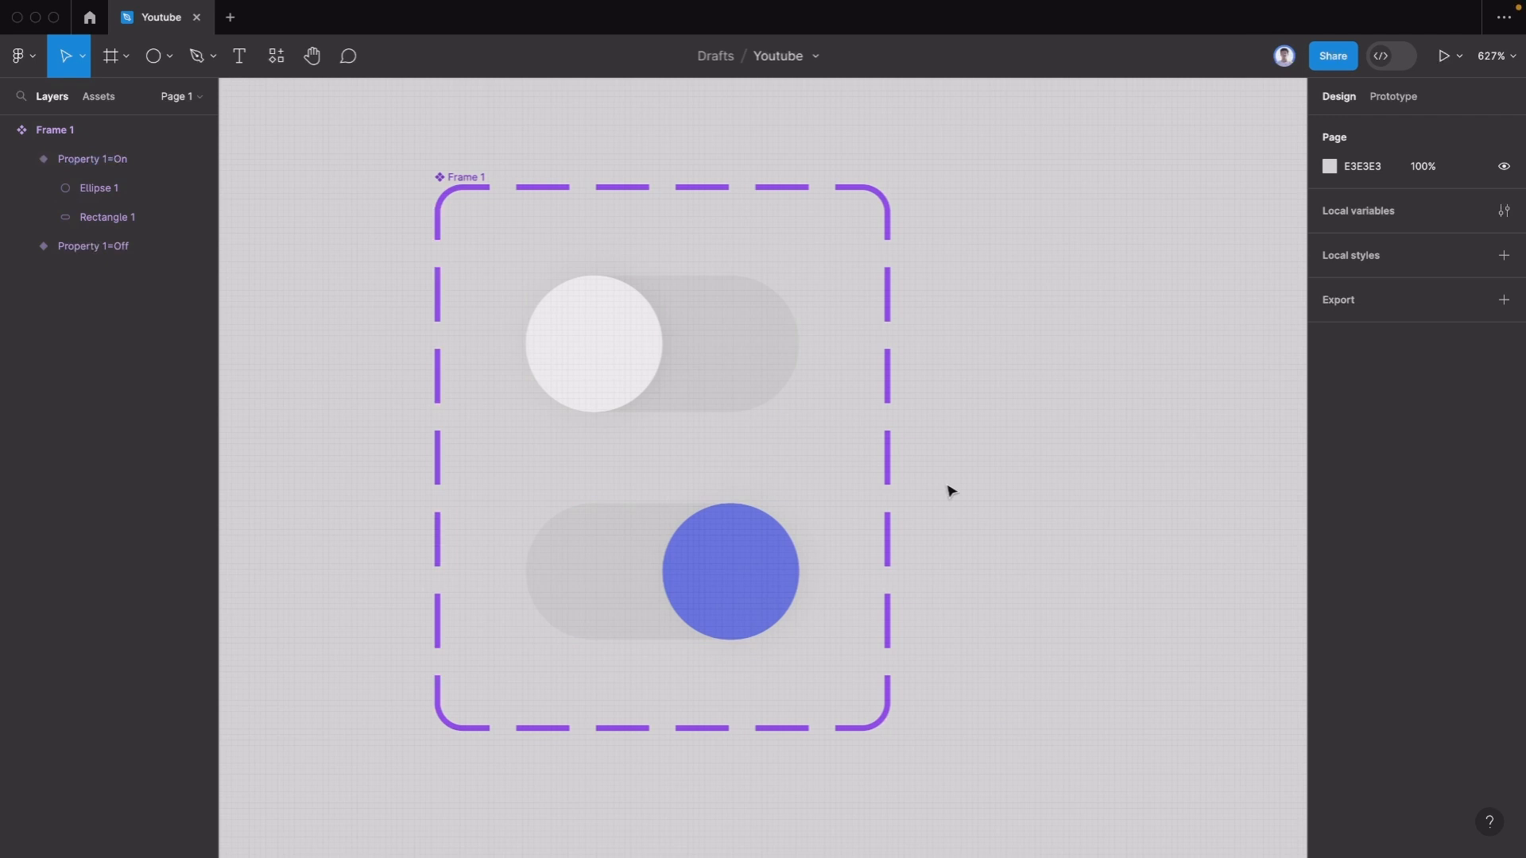
Step: Add an on-click interaction changing the Off variant to On, using linear Smart animate with a duration of 400 ms
click(640, 370)
click(1401, 100)
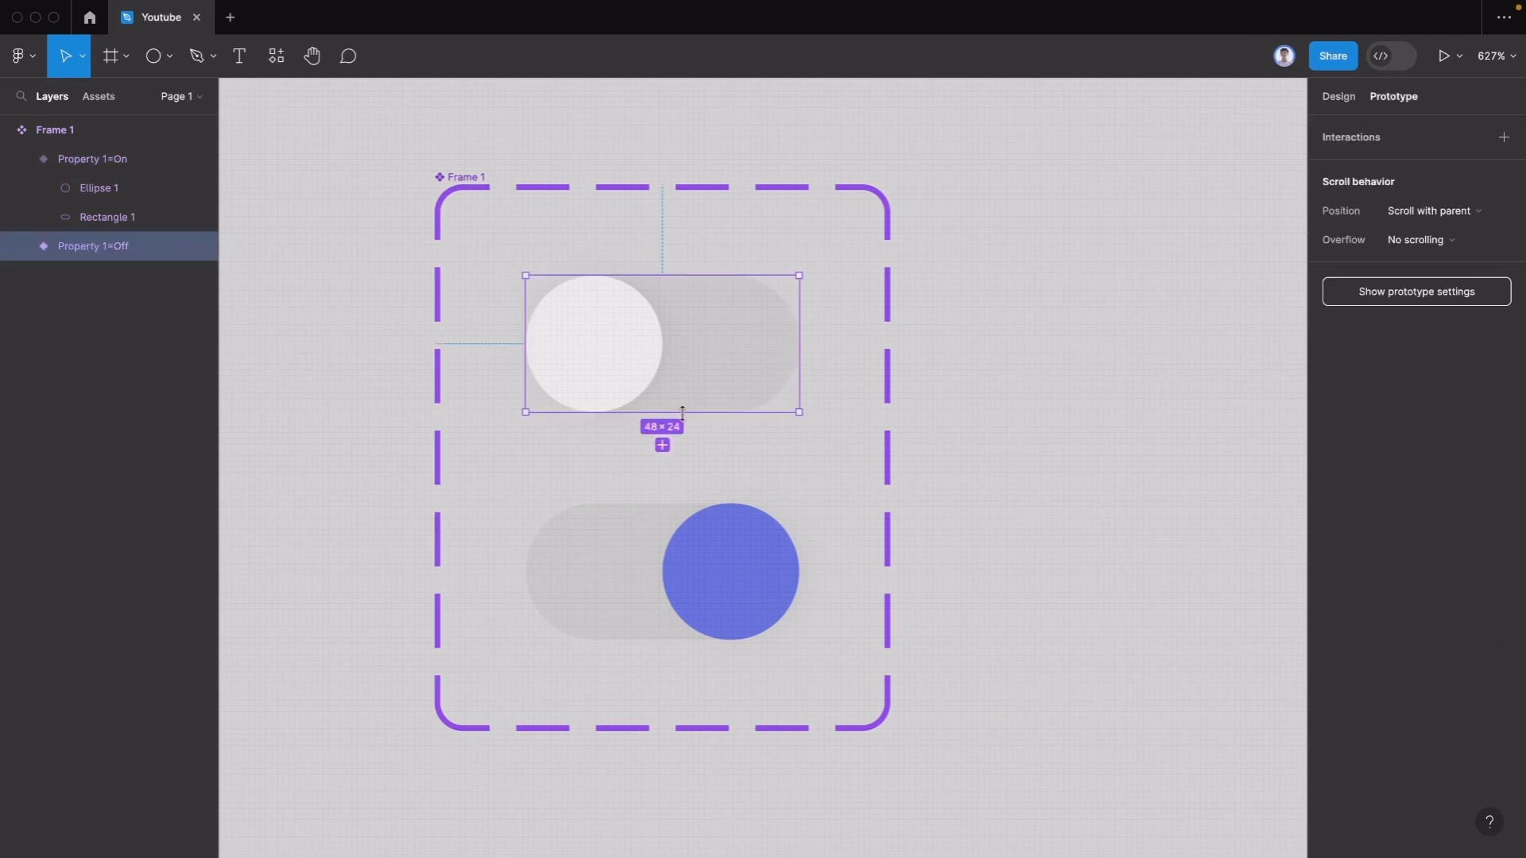
drag(662, 445, 993, 327)
click(982, 364)
click(964, 372)
click(1051, 458)
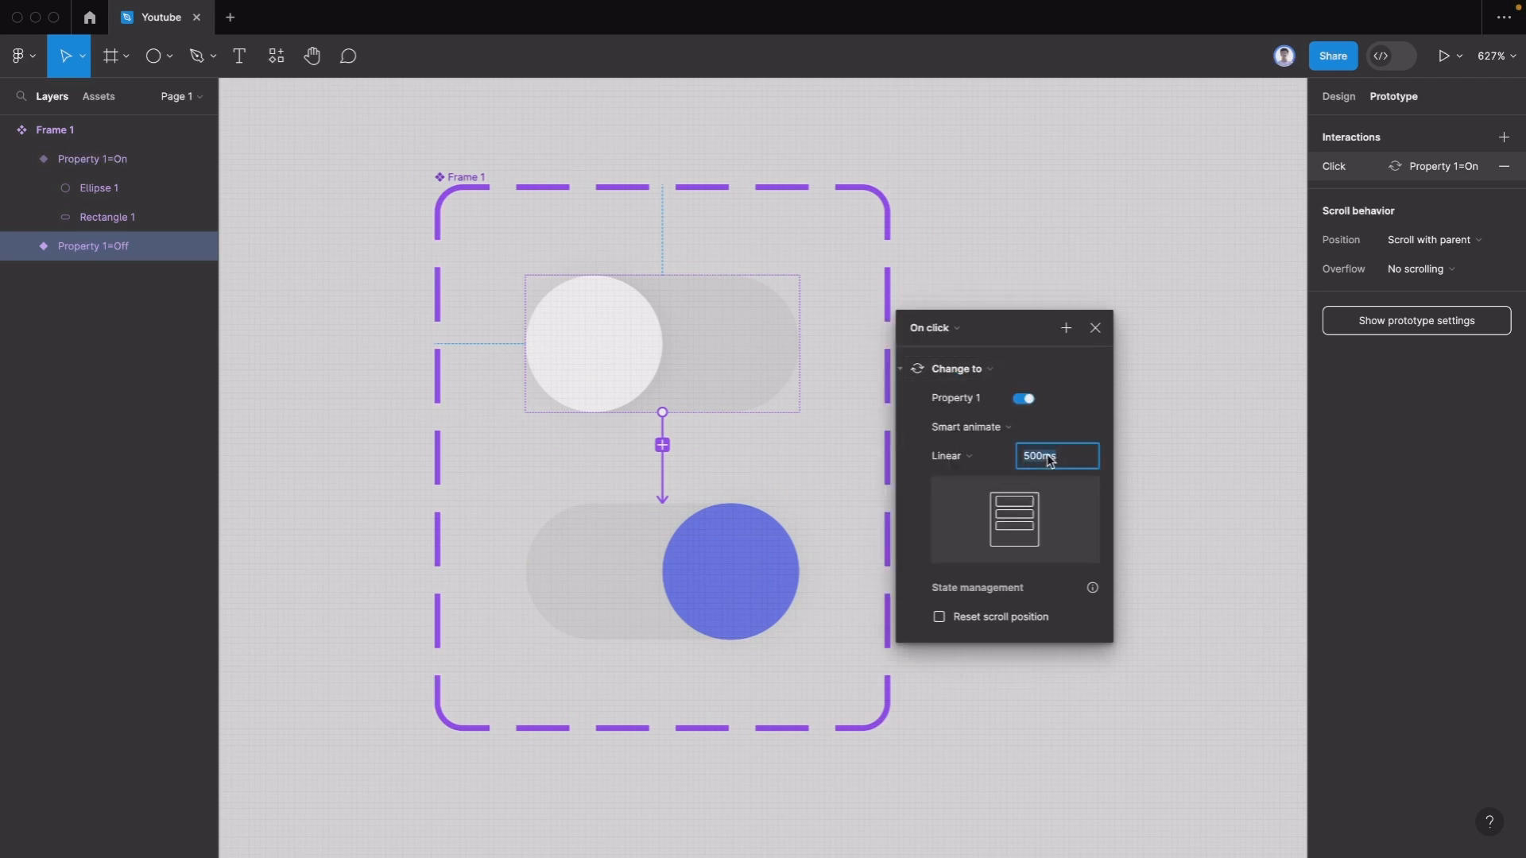
text(400)
key(Return)
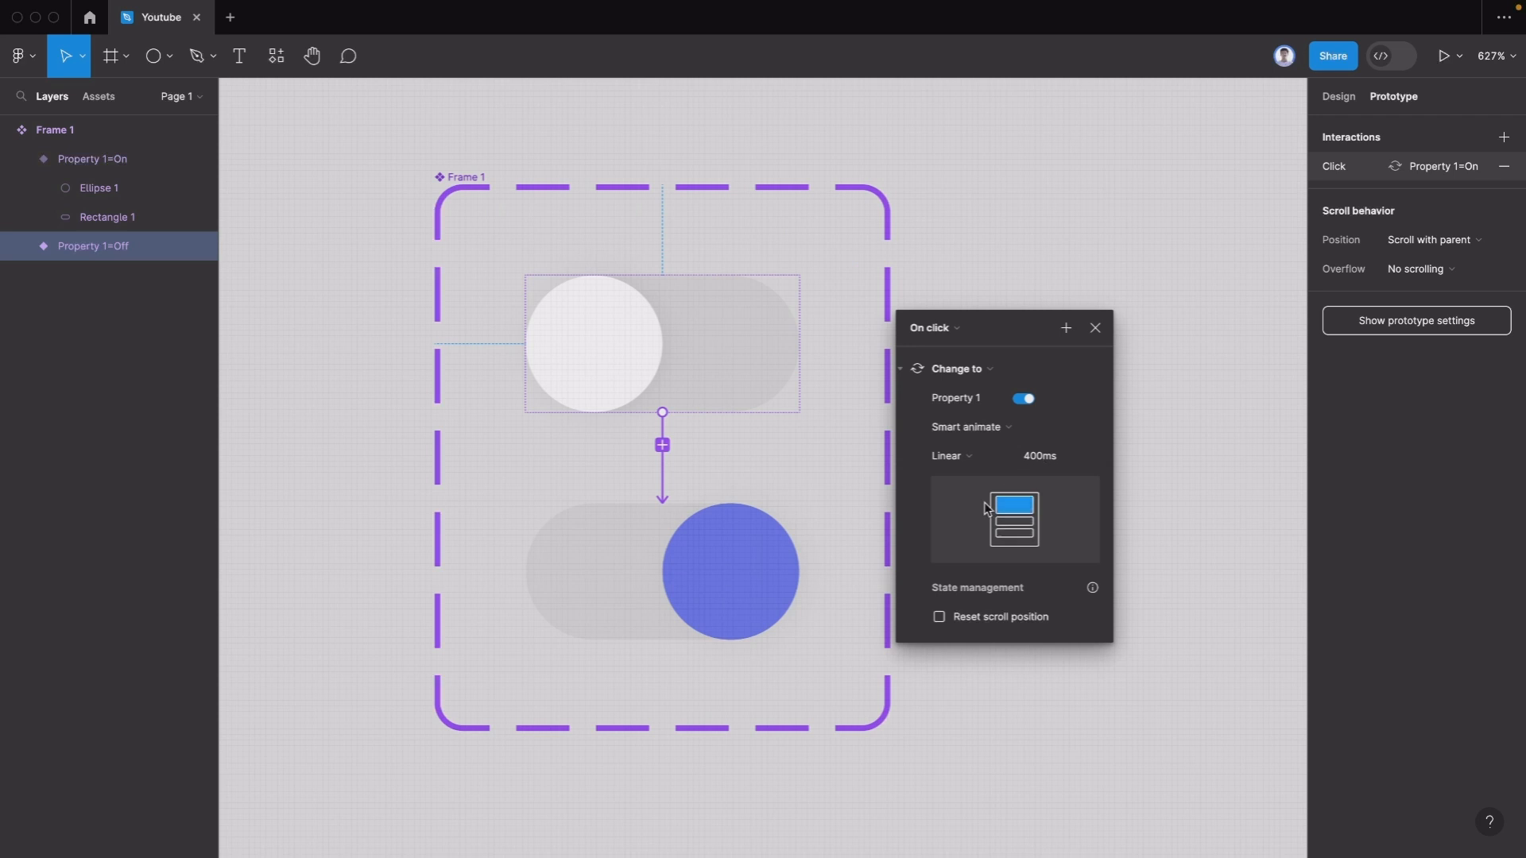
click(1096, 327)
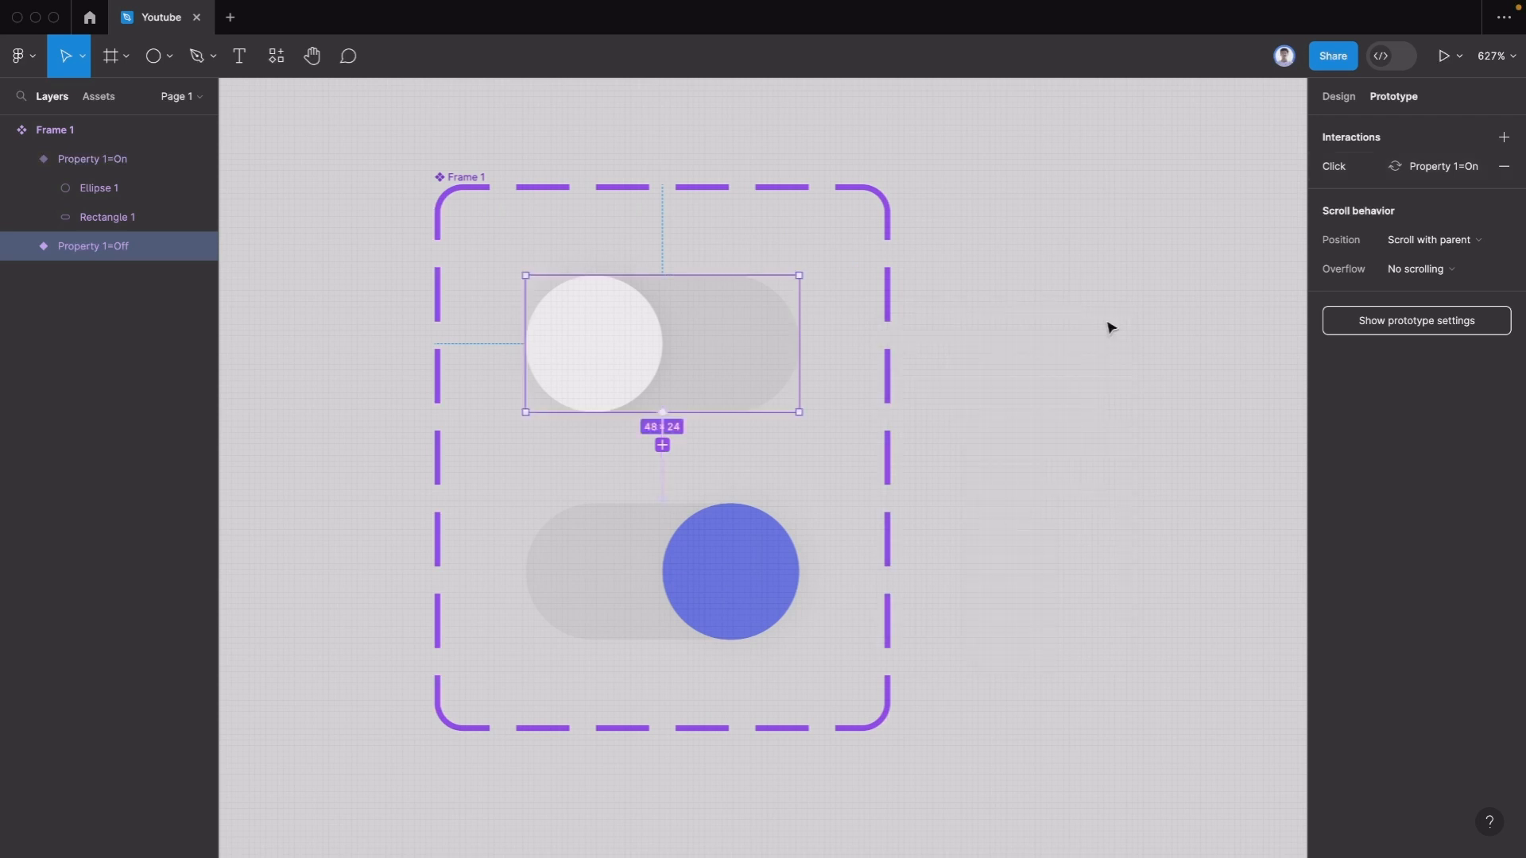
Step: Add an on-click interaction changing the On variant back to Off, using linear Smart animate at 400 ms
click(659, 521)
drag(675, 504, 712, 395)
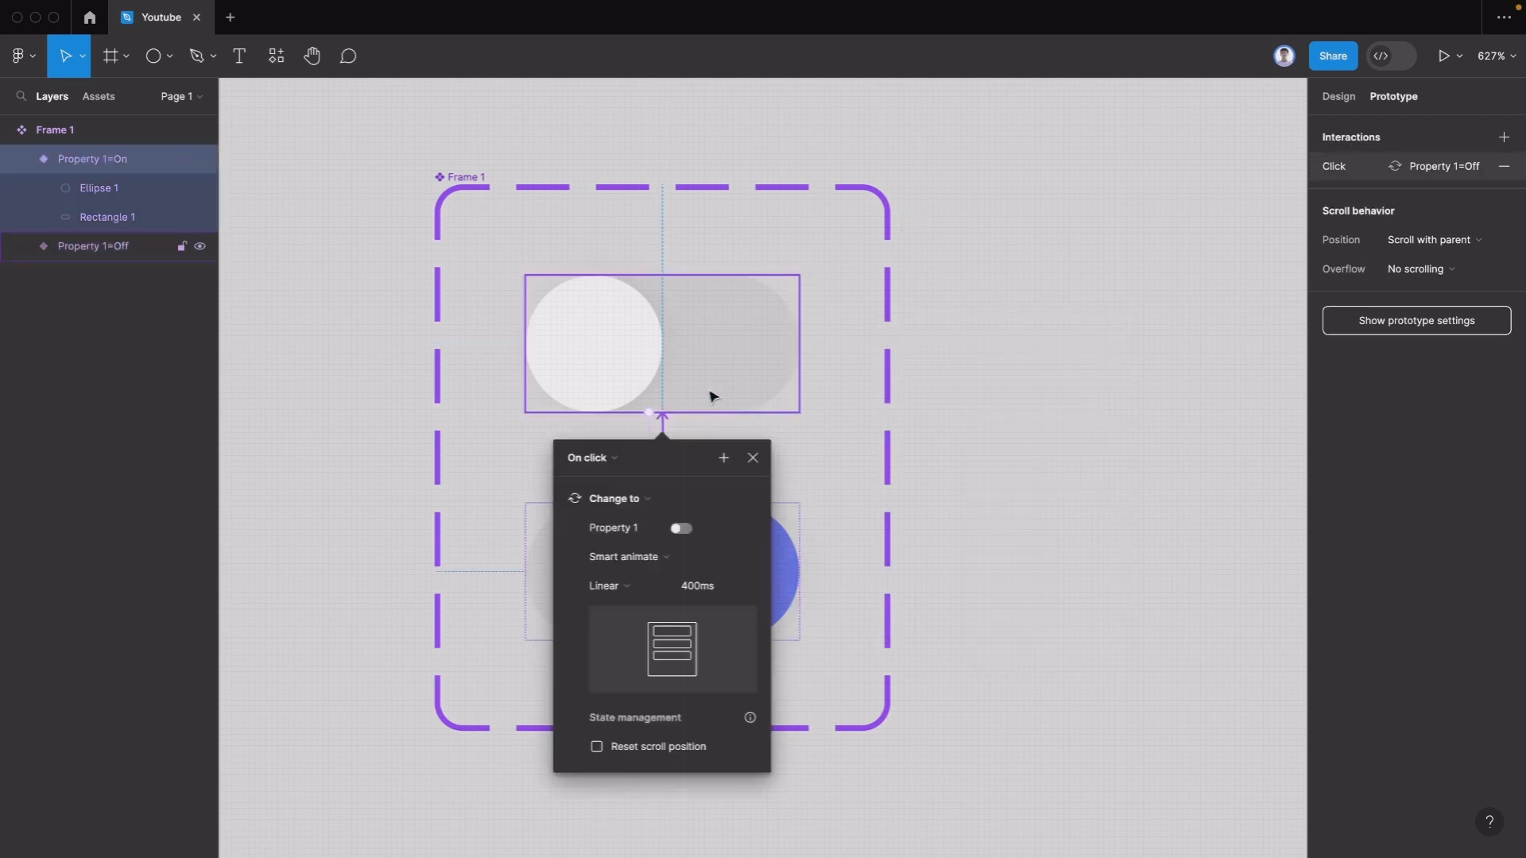
click(635, 557)
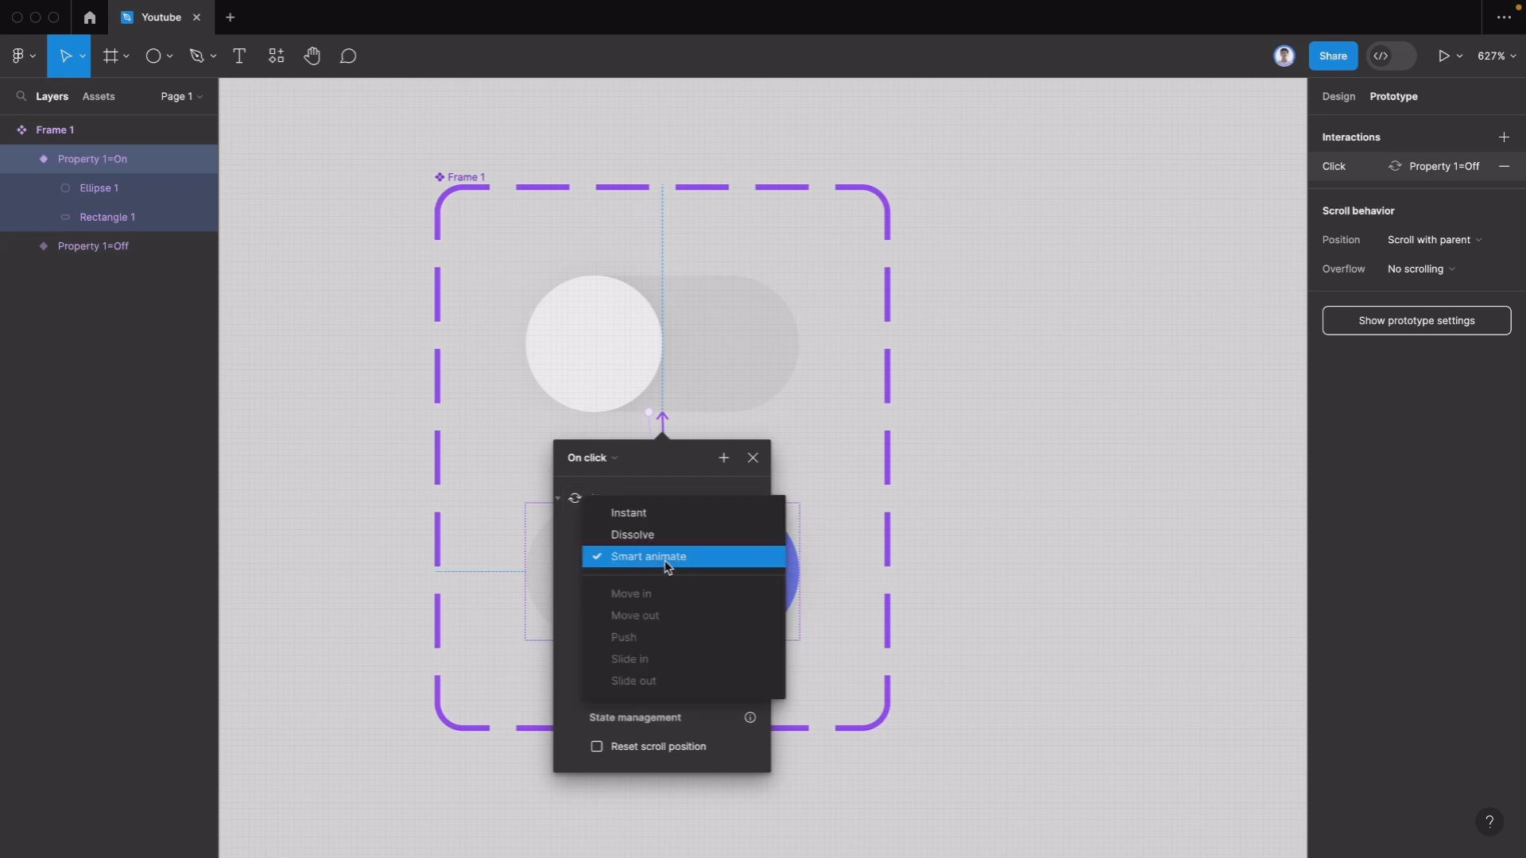
click(667, 559)
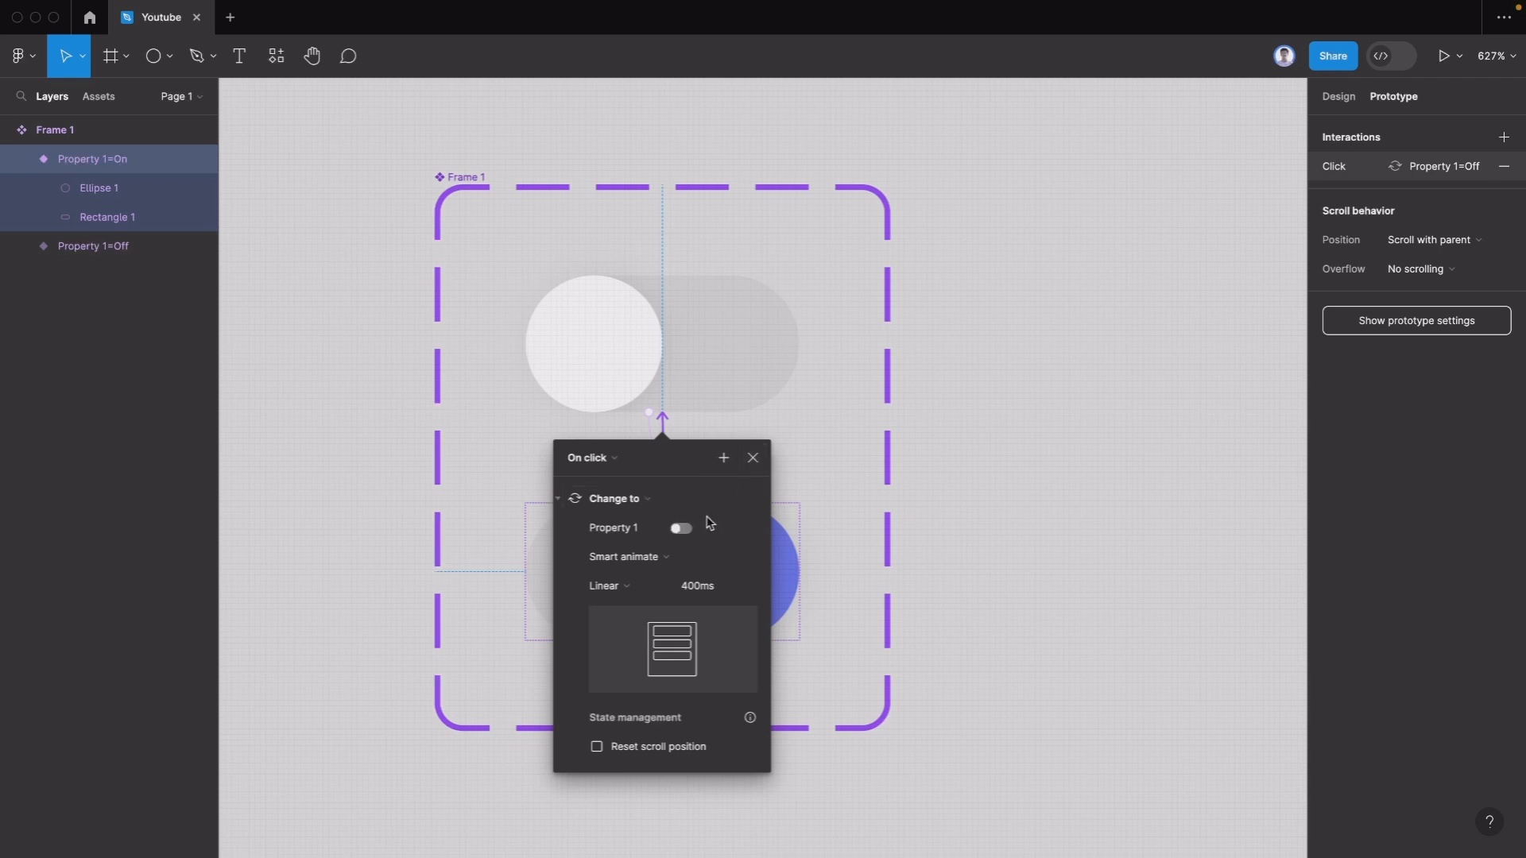
click(753, 457)
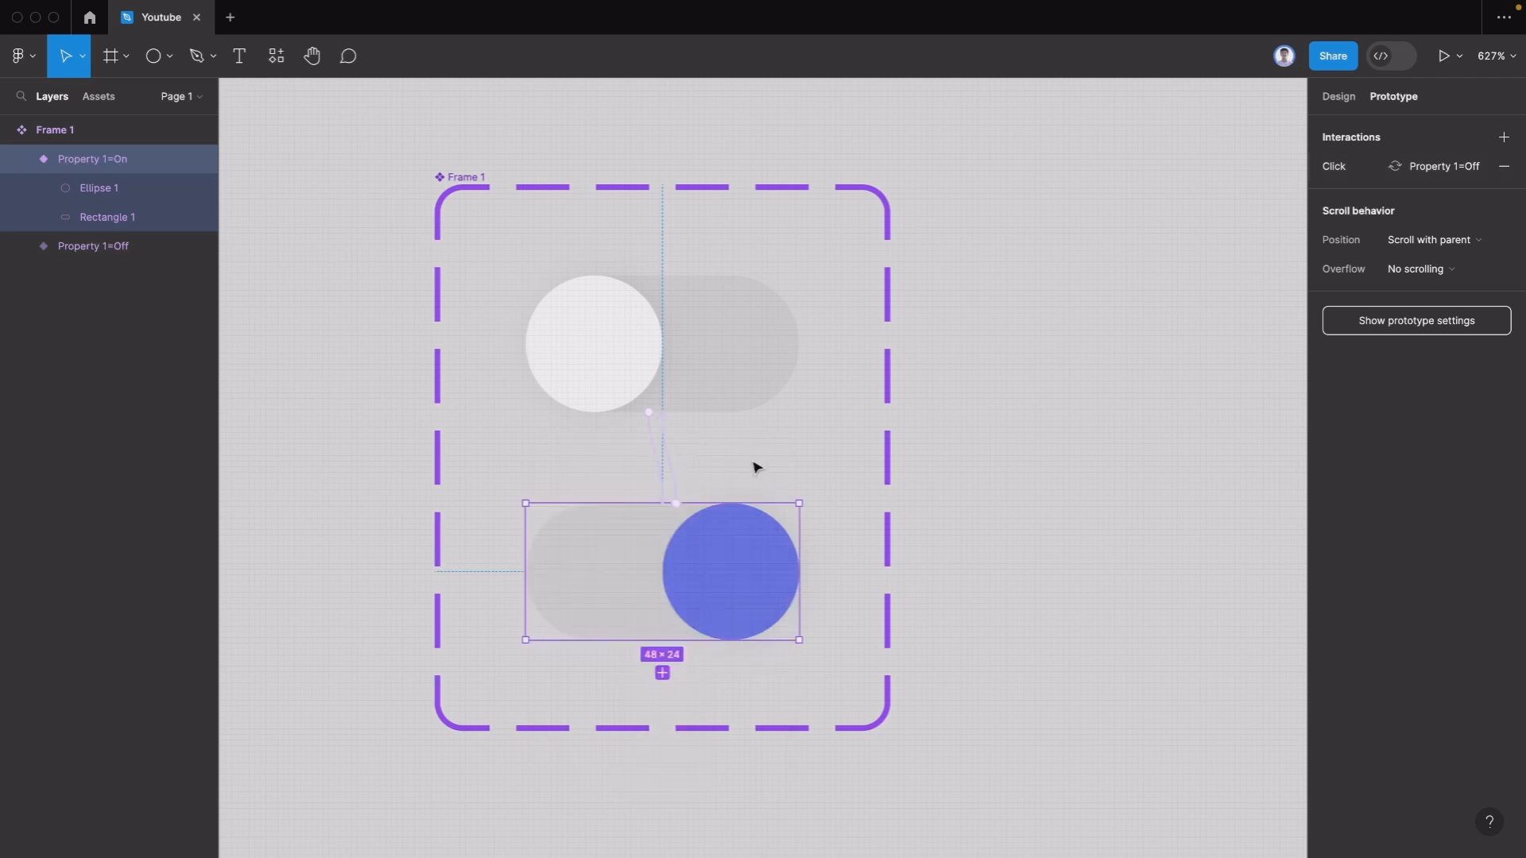
click(710, 404)
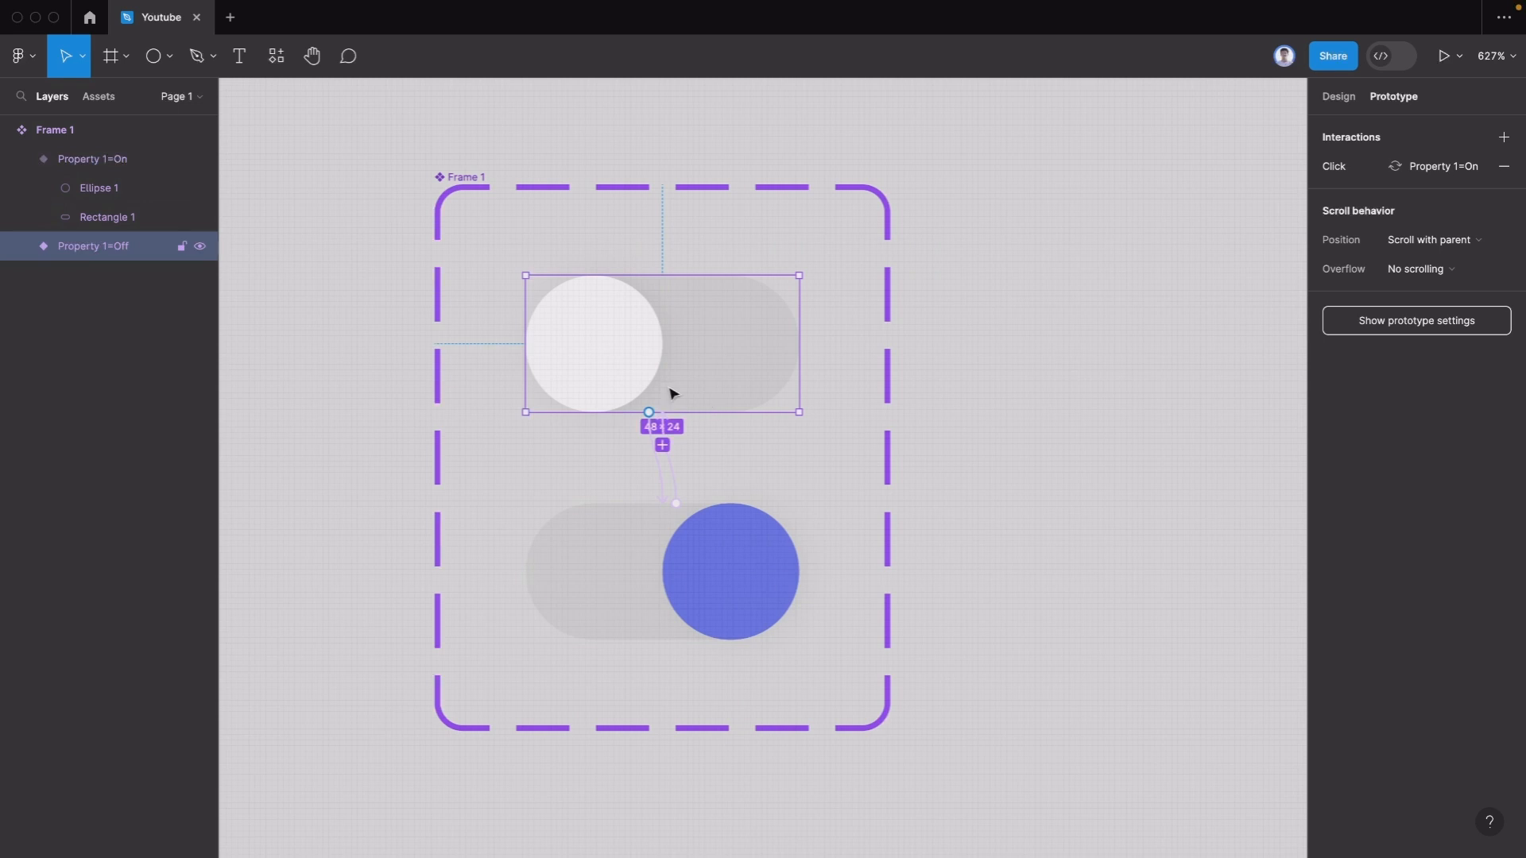
Step: Draw a new frame about 386 by 301 beside the toggle component set
click(644, 539)
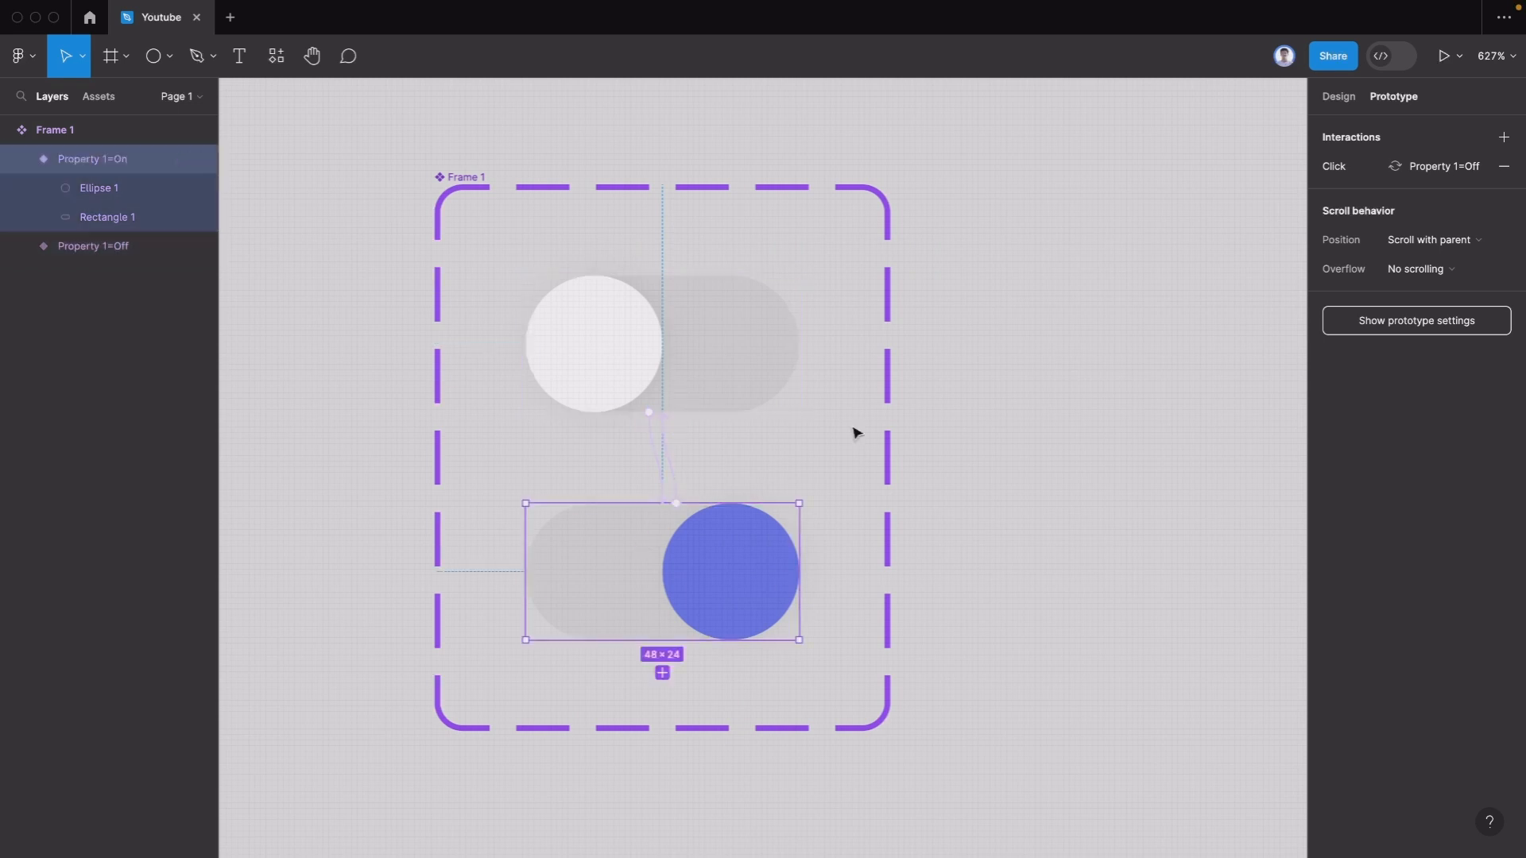
click(1040, 362)
scroll(1041, 363, down, 5)
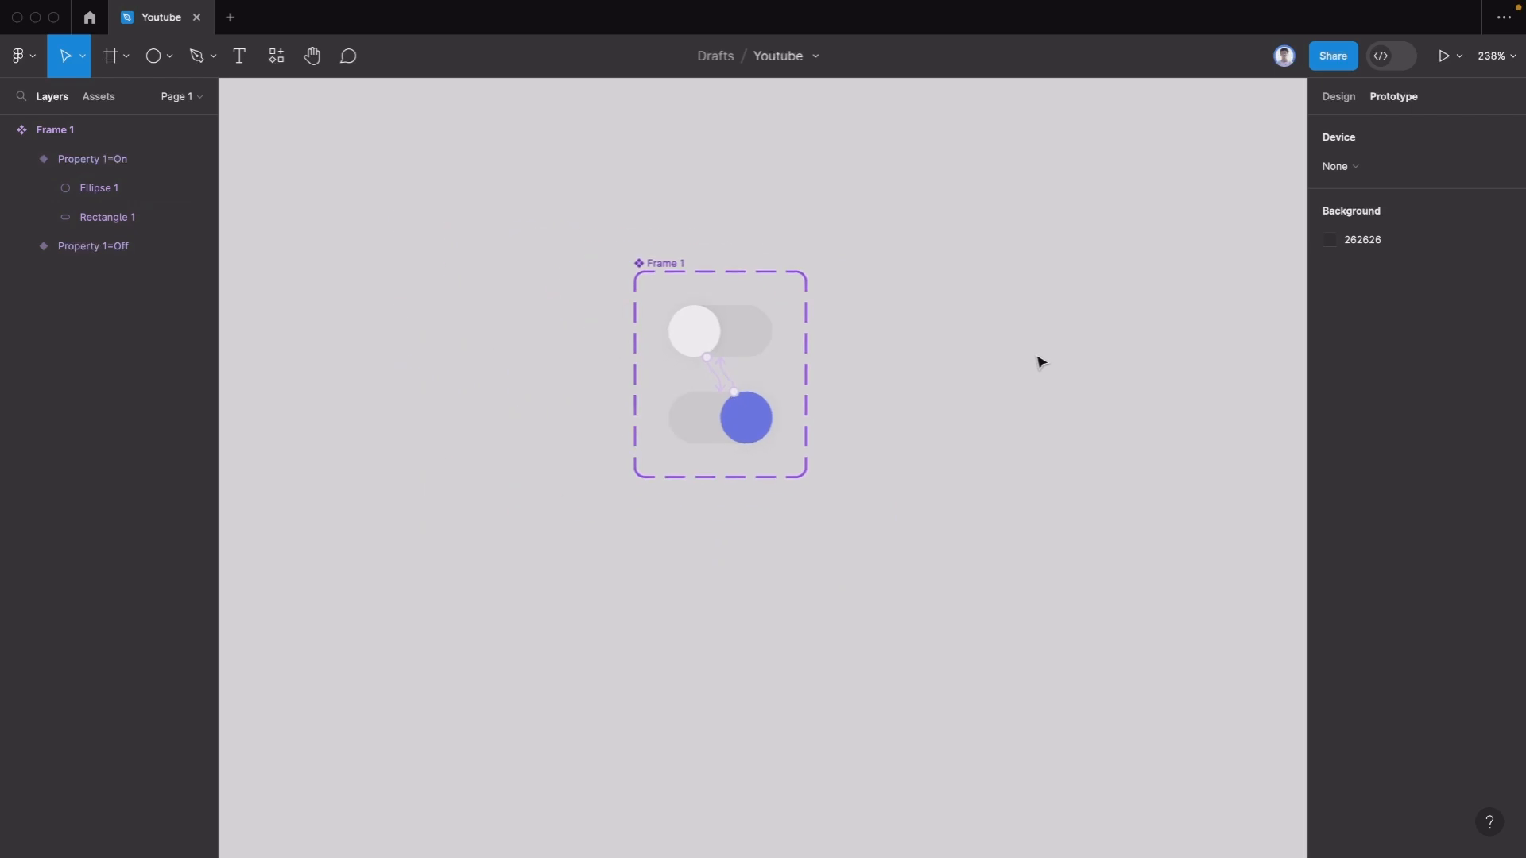
scroll(1040, 362, down, 2)
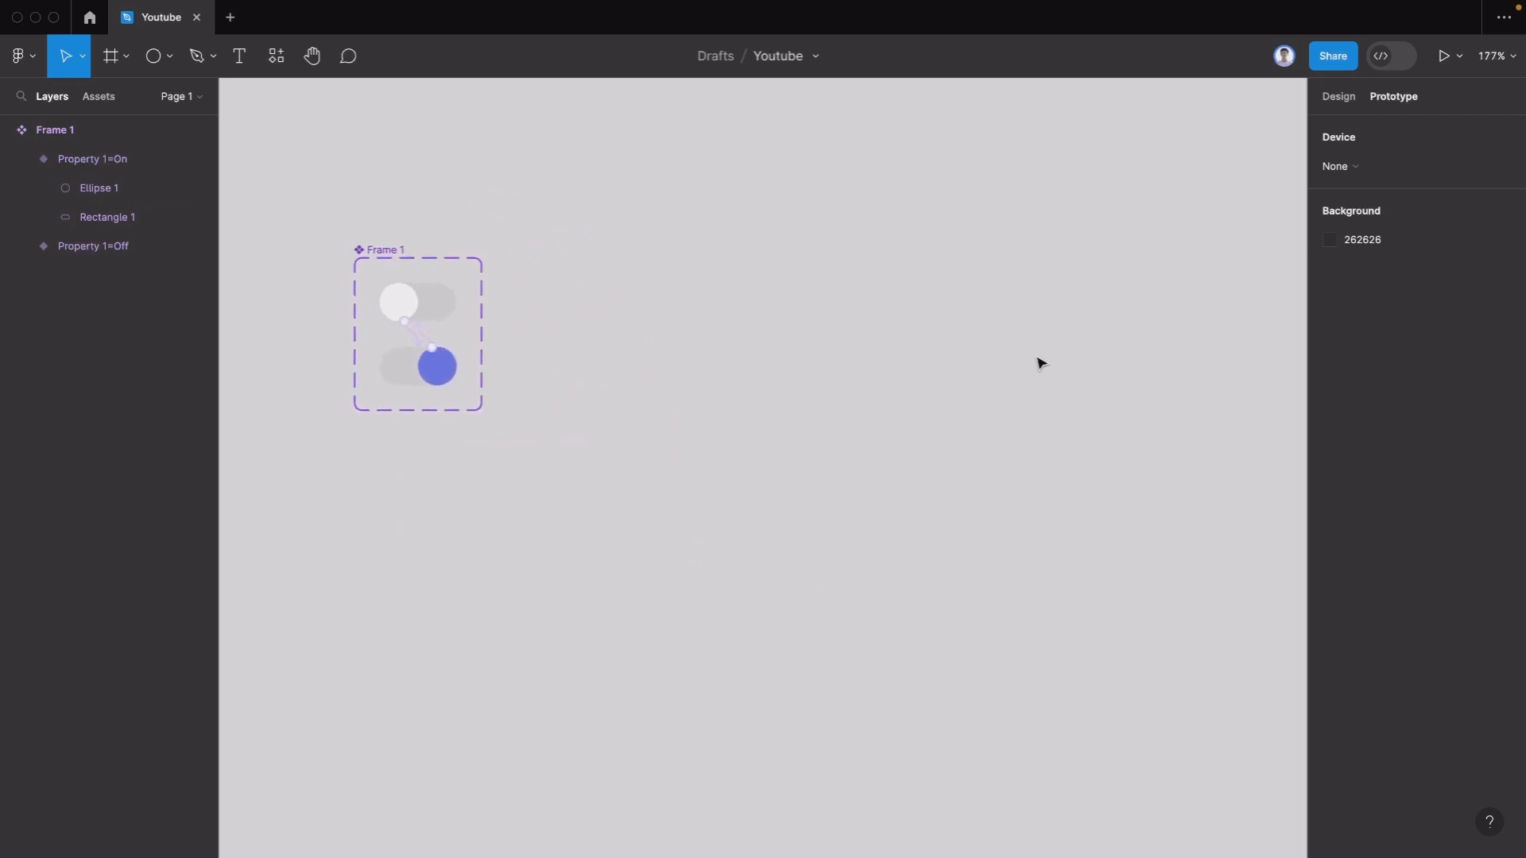
click(111, 57)
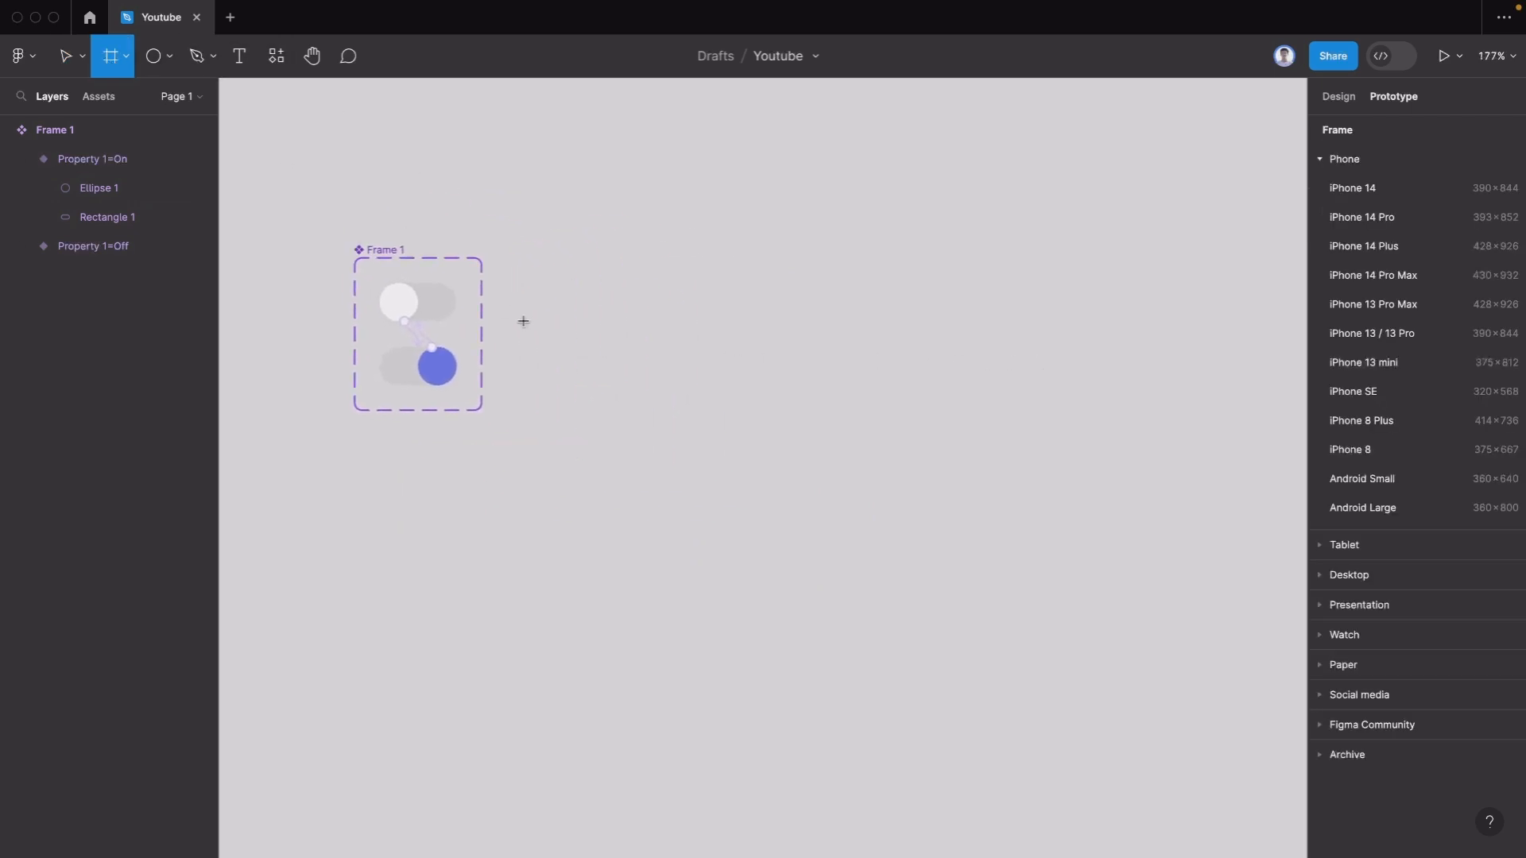
drag(519, 254, 1141, 737)
scroll(970, 633, right, 2)
Step: Widen the new frame to about 525, keeping its height
click(1341, 97)
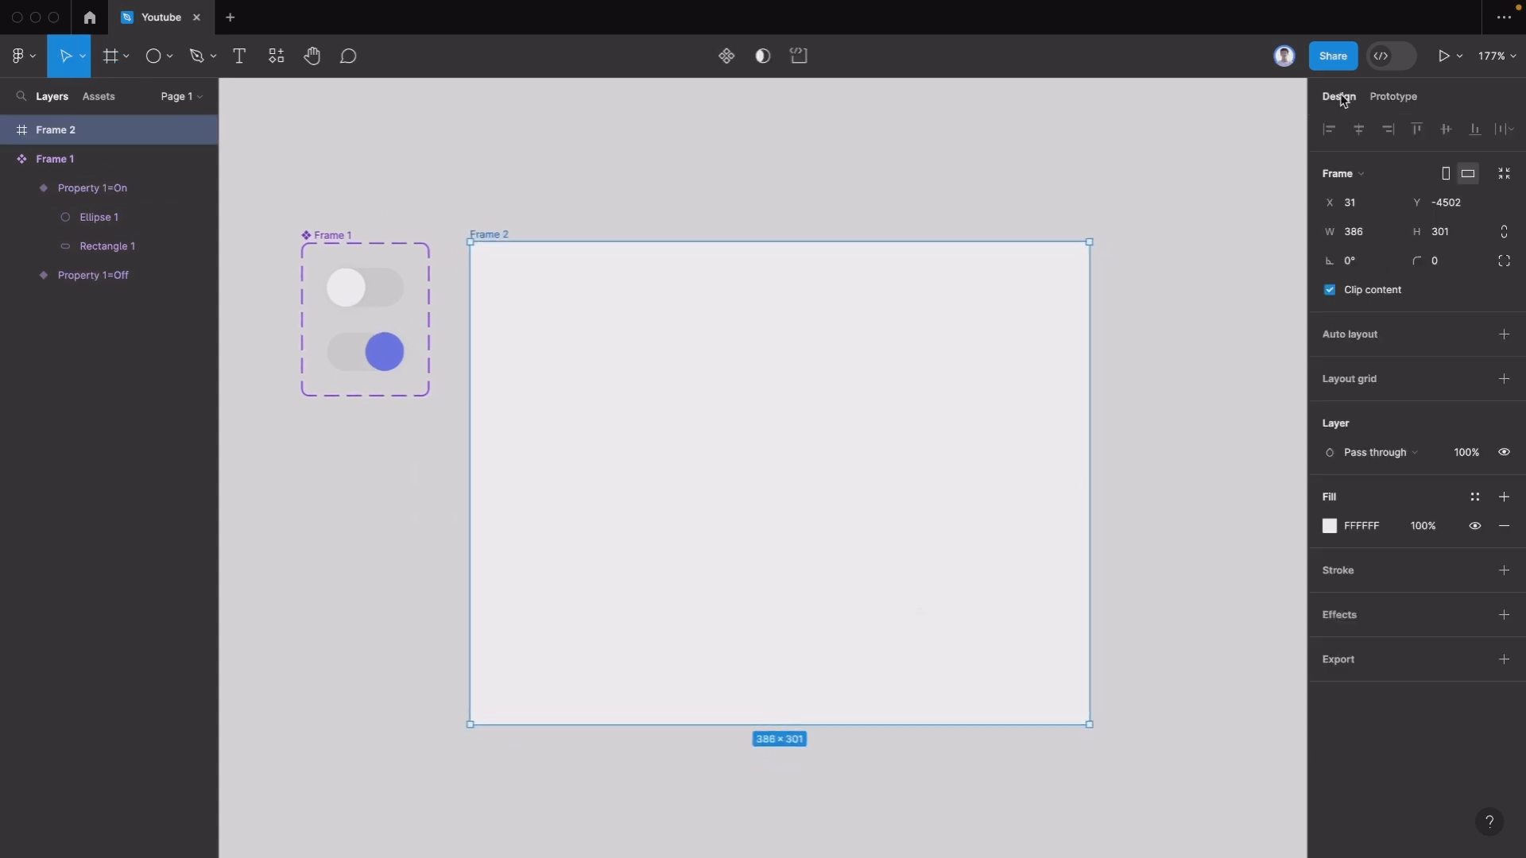
scroll(1025, 413, down, 3)
drag(1056, 422, 1185, 422)
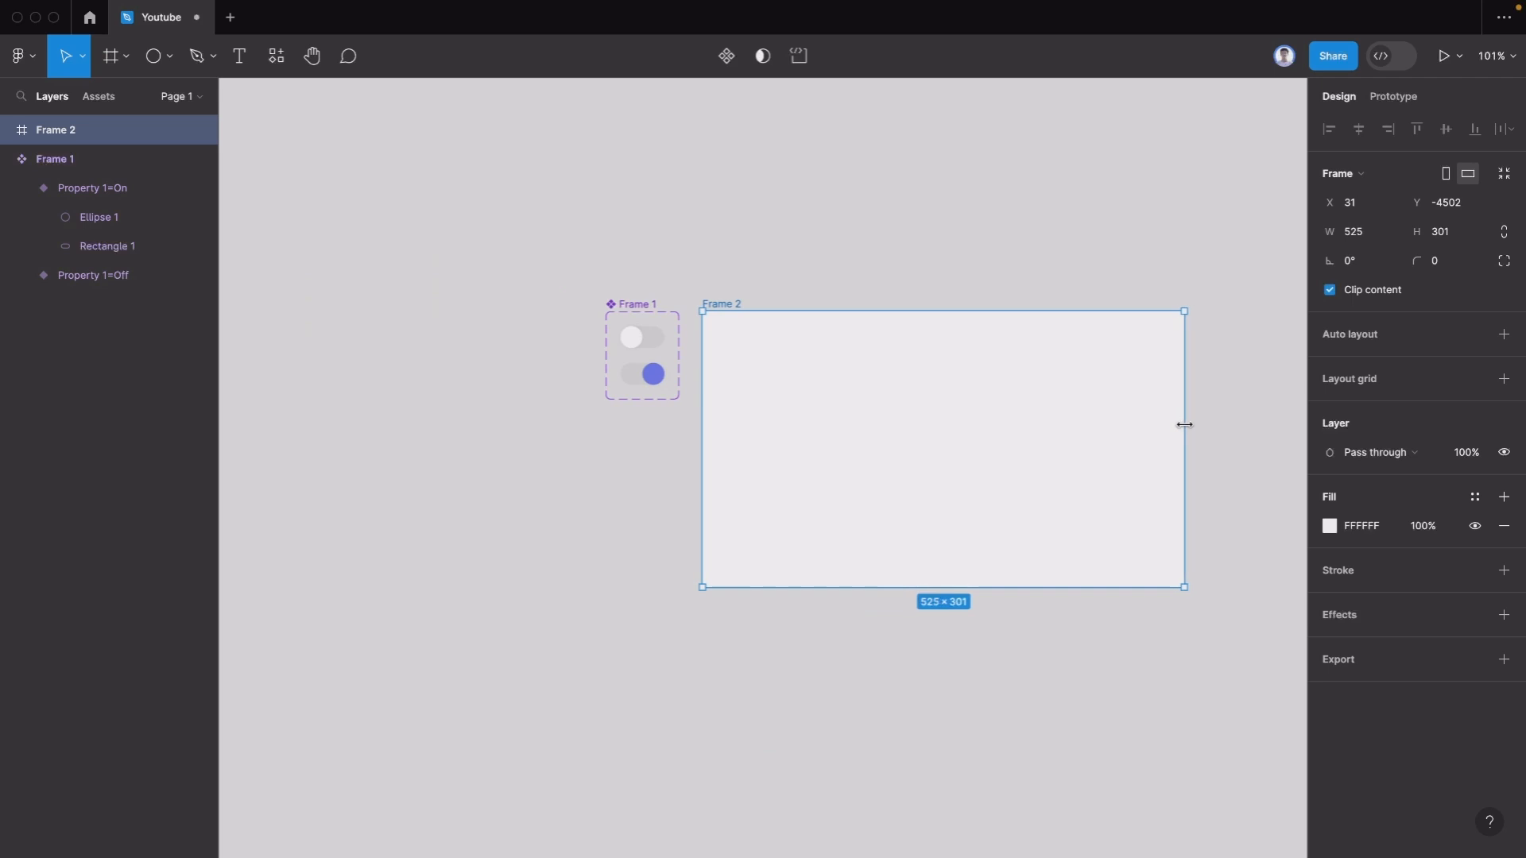
scroll(896, 430, up, 2)
scroll(824, 430, right, 1)
scroll(825, 429, up, 2)
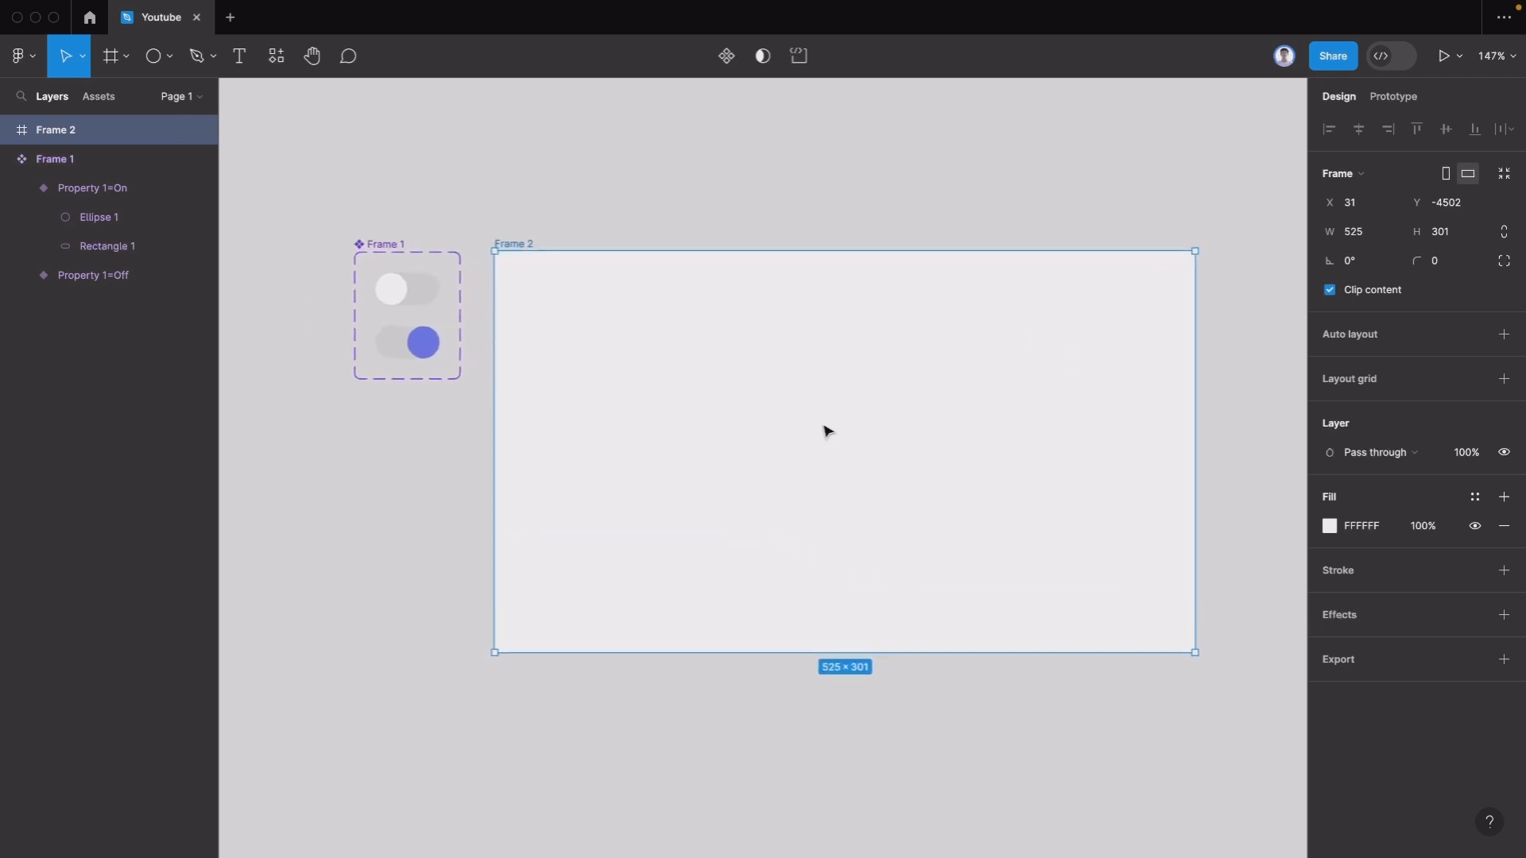
click(676, 239)
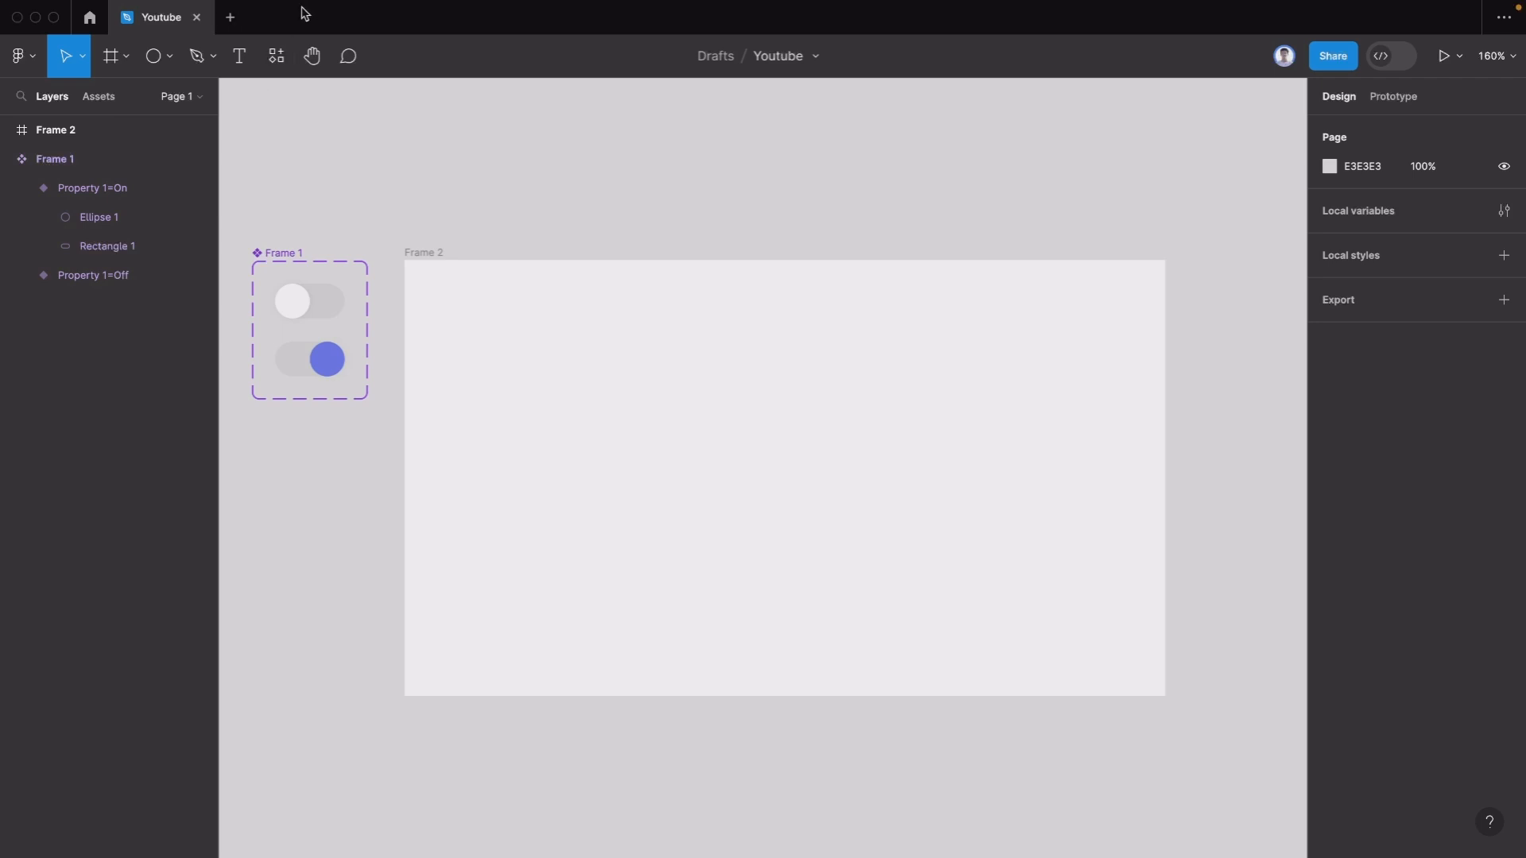
Step: Add the heading text "Notification Settings" near the upper-left corner inside the new frame
click(239, 57)
click(436, 305)
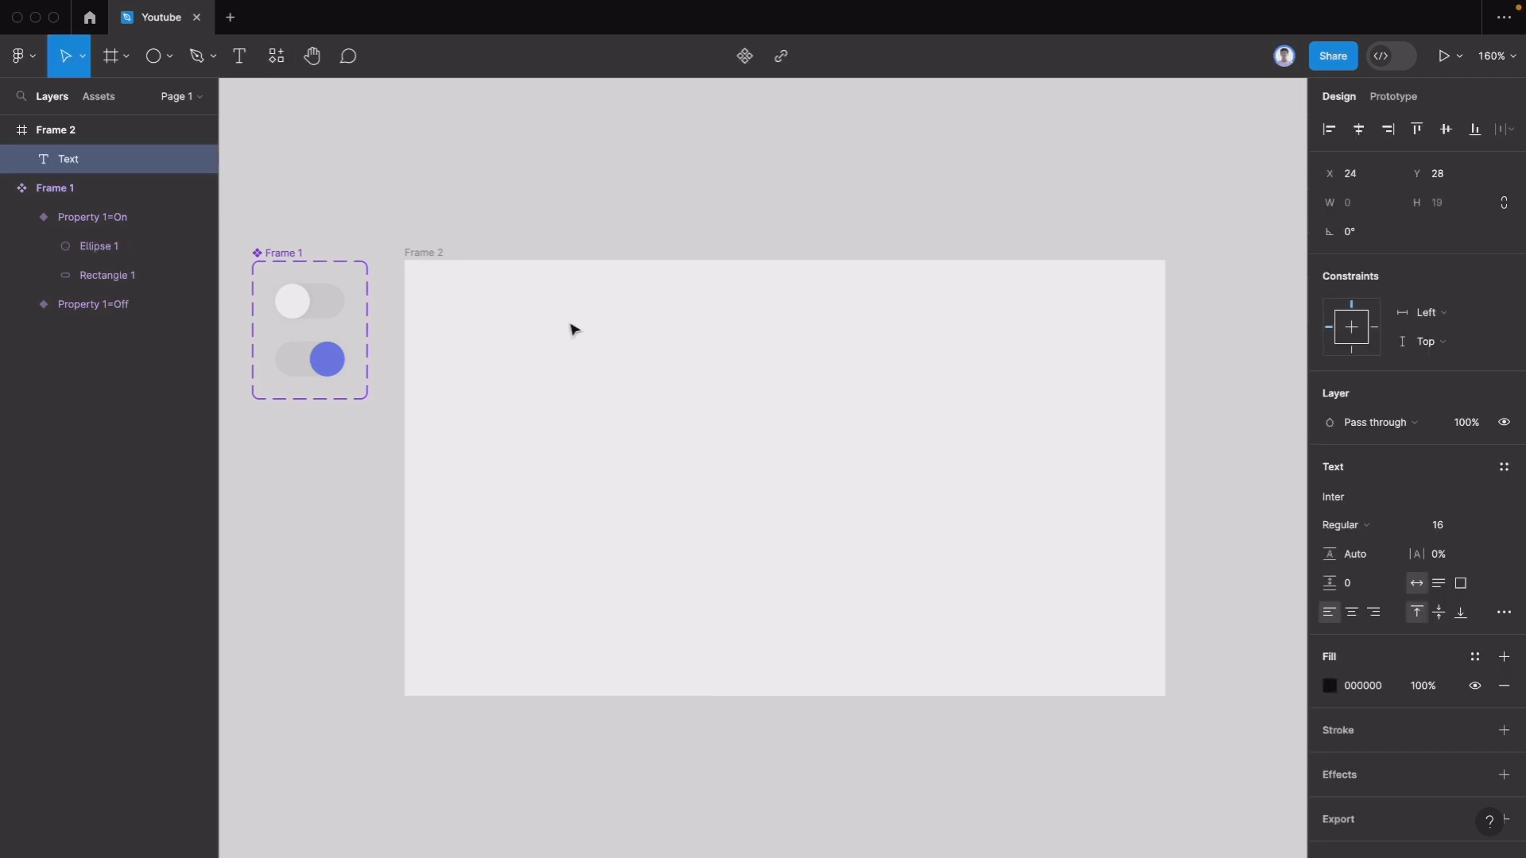
text(Notification Setting)
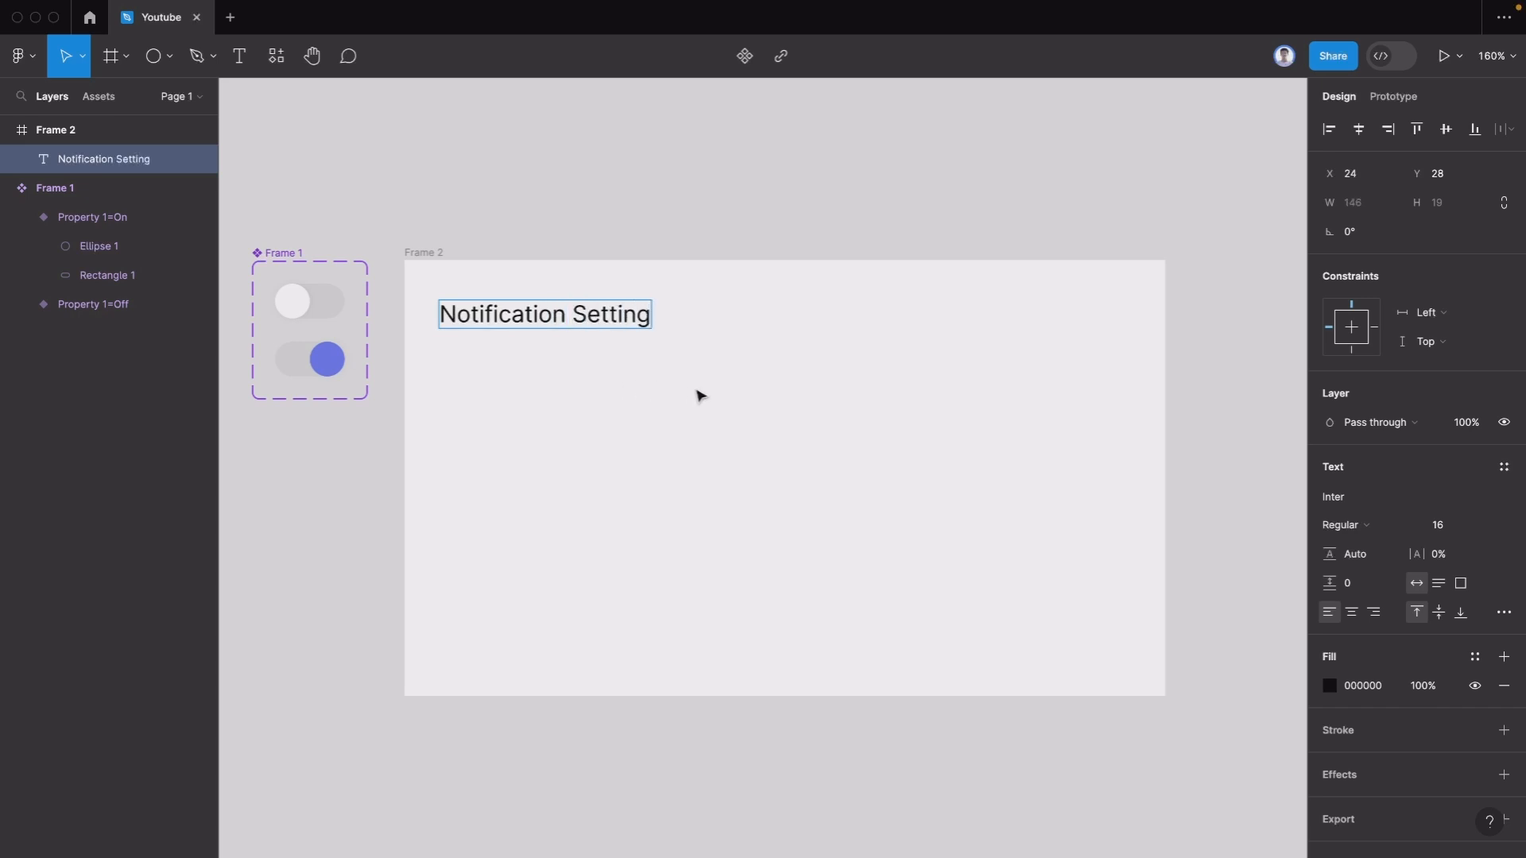
text(s)
Step: Set the heading's font size to 20 and its weight to Semi Bold
key(super+a)
click(1448, 536)
text(20)
key(Return)
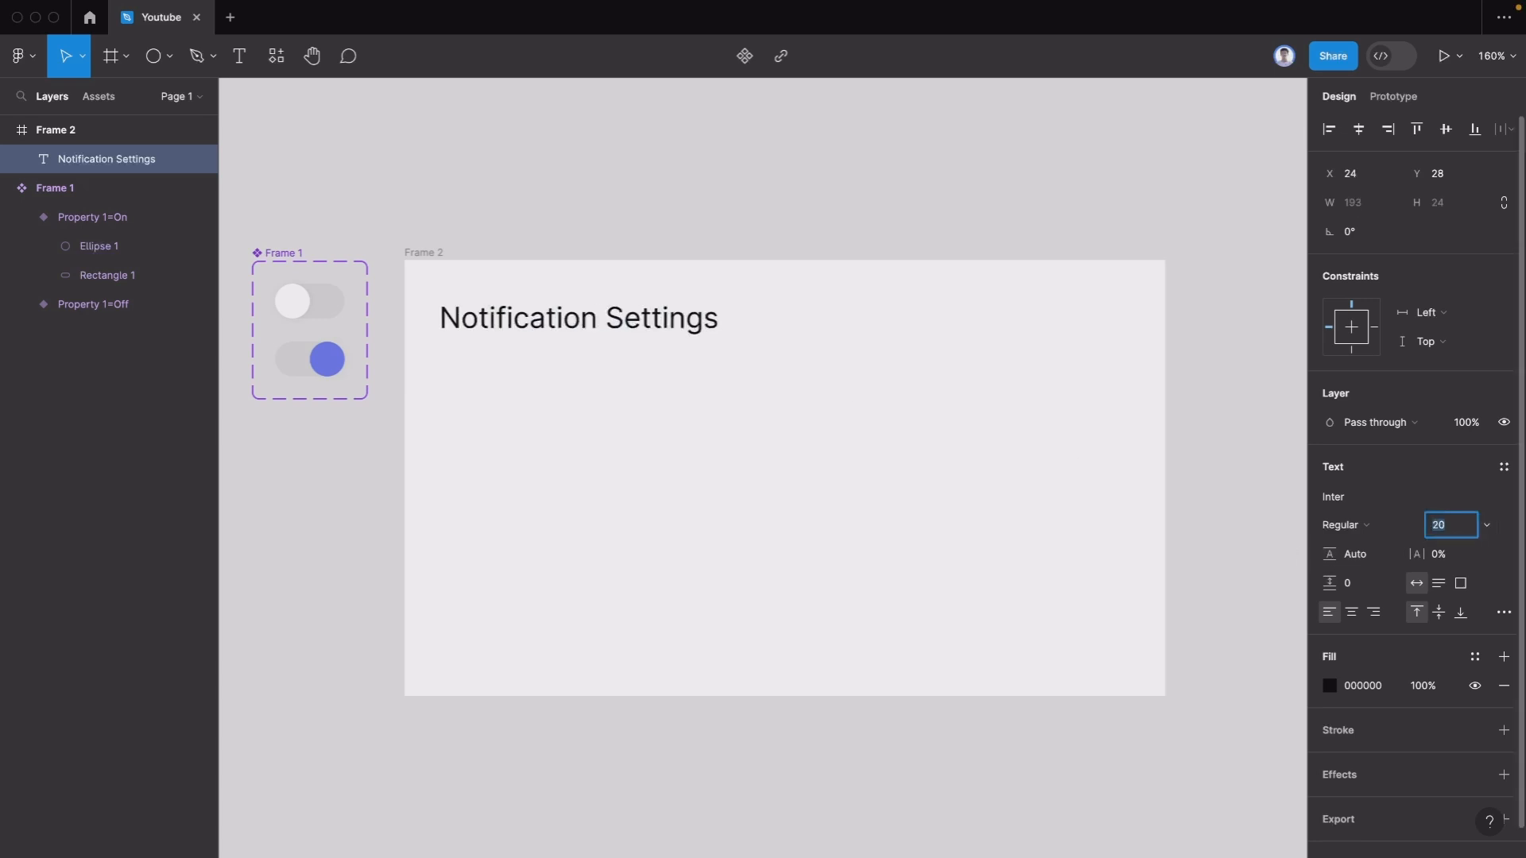
click(1351, 526)
click(1361, 566)
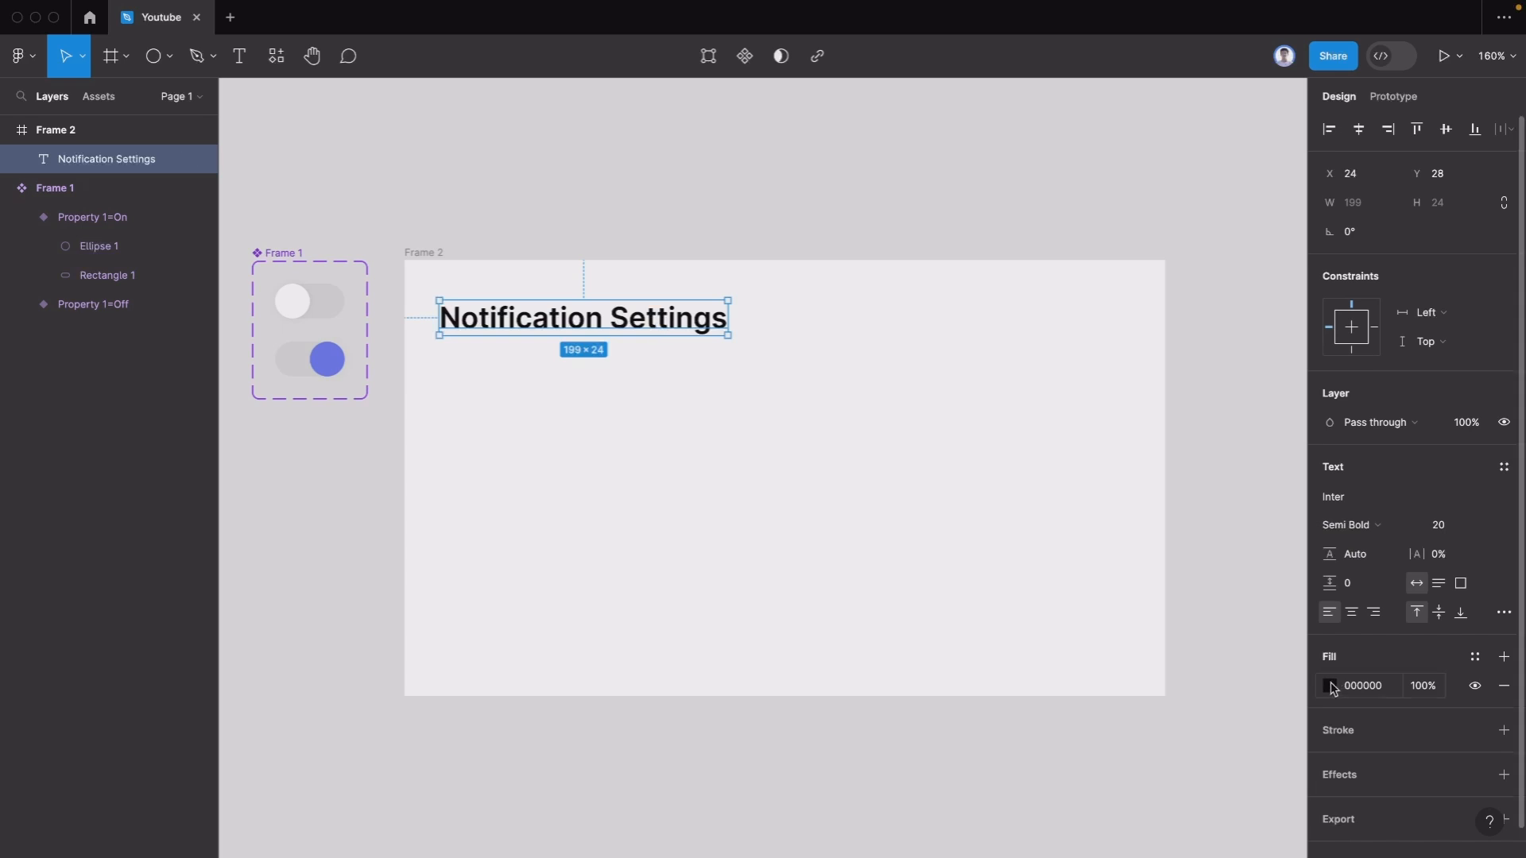
Step: Recolour the heading to dark grey 292A2D and shift it slightly right and up within the frame
click(1329, 685)
drag(1151, 634, 1237, 633)
drag(1099, 571, 1112, 580)
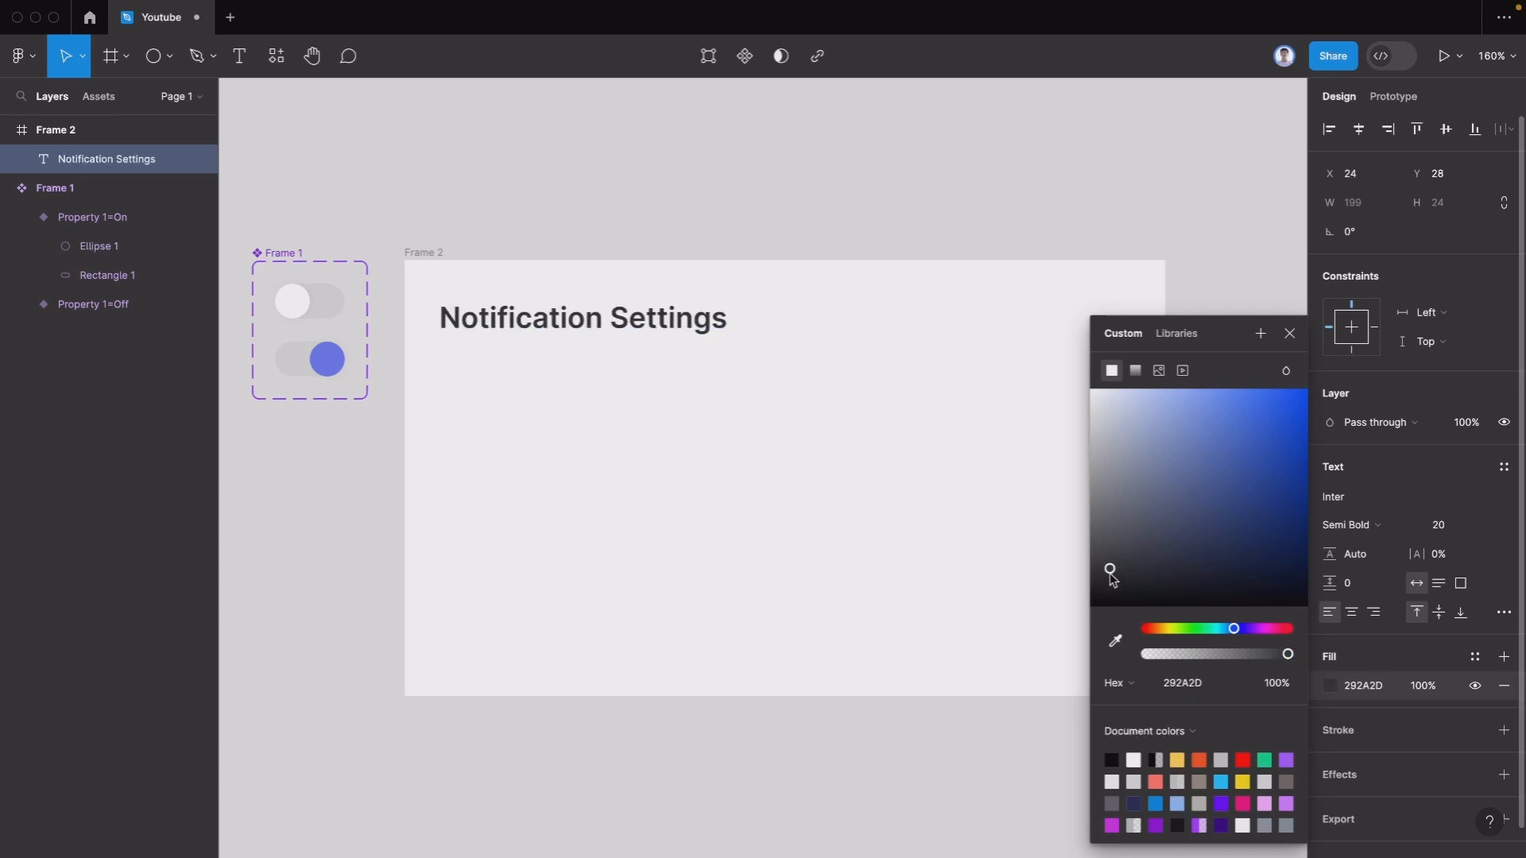
click(790, 517)
click(609, 332)
drag(584, 325, 605, 320)
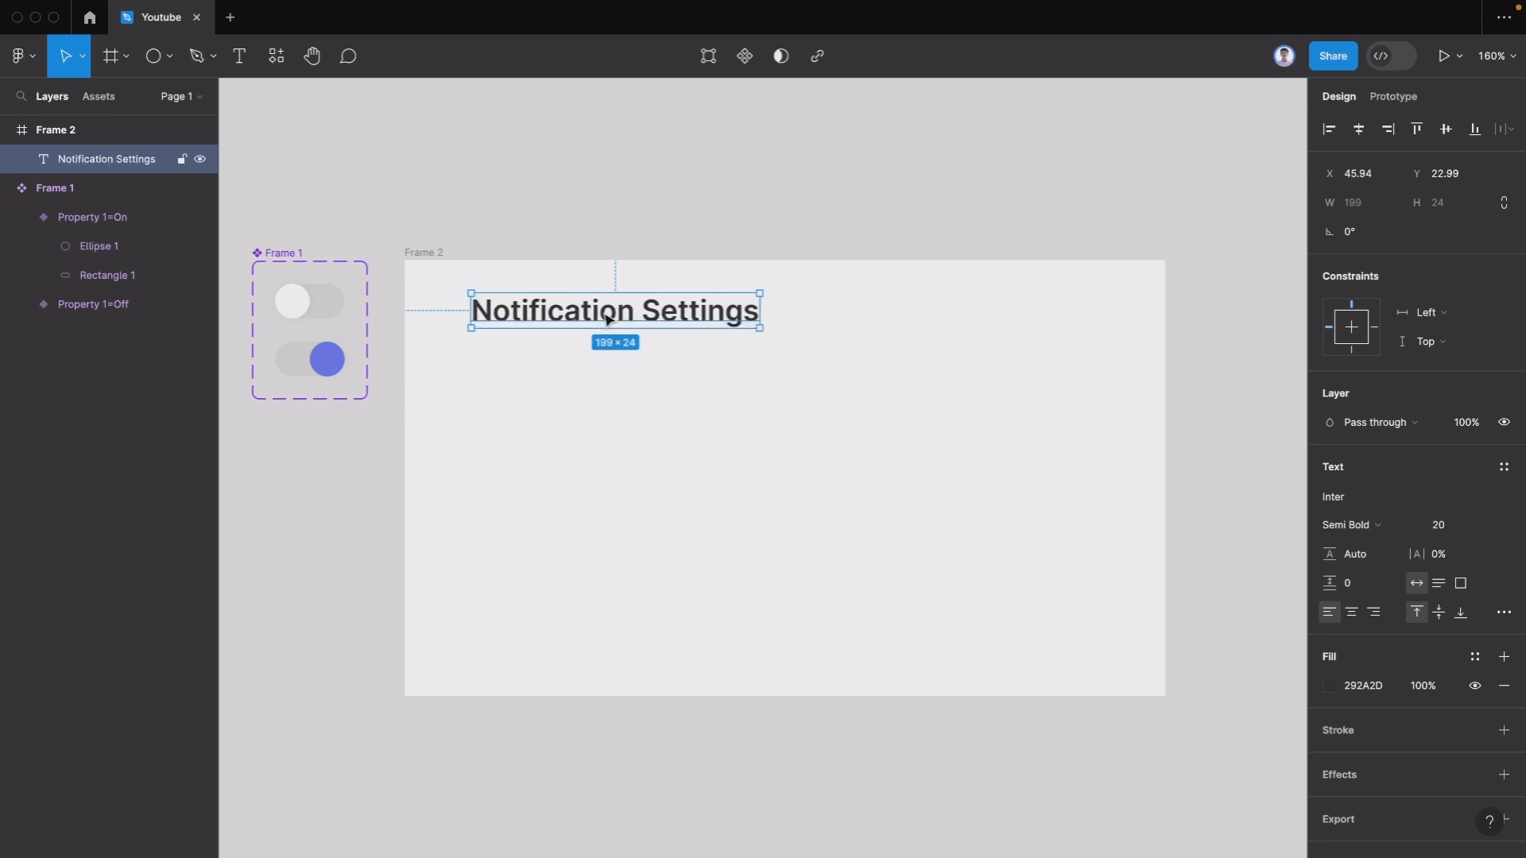
click(619, 443)
Step: Search the assets for a bell and place the bell icon below the heading
click(100, 98)
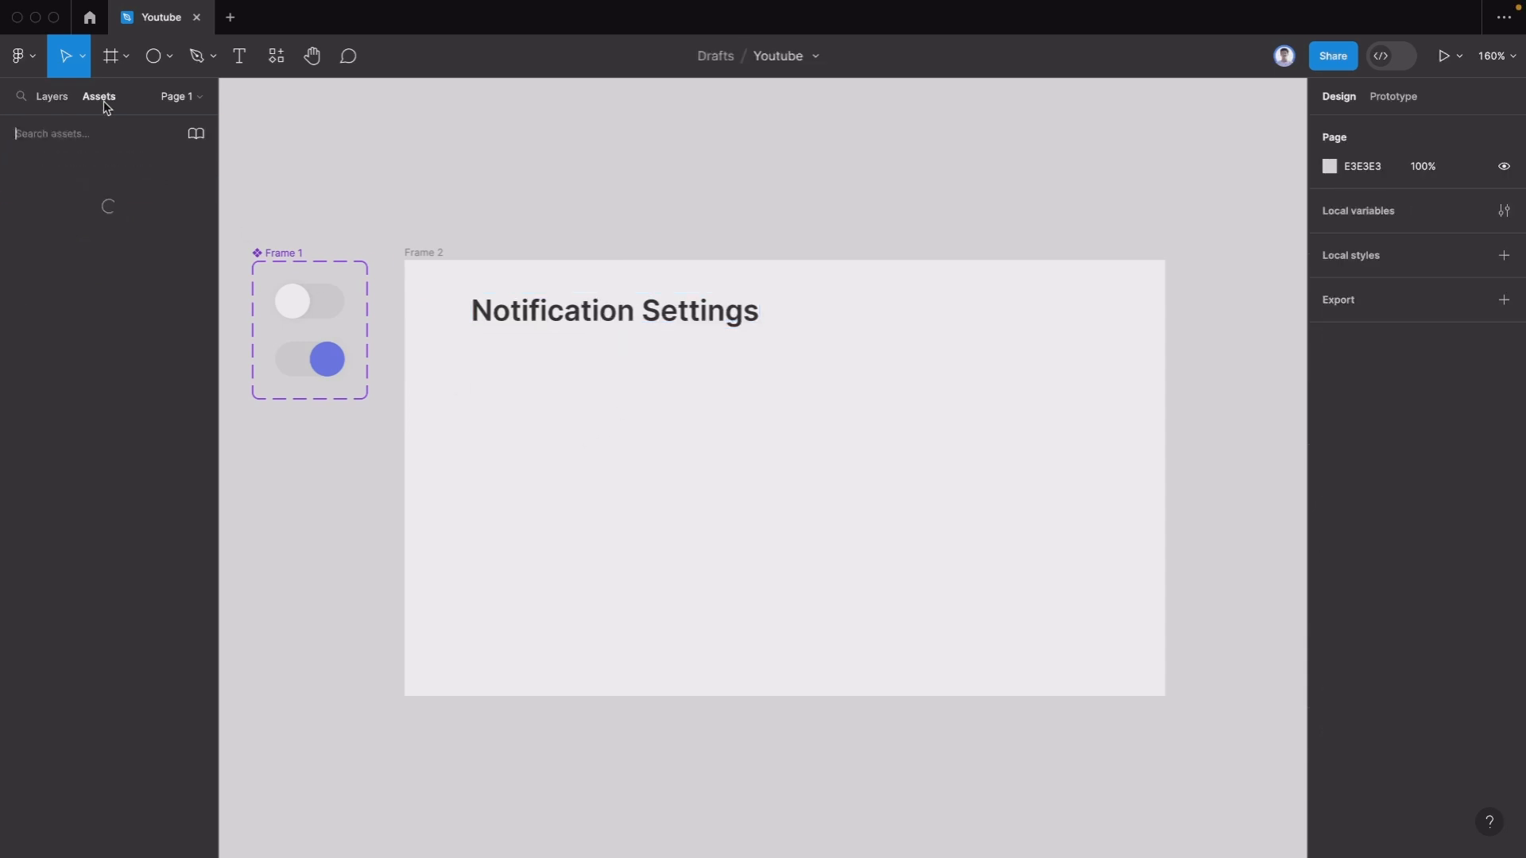
text(belll)
drag(57, 247, 519, 420)
click(688, 487)
click(515, 373)
Step: Draw a circle to the right of the bell icon and set its size to 40 by 40
click(169, 56)
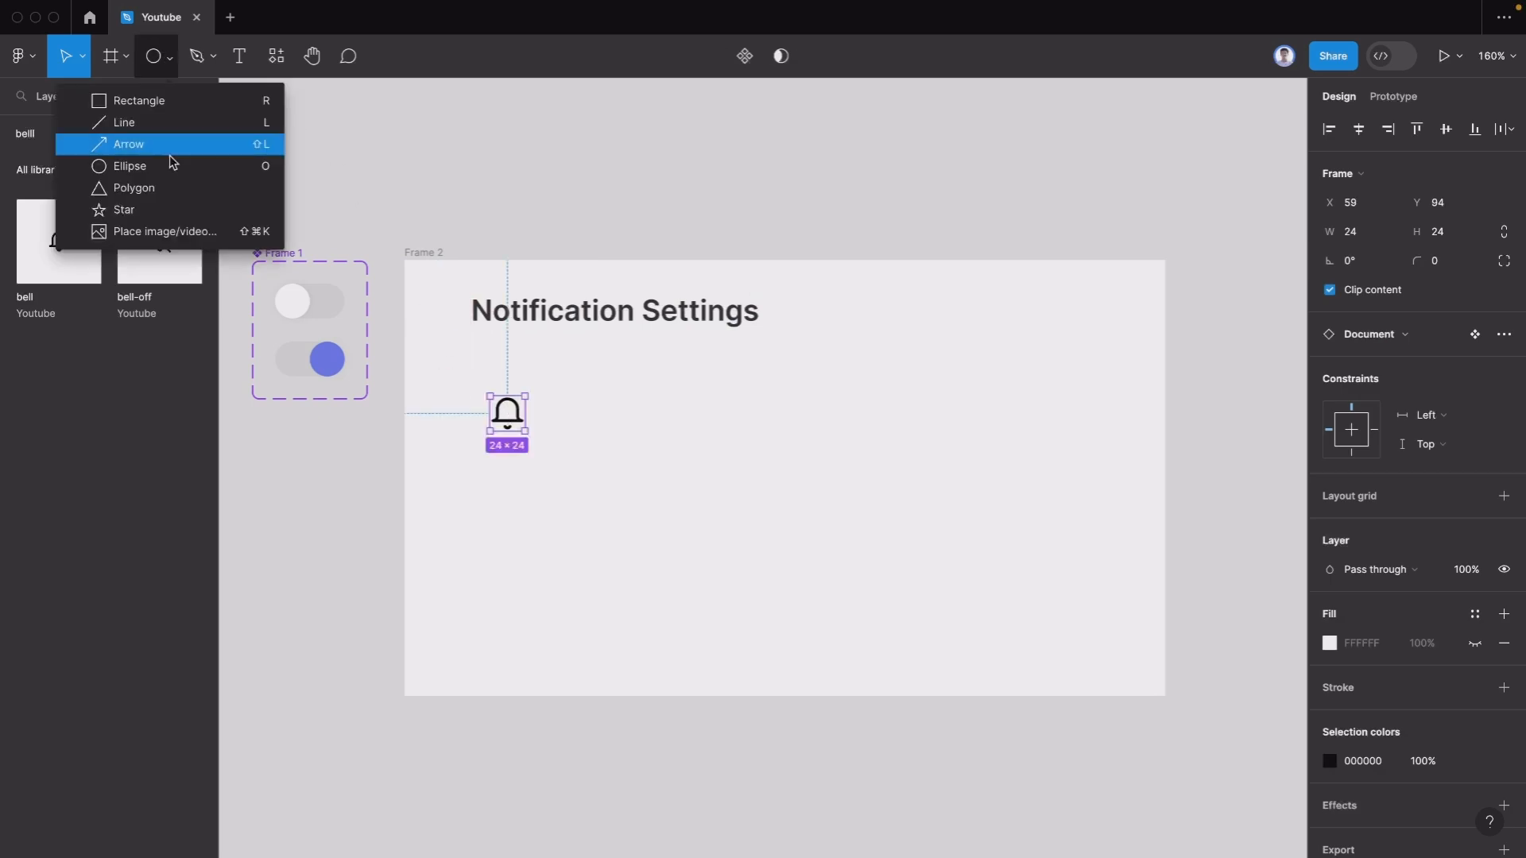
click(159, 168)
drag(598, 421, 661, 483)
click(1372, 205)
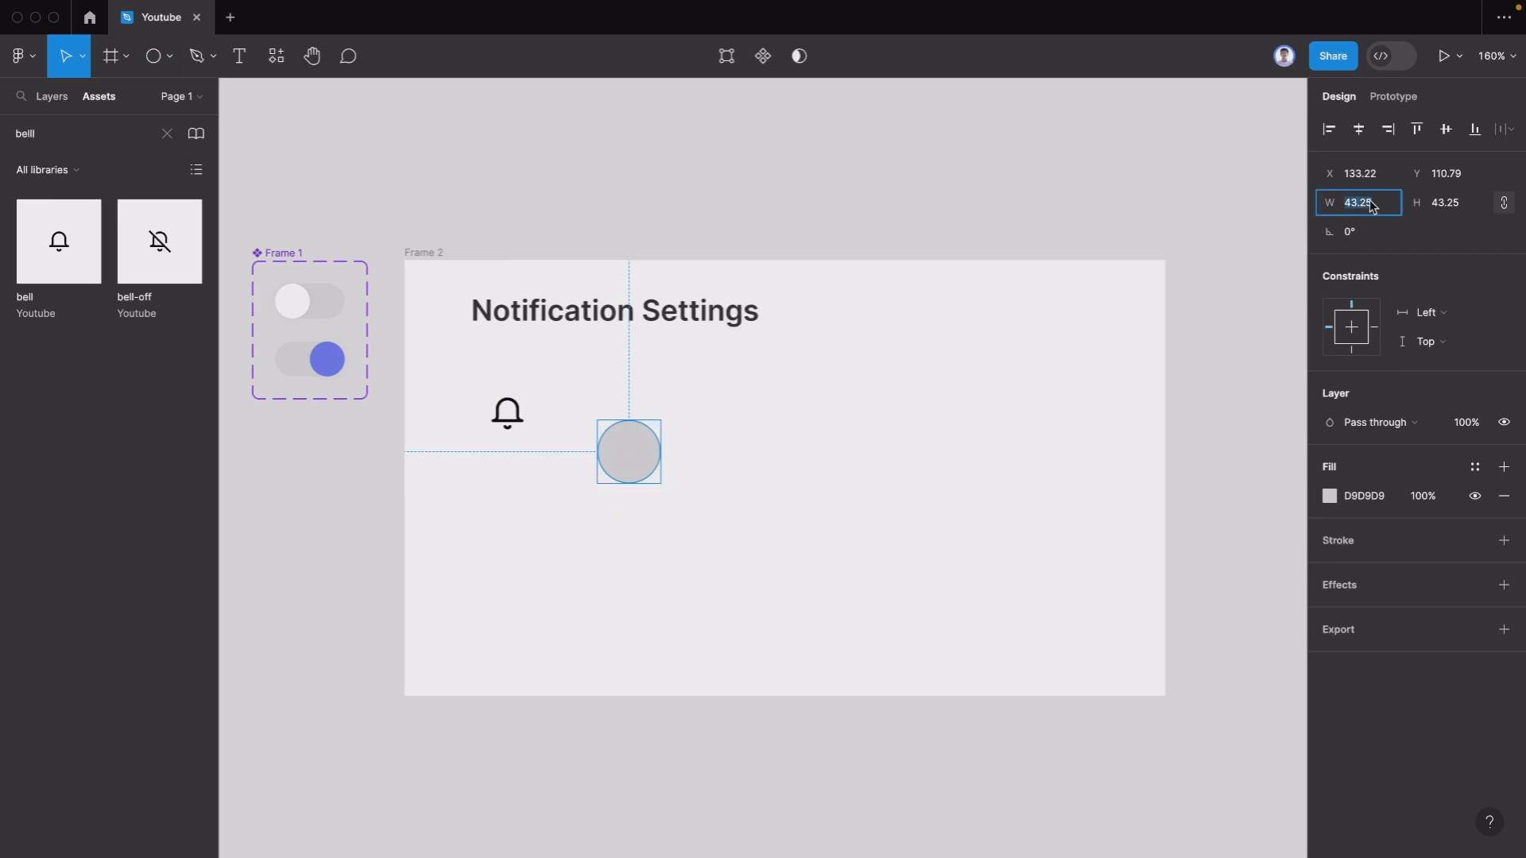
text(40)
key(Return)
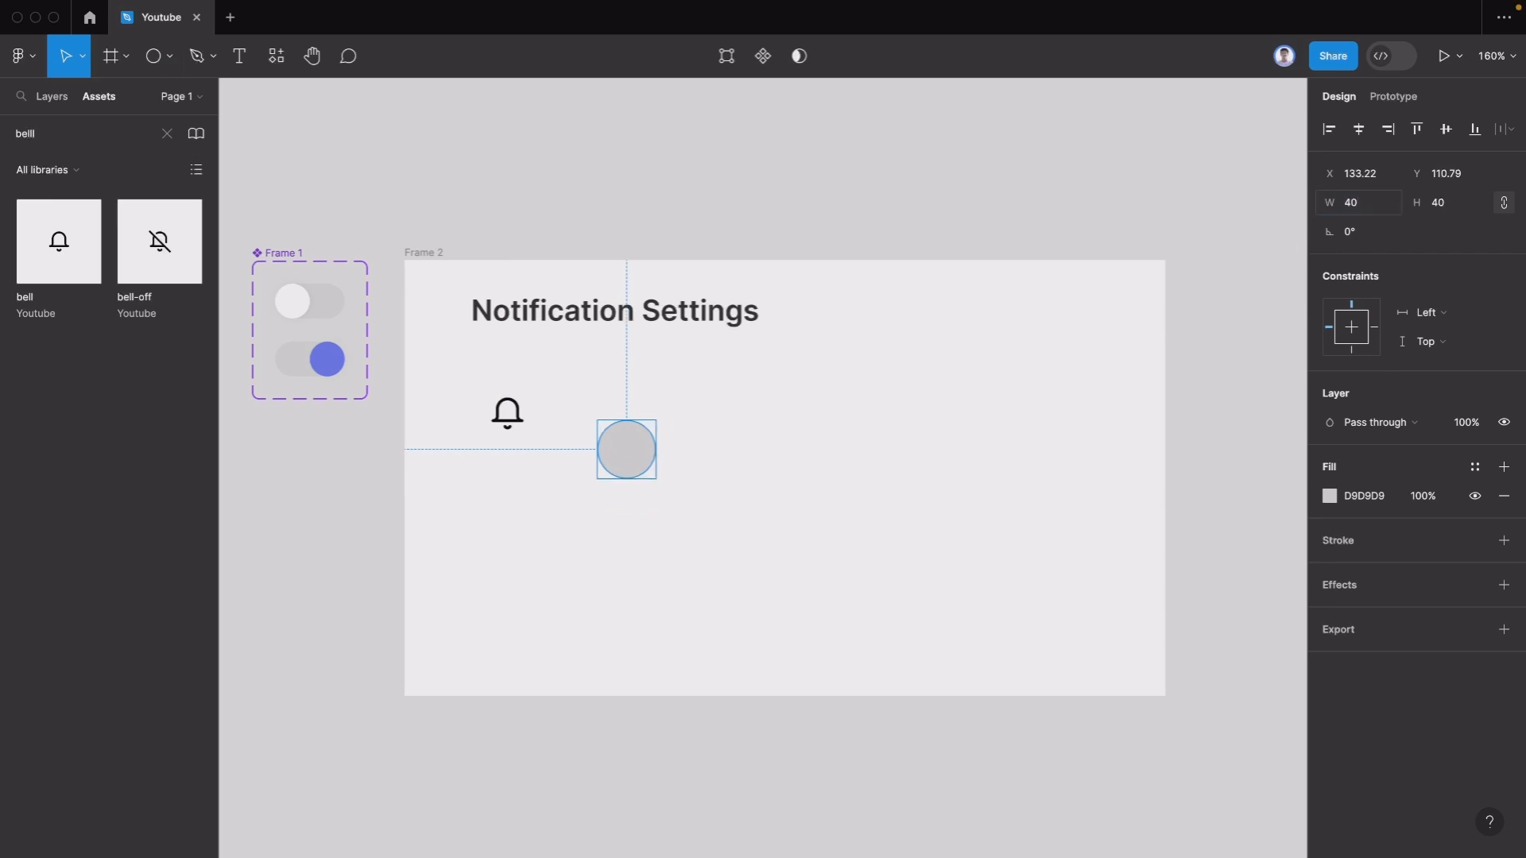
Step: Centre the bell icon on the circle and recolour it with the On toggle's blue, 6775F0
click(843, 469)
drag(515, 421, 626, 453)
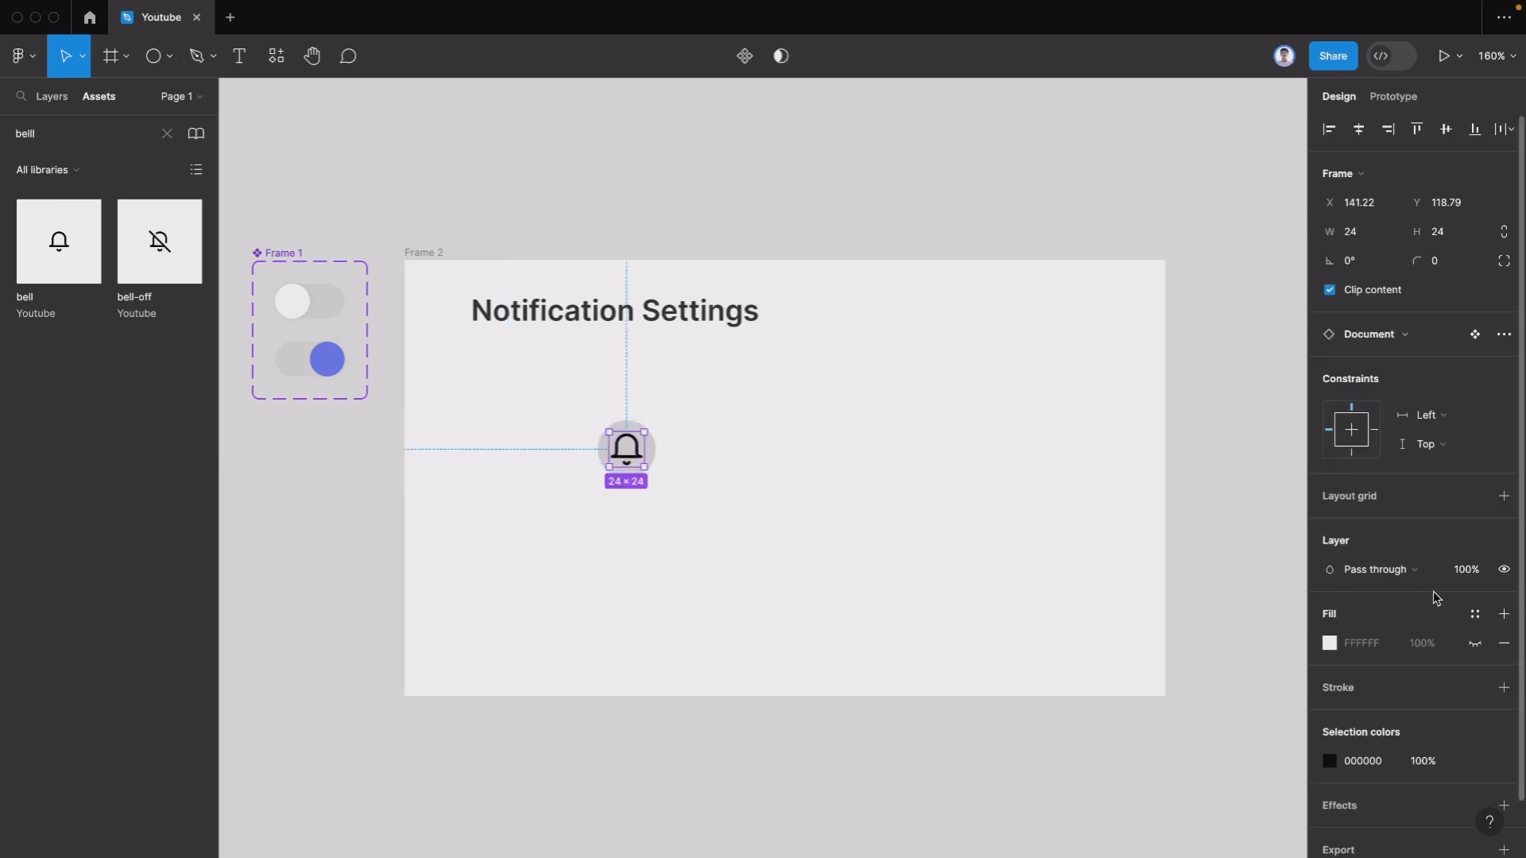
scroll(1434, 597, down, 2)
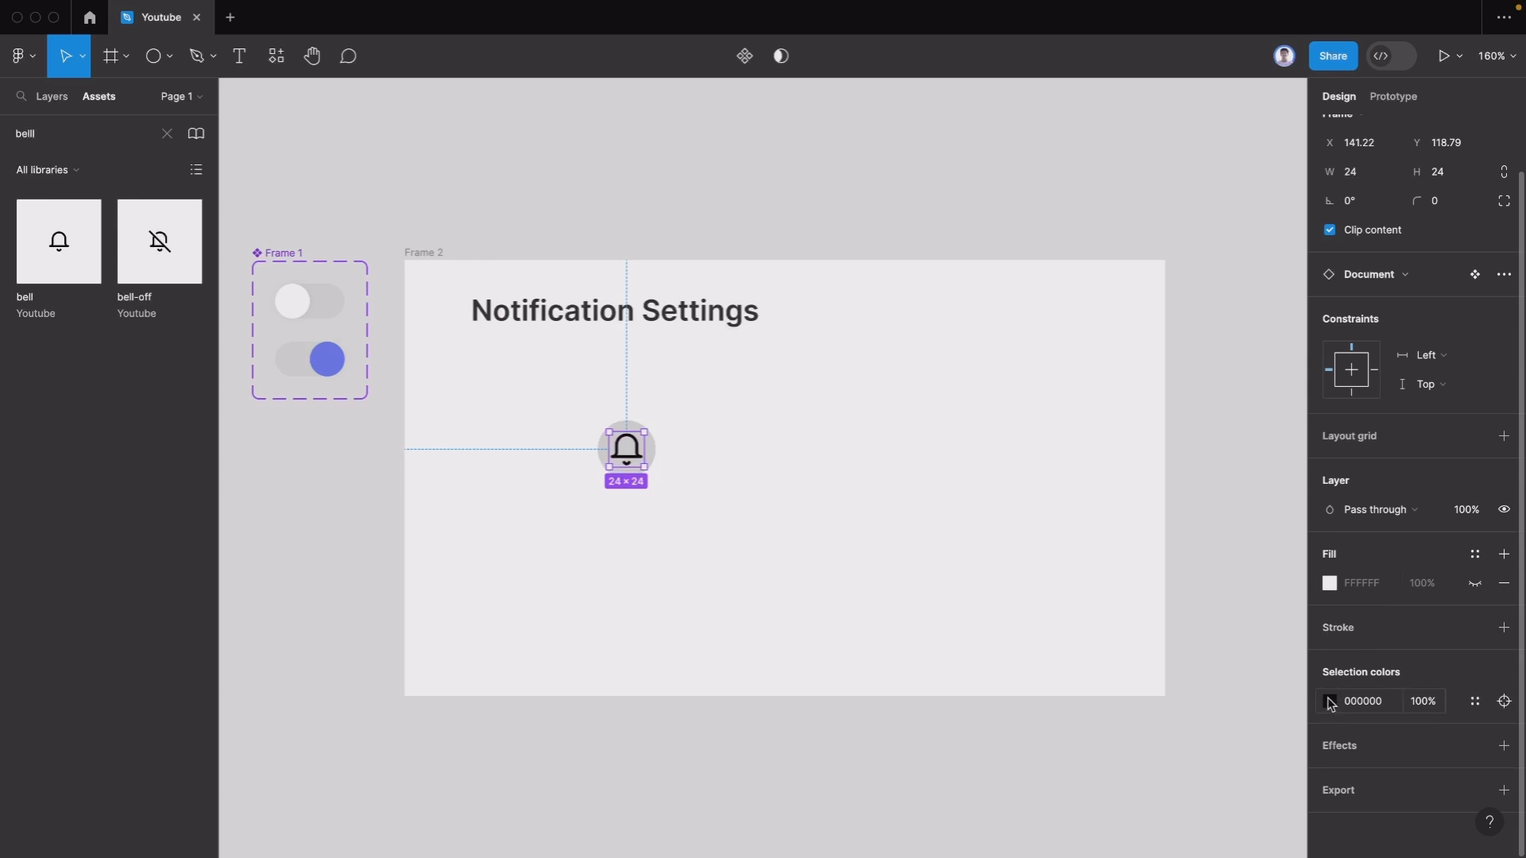
click(1331, 703)
click(1116, 641)
click(337, 361)
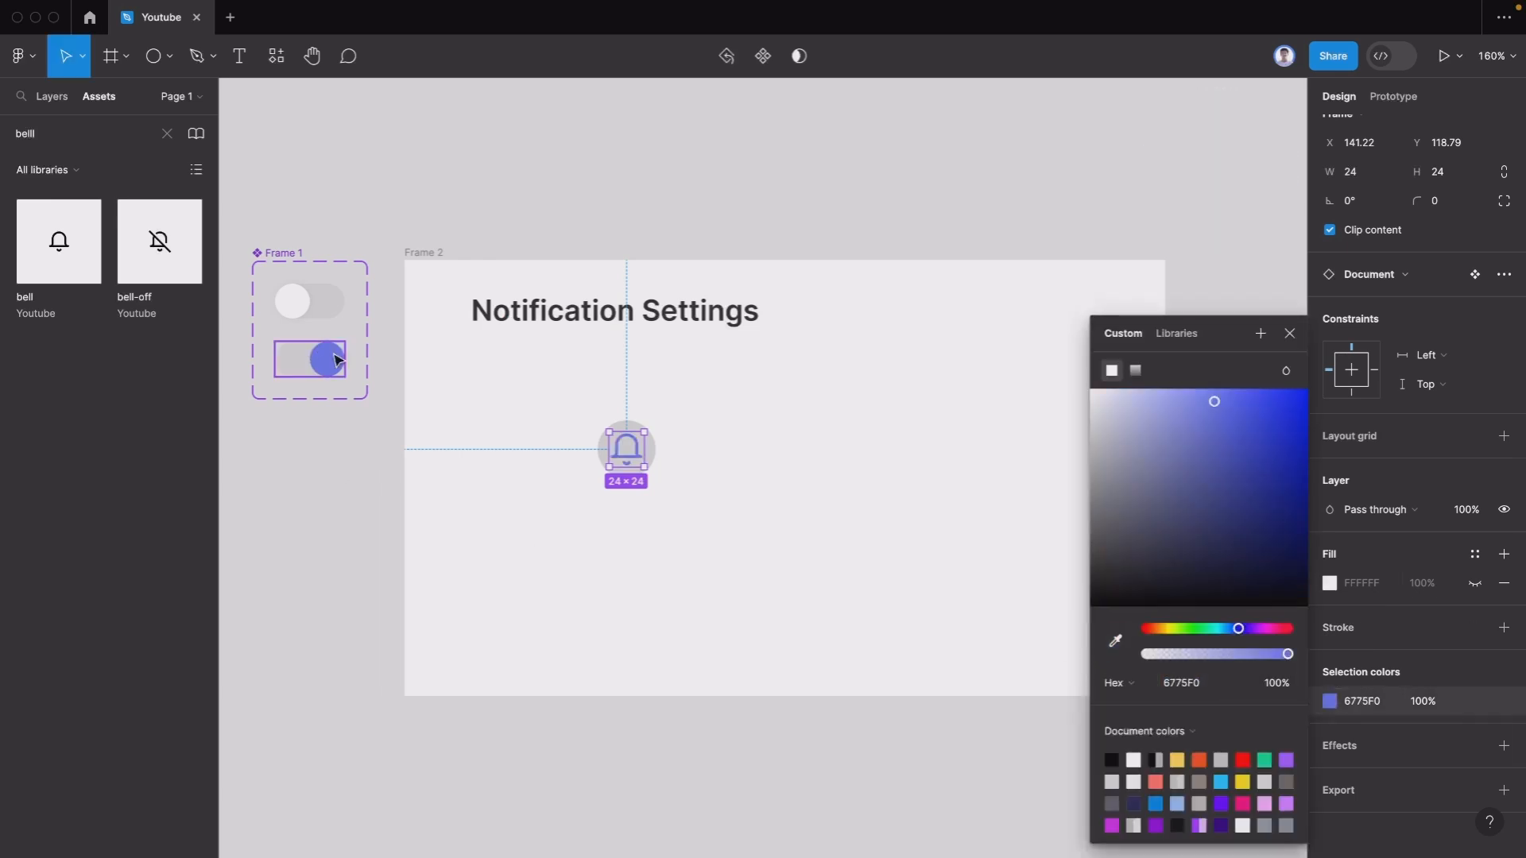
click(671, 549)
Step: Sample the On toggle's blue for the circle behind the bell and lighten the fill to F4F5FF
click(645, 458)
click(671, 456)
click(656, 459)
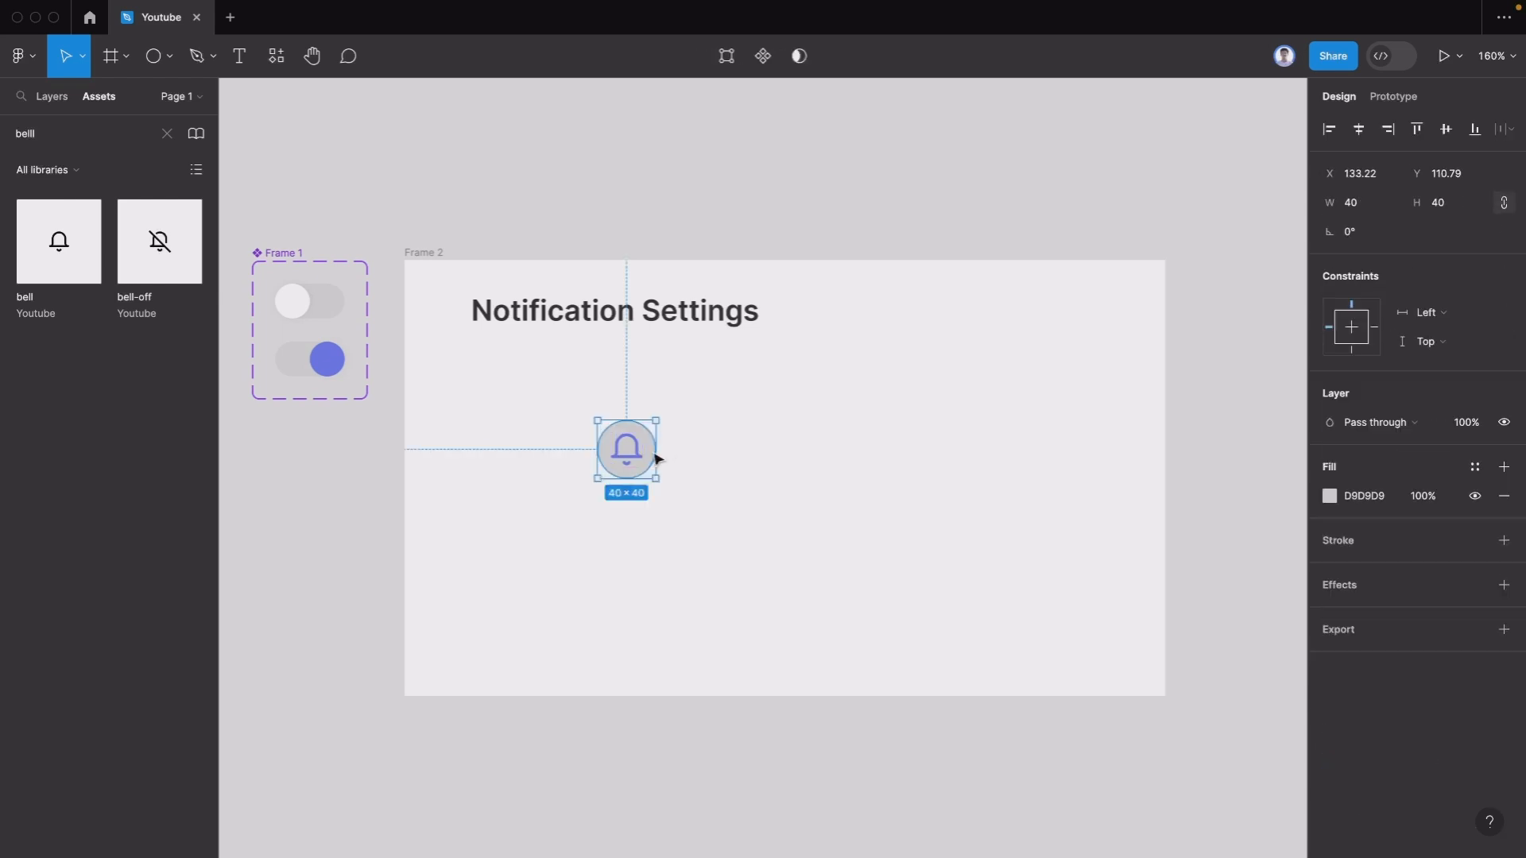
click(1341, 498)
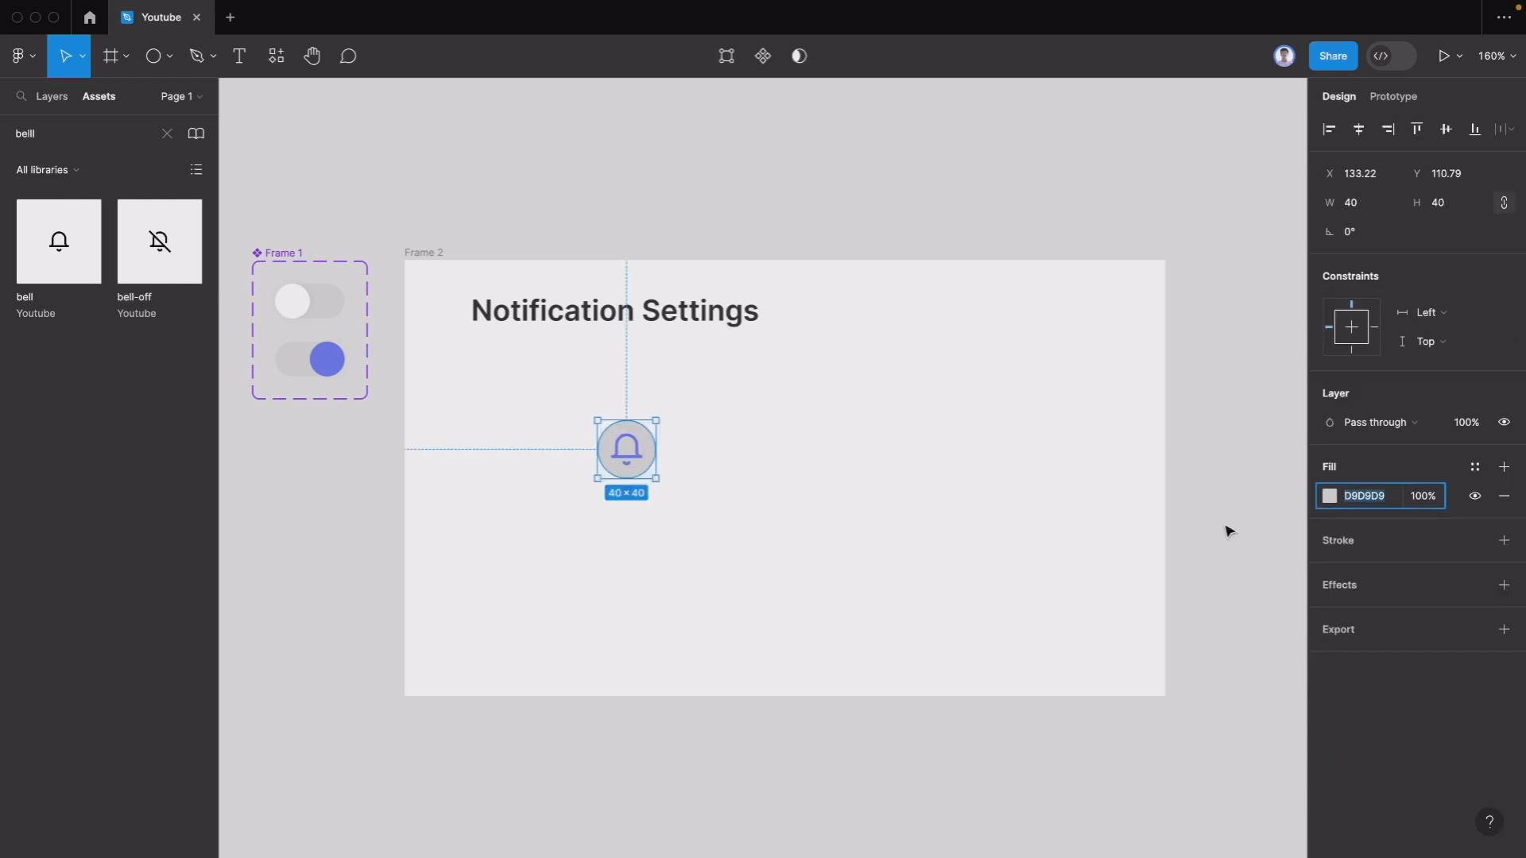
click(1334, 495)
click(1115, 640)
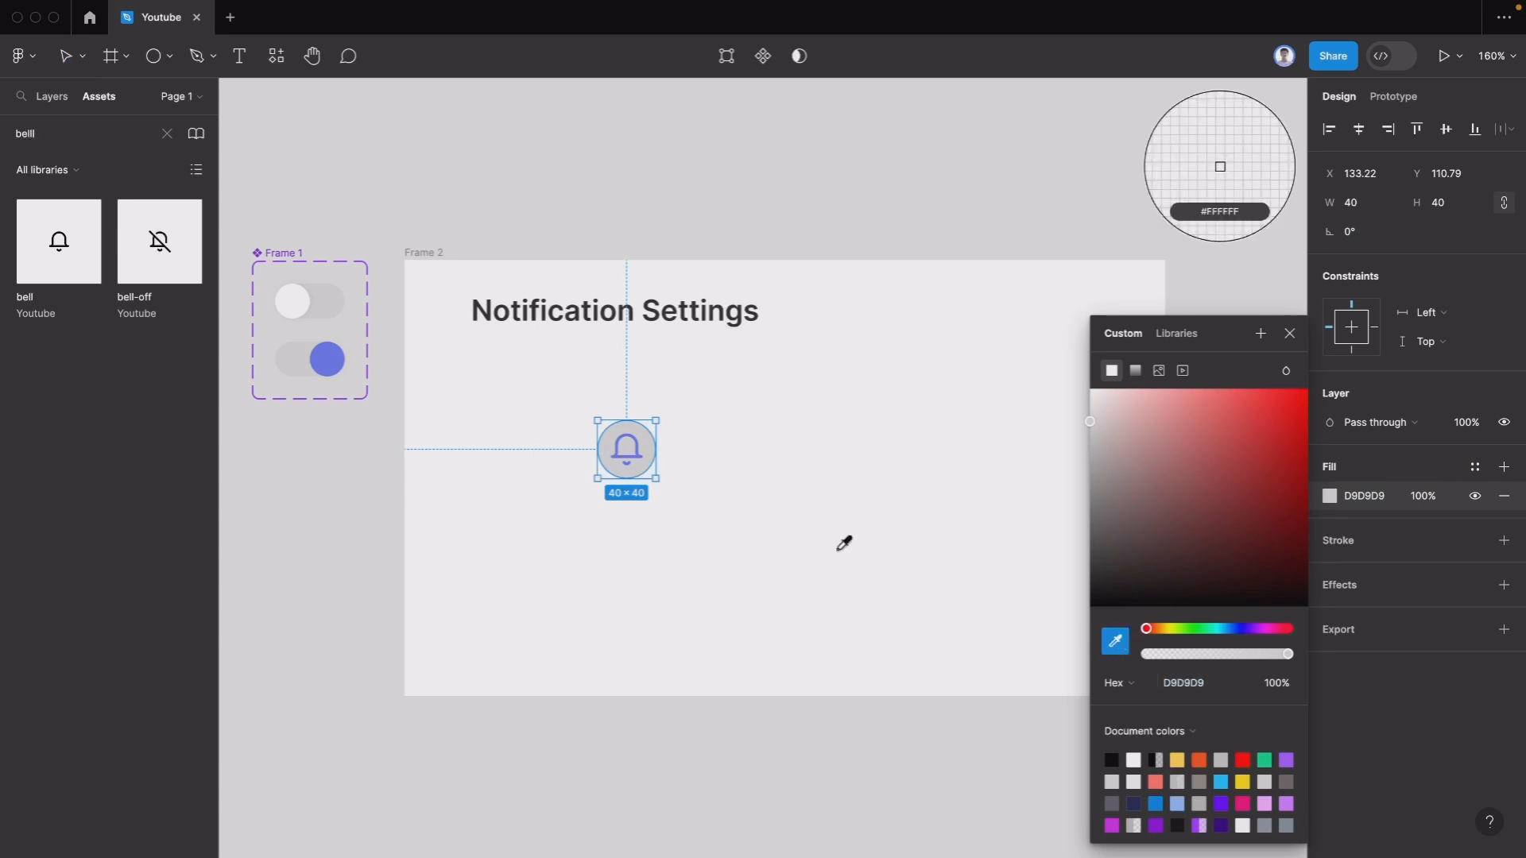
click(326, 359)
drag(1124, 395, 1099, 383)
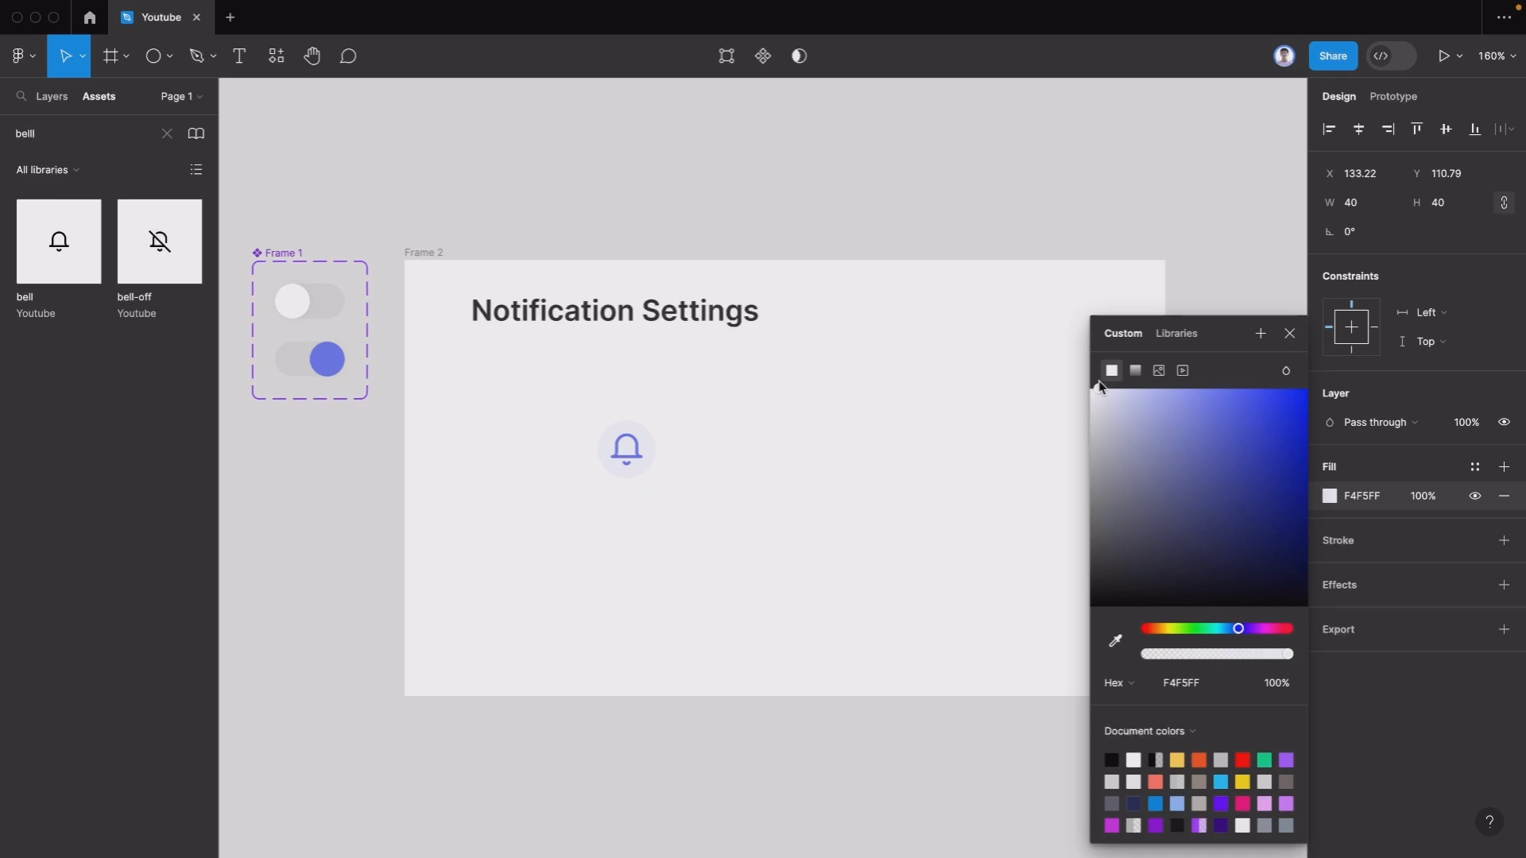
click(797, 548)
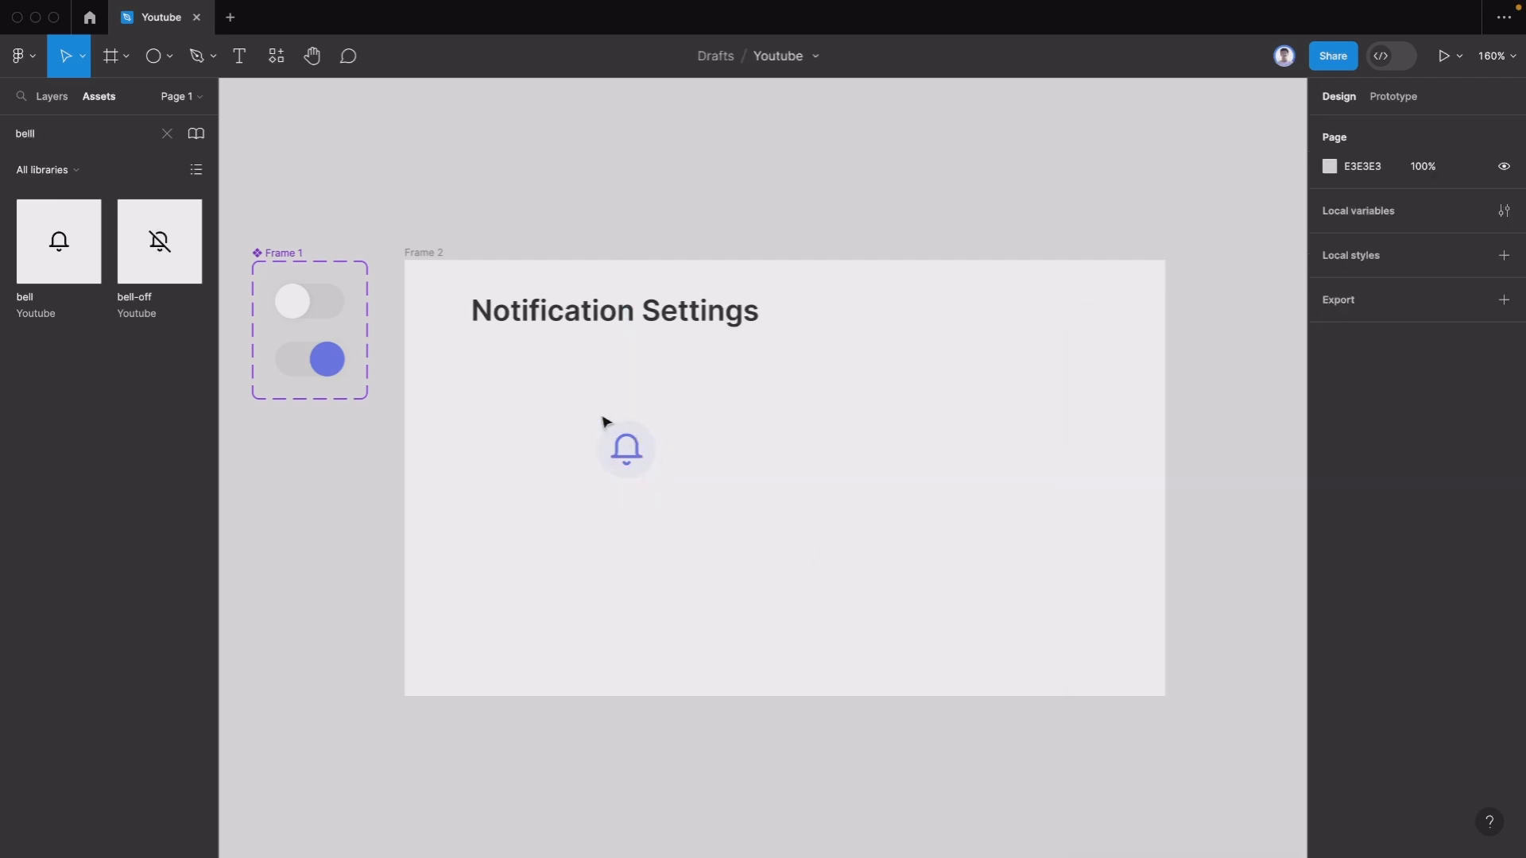
Step: Wrap the bell icon and its circle together in a frame
drag(603, 422, 639, 475)
key(ctrl+alt+g)
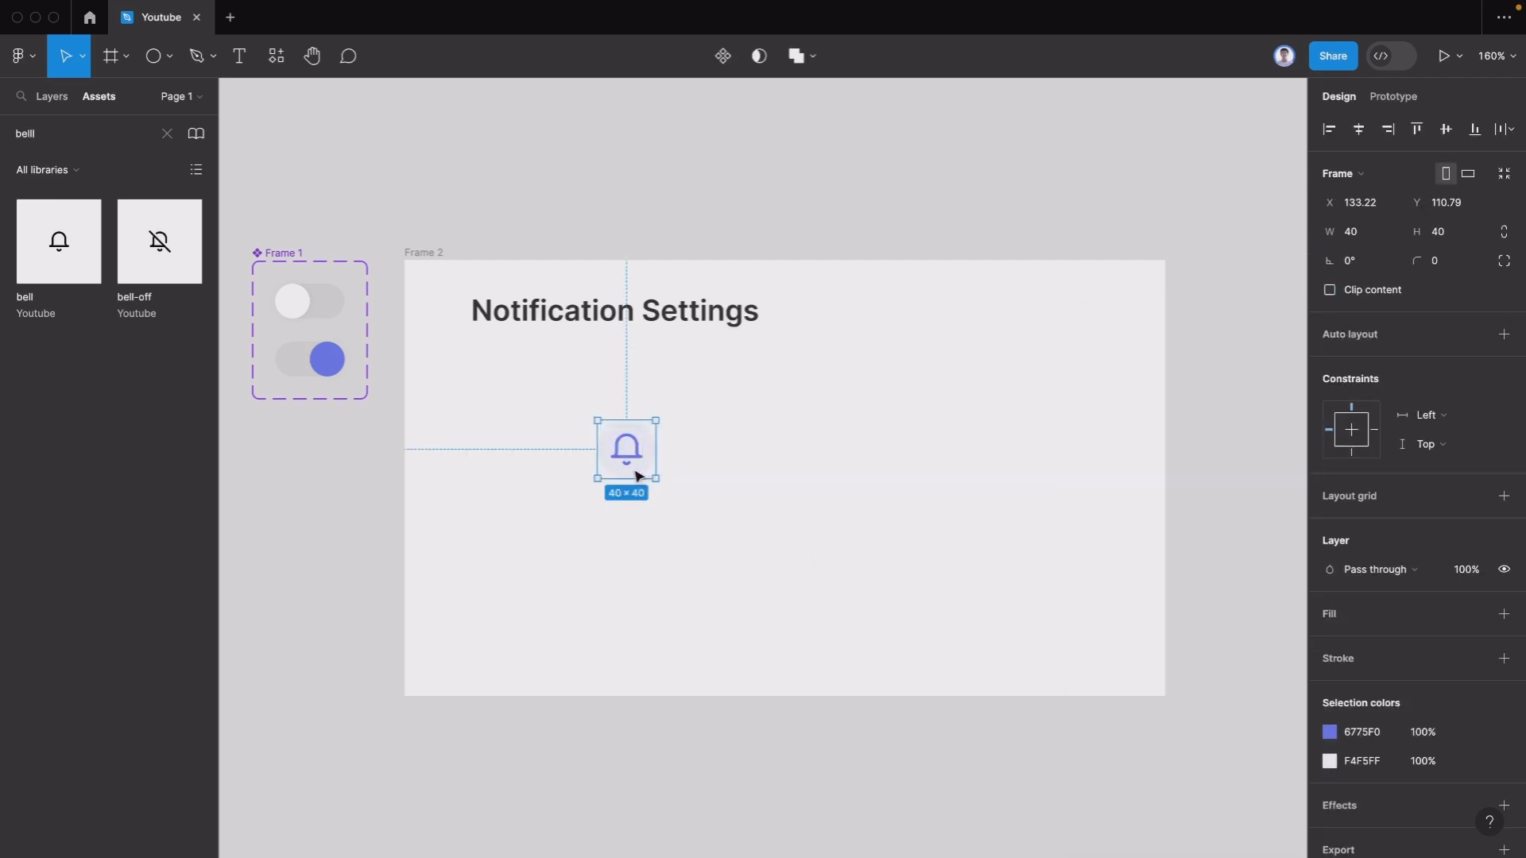
click(513, 432)
Step: Arrange the heading to the right of the bell badge and combine both in a horizontal auto layout with 12 spacing
drag(612, 445, 445, 366)
drag(528, 327, 559, 384)
shift+click(465, 375)
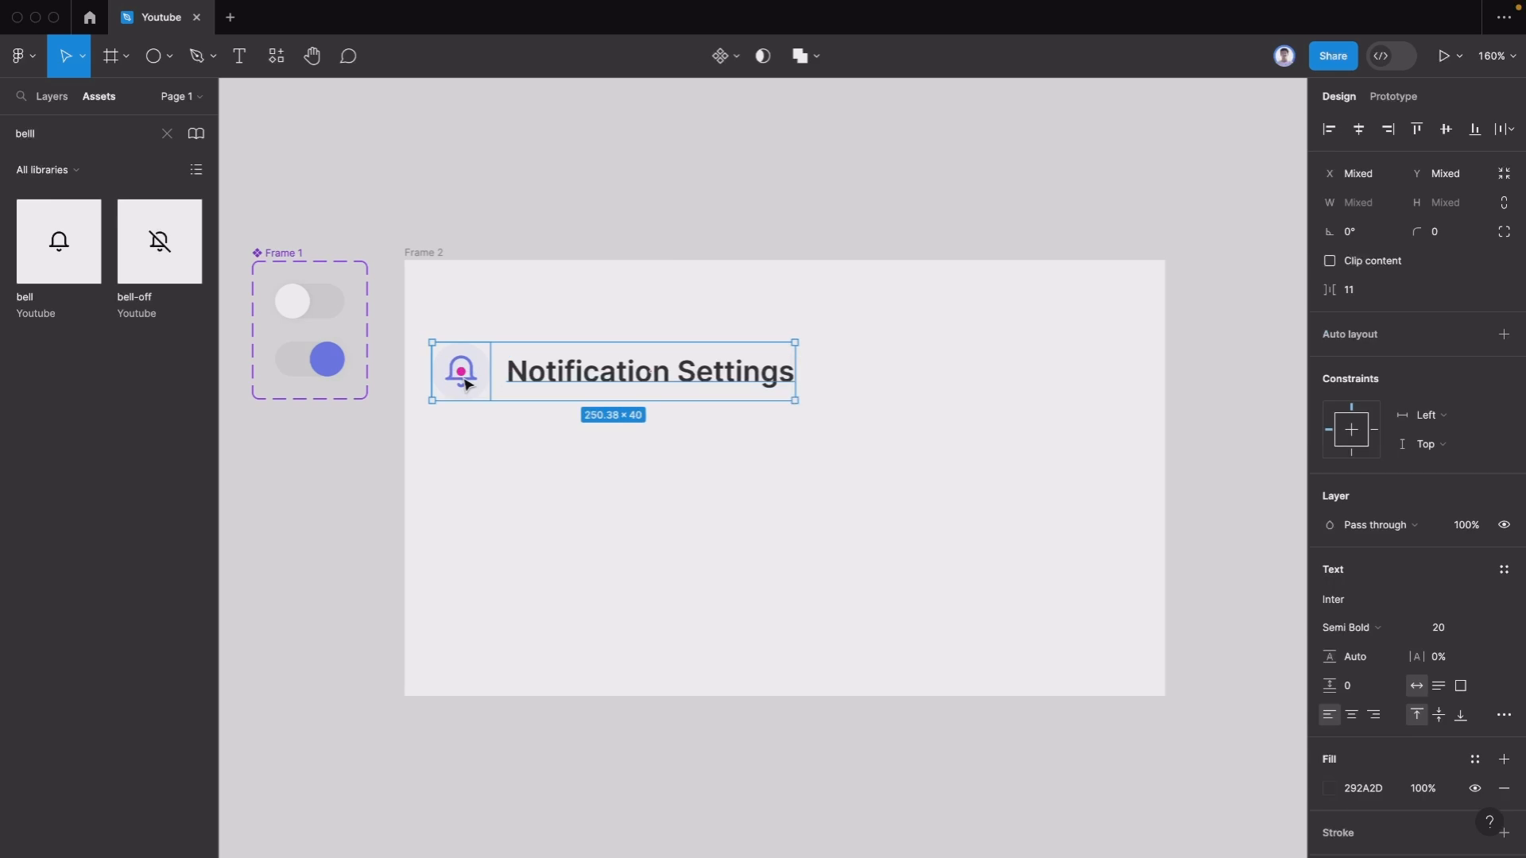
key(shift+a)
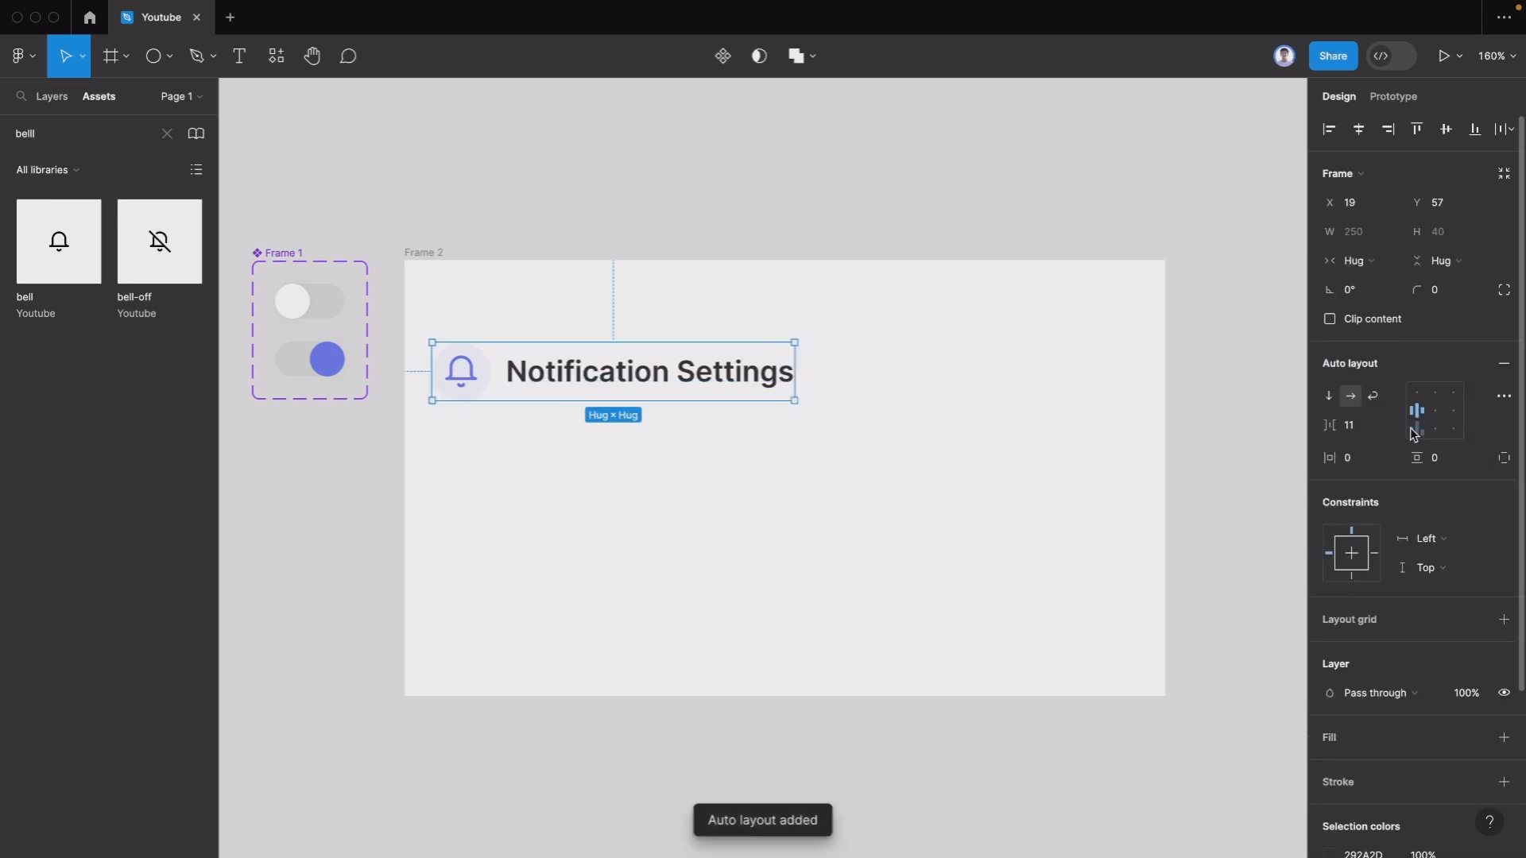
click(1370, 429)
text(12)
key(Return)
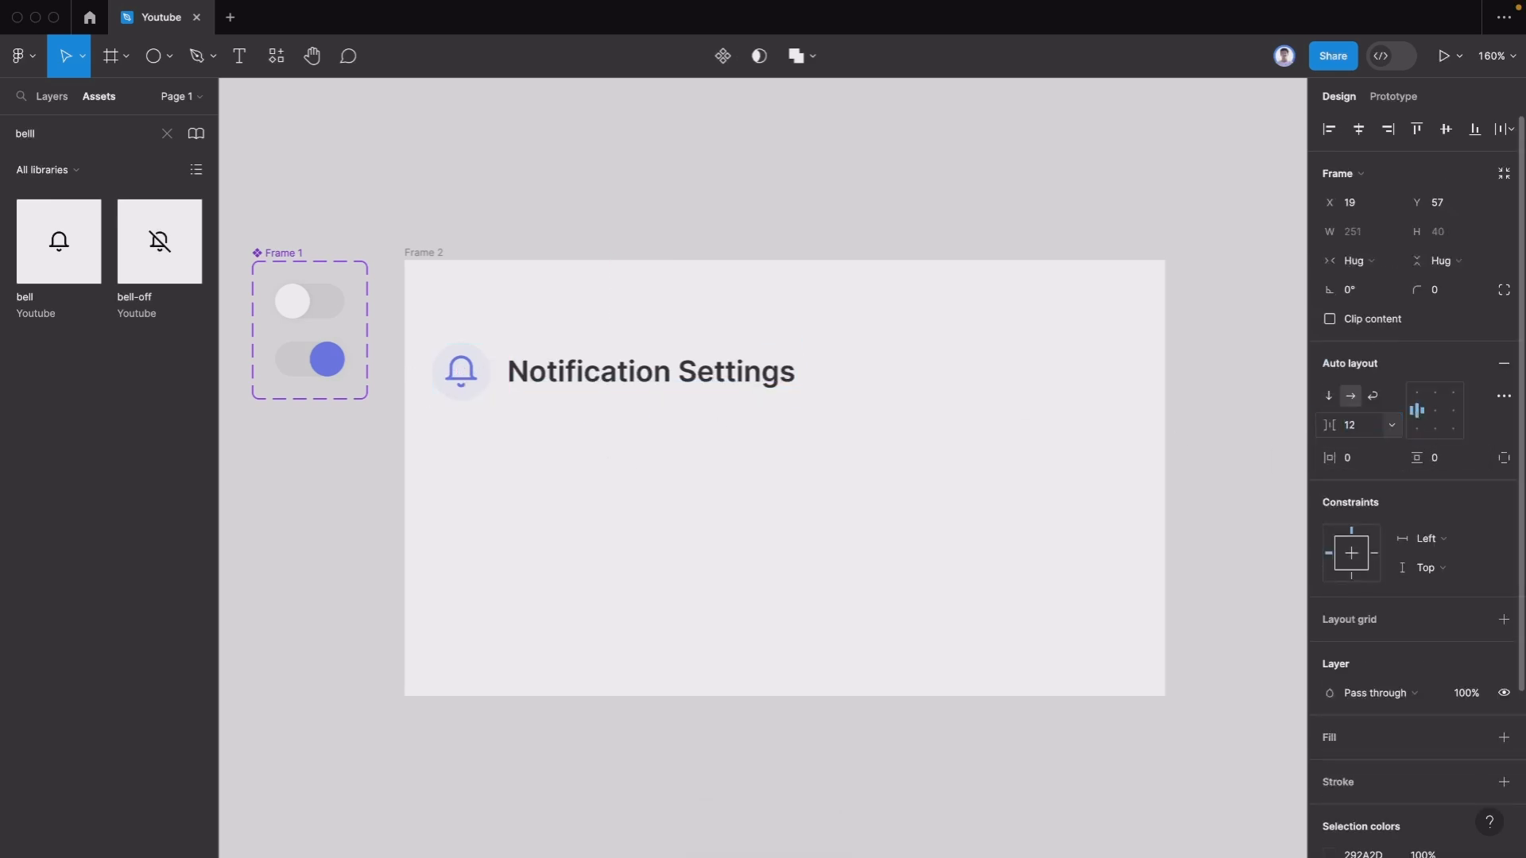
Step: Move the bell and heading row up towards the upper-left corner of Frame 2
click(831, 477)
click(618, 383)
drag(617, 378, 618, 335)
click(628, 483)
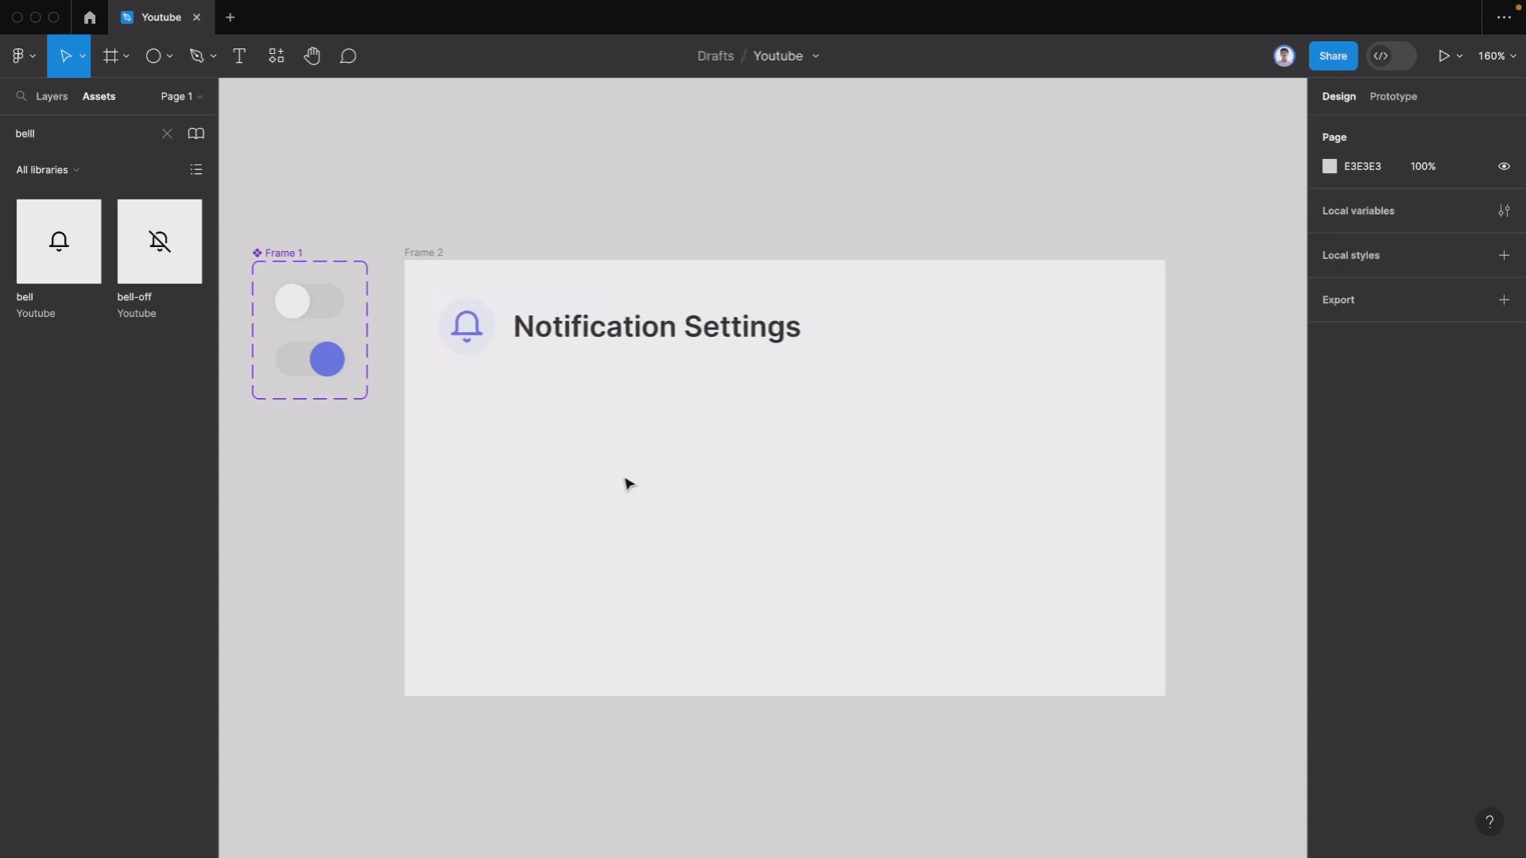
Step: Add a text reading New Message below the Notification Settings heading in Frame 2
click(241, 62)
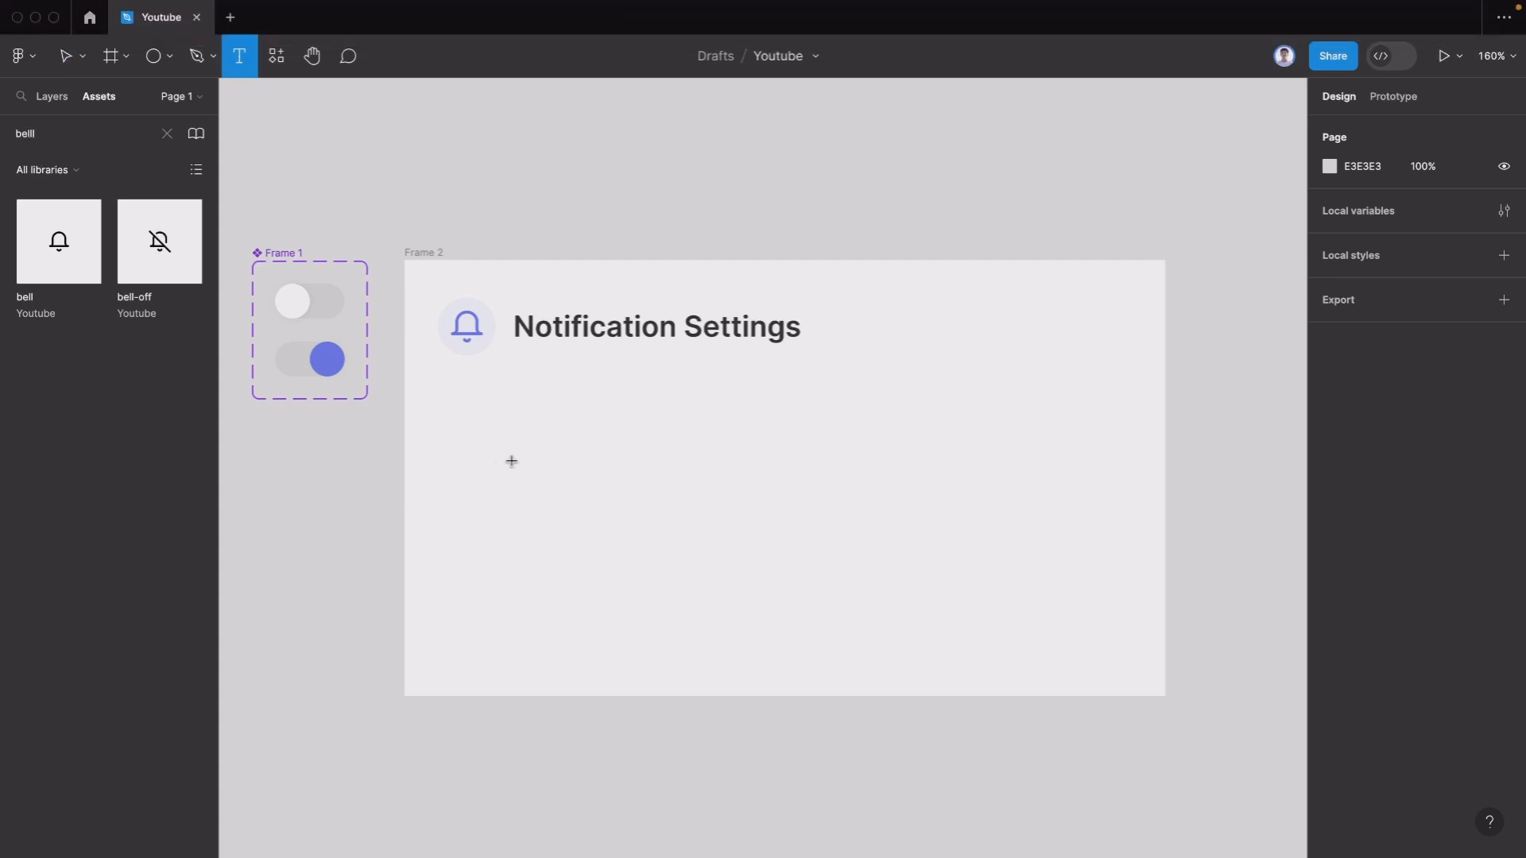
click(482, 434)
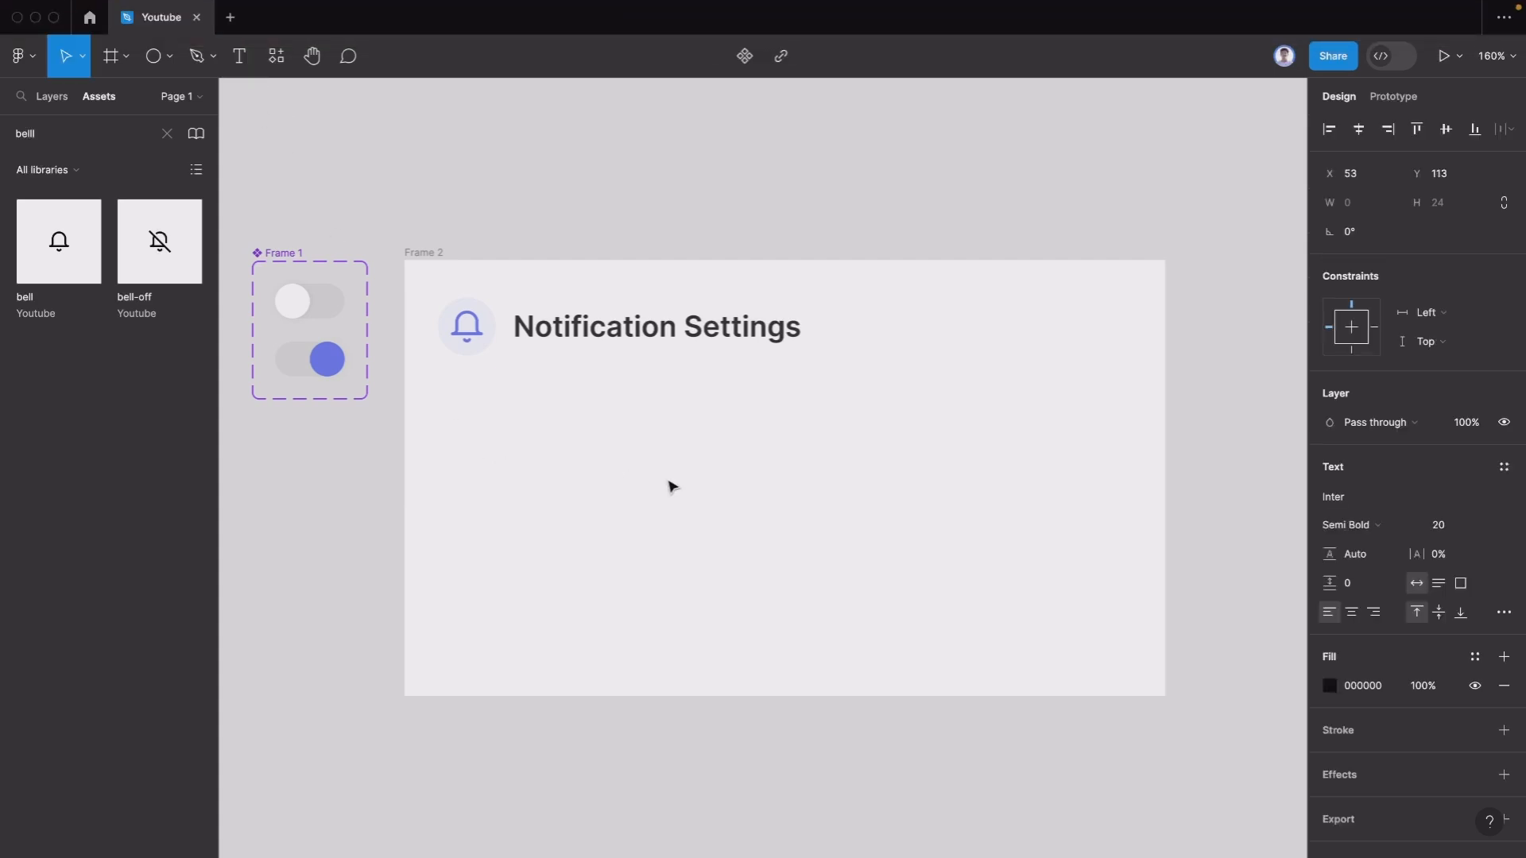
text(In a)
key(BackSpace)
key(BackSpace)
key(super+a)
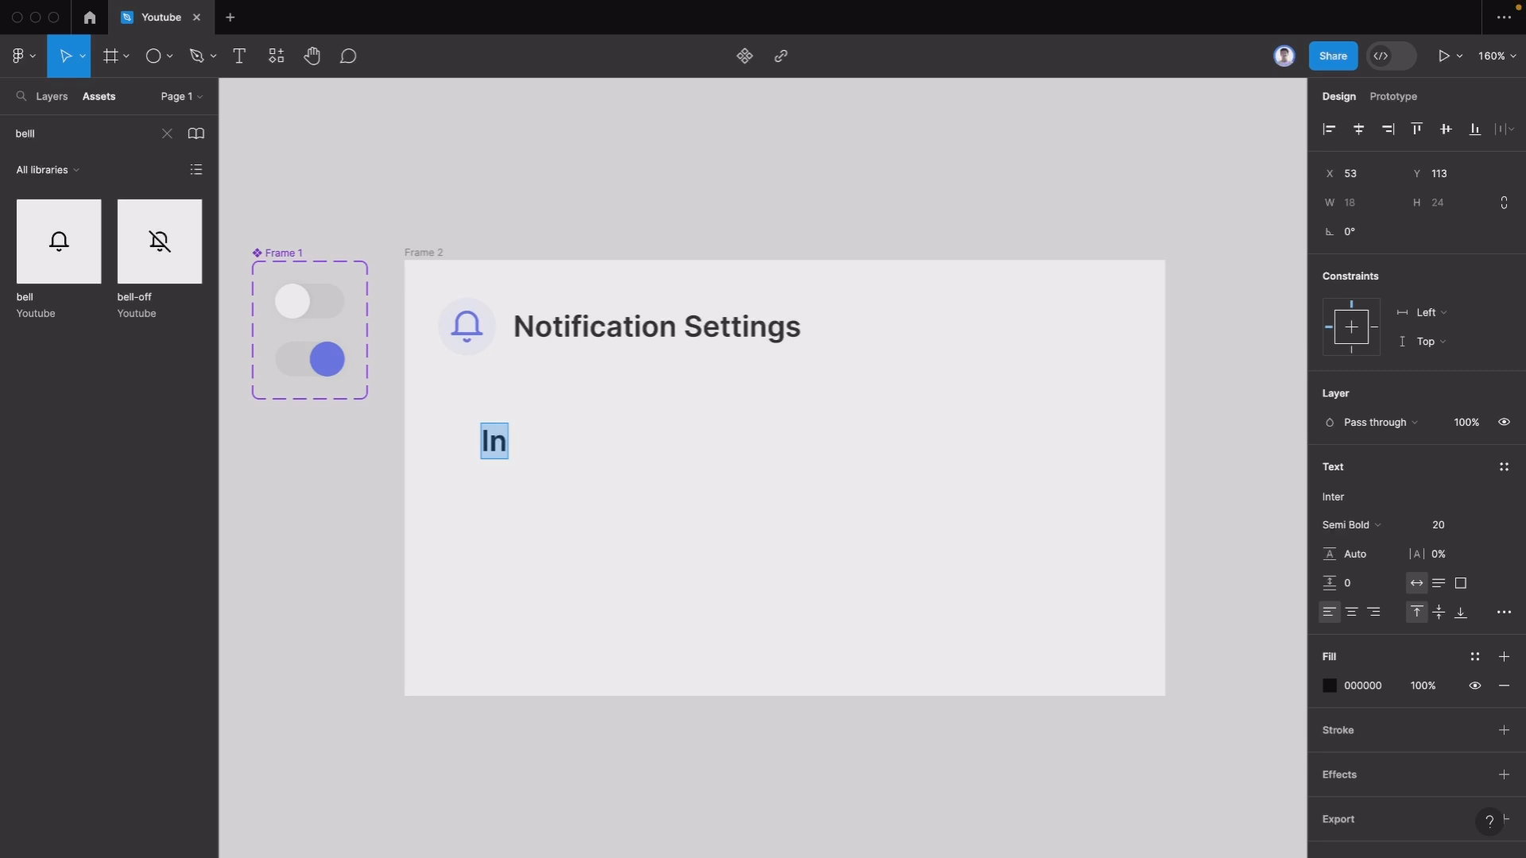
text(New )
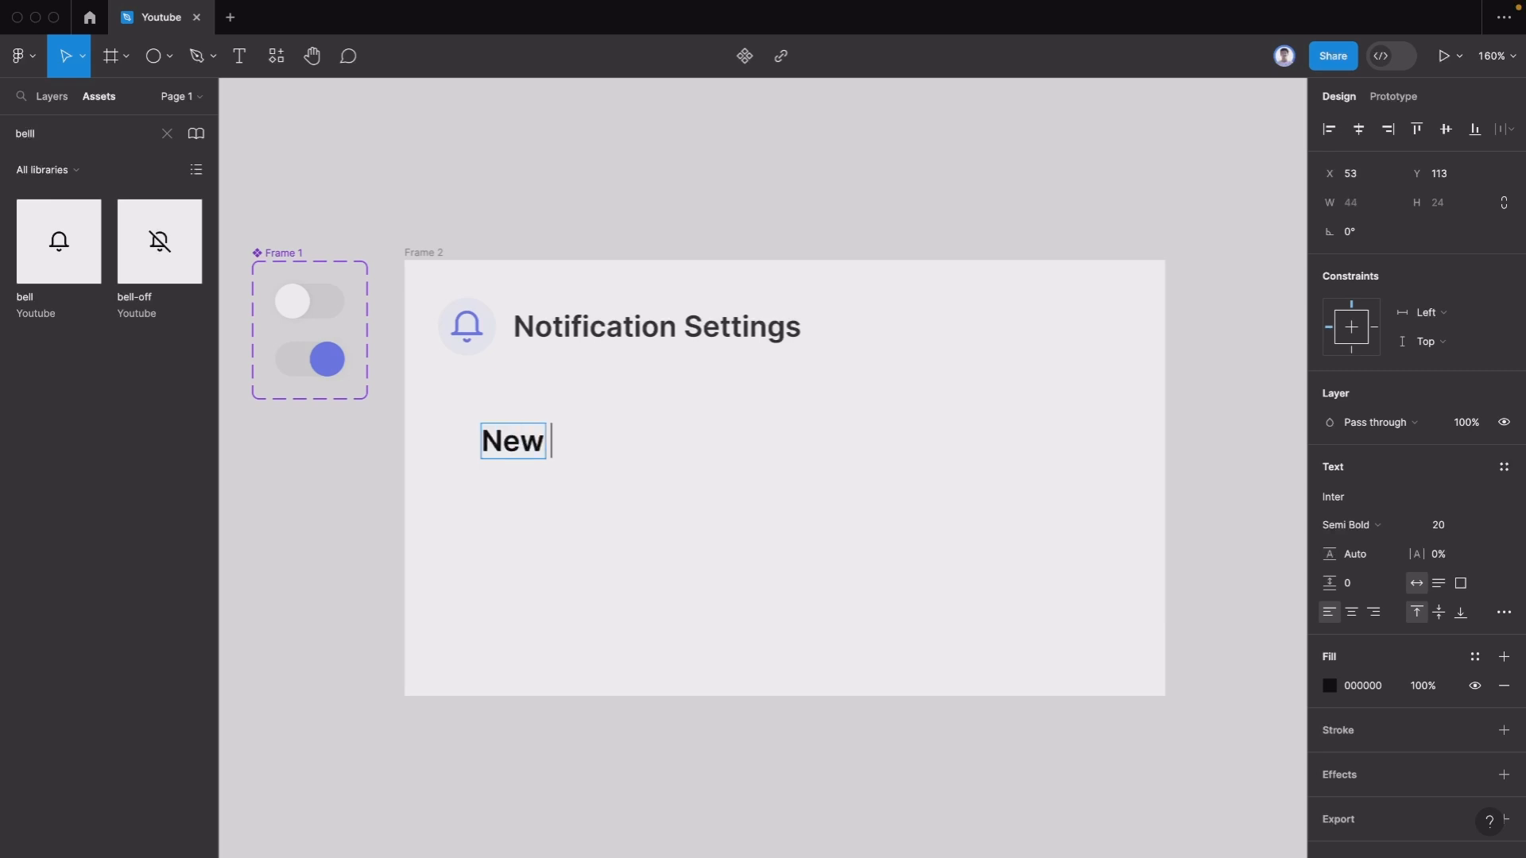
text(Message)
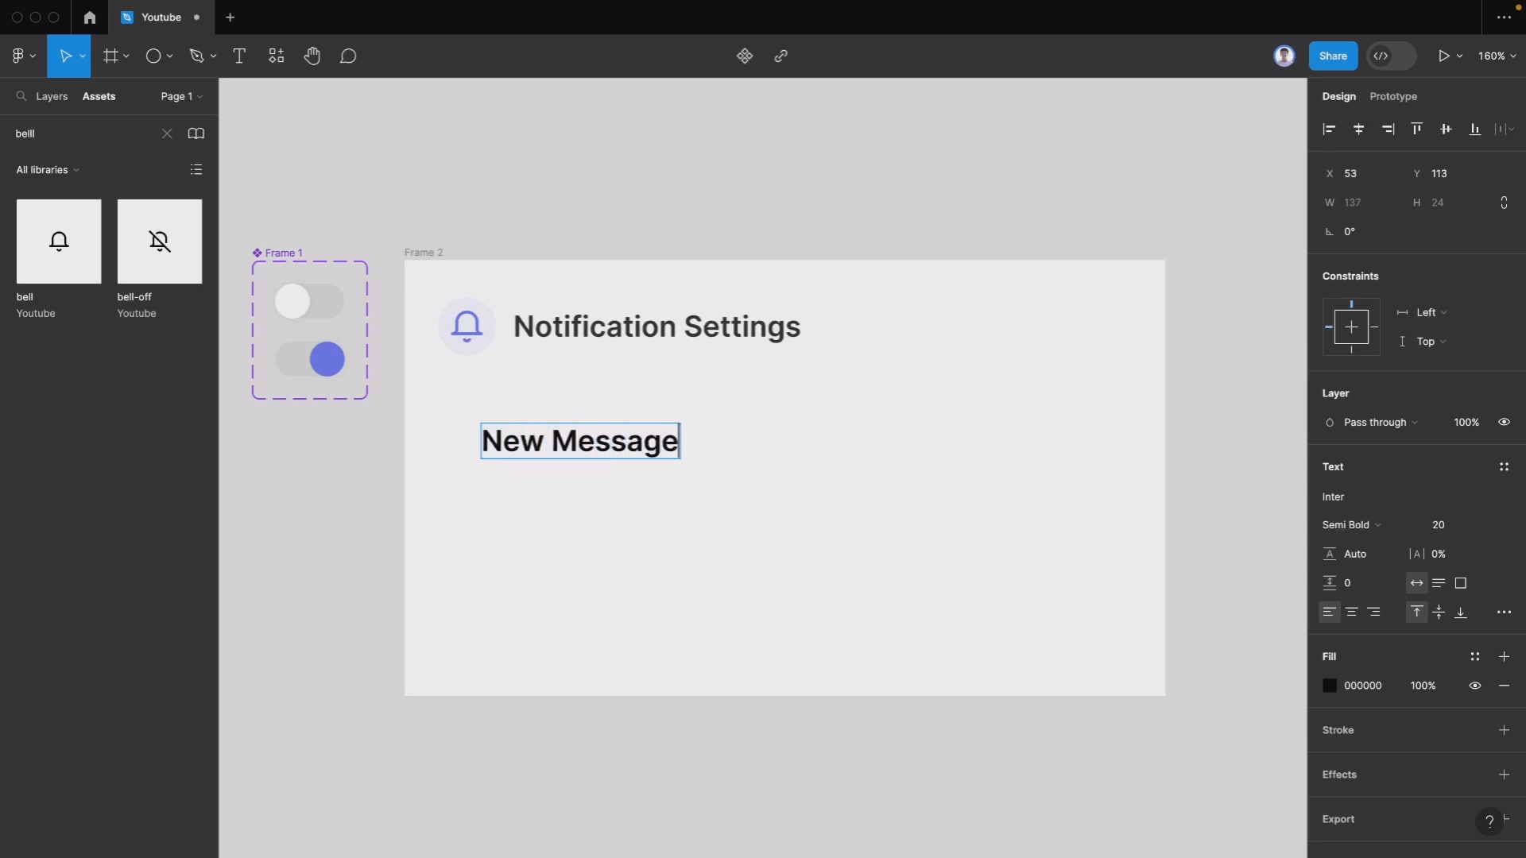
key(Escape)
Step: Shift the New Message text slightly up and left, then style it as Regular weight at size 16
drag(592, 450, 570, 441)
click(1448, 531)
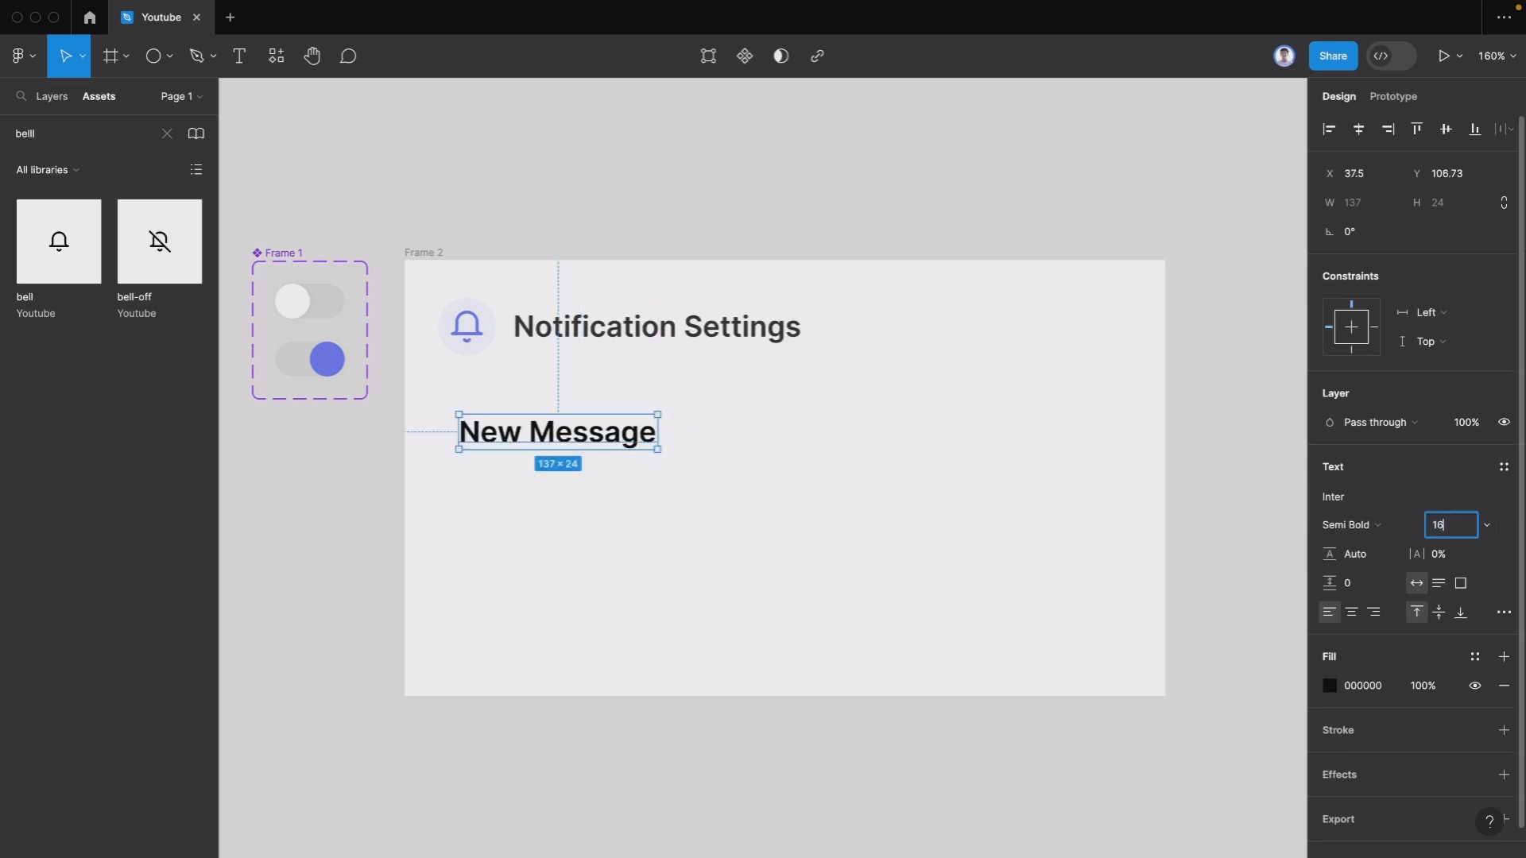
text(16)
key(Return)
click(1364, 532)
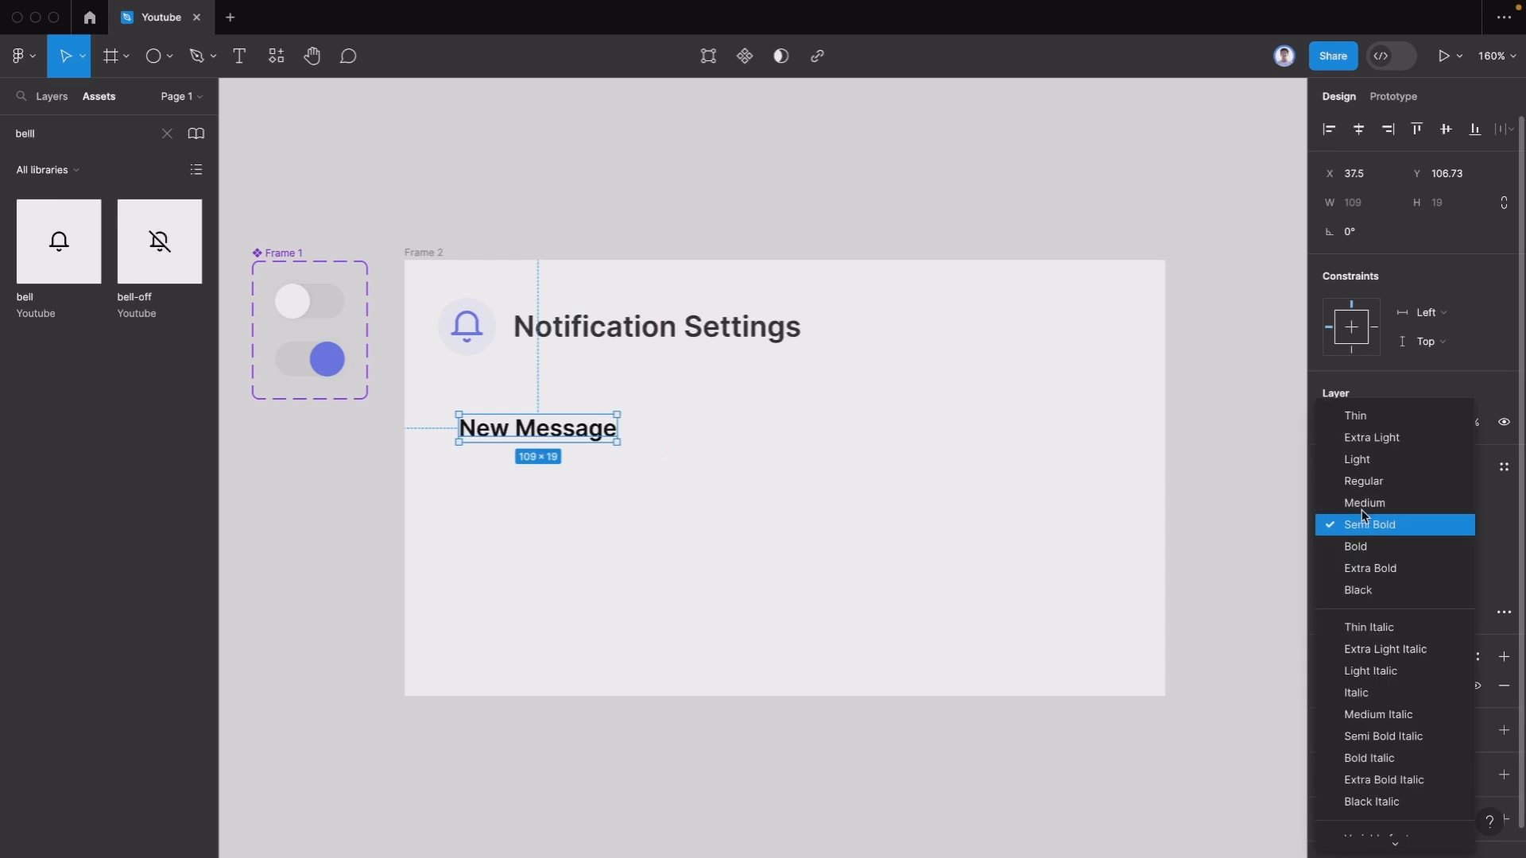
click(1351, 483)
click(650, 496)
scroll(650, 496, left, 3)
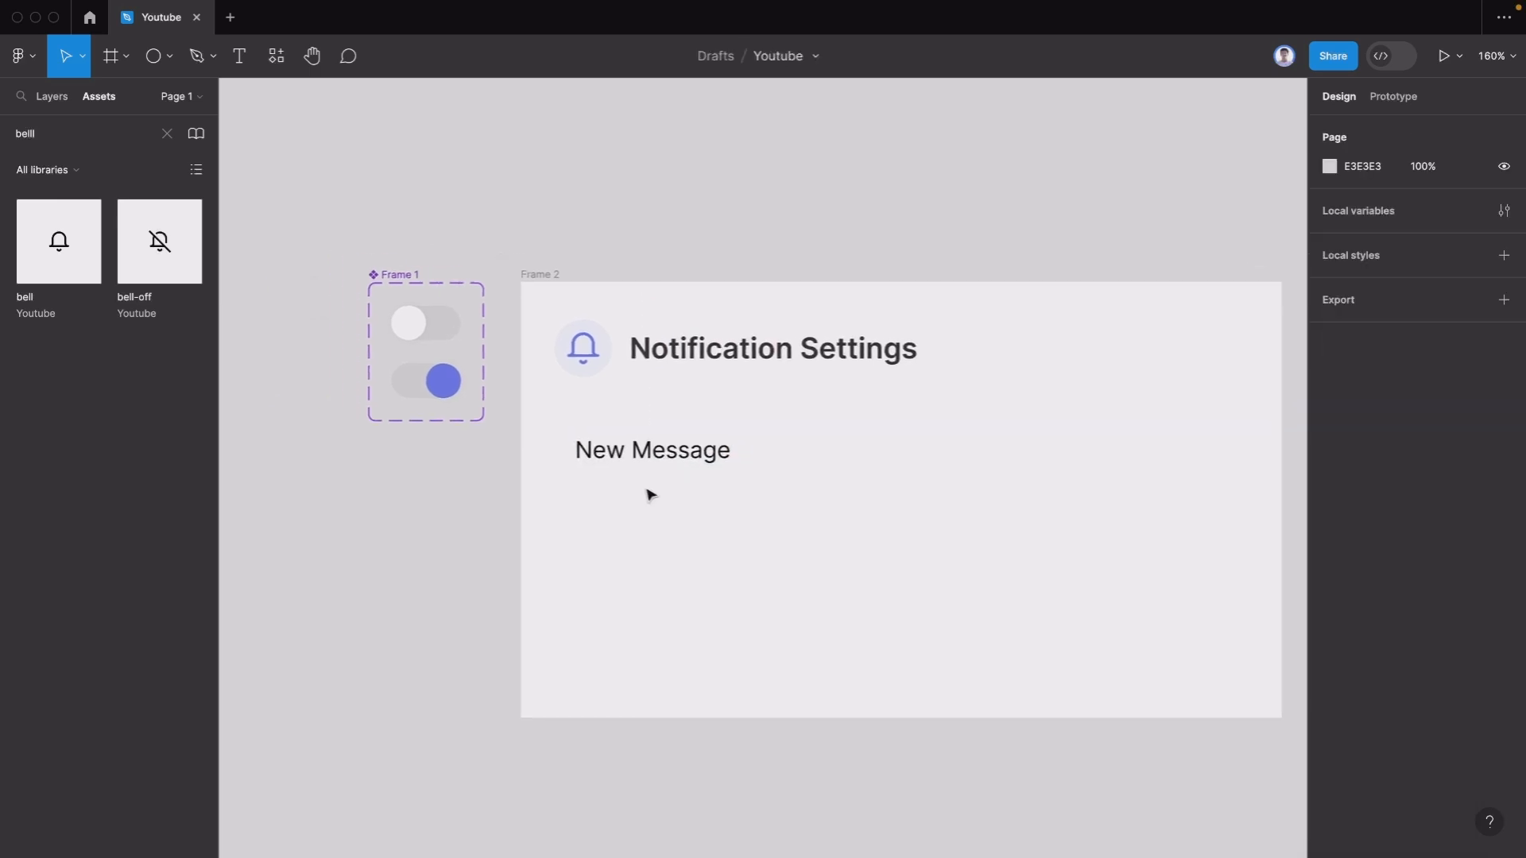
Step: Place a copy of the Off toggle beside New Message and combine both in a horizontal auto layout with Auto spacing
click(420, 330)
drag(422, 330, 829, 457)
click(719, 453)
shift+click(862, 457)
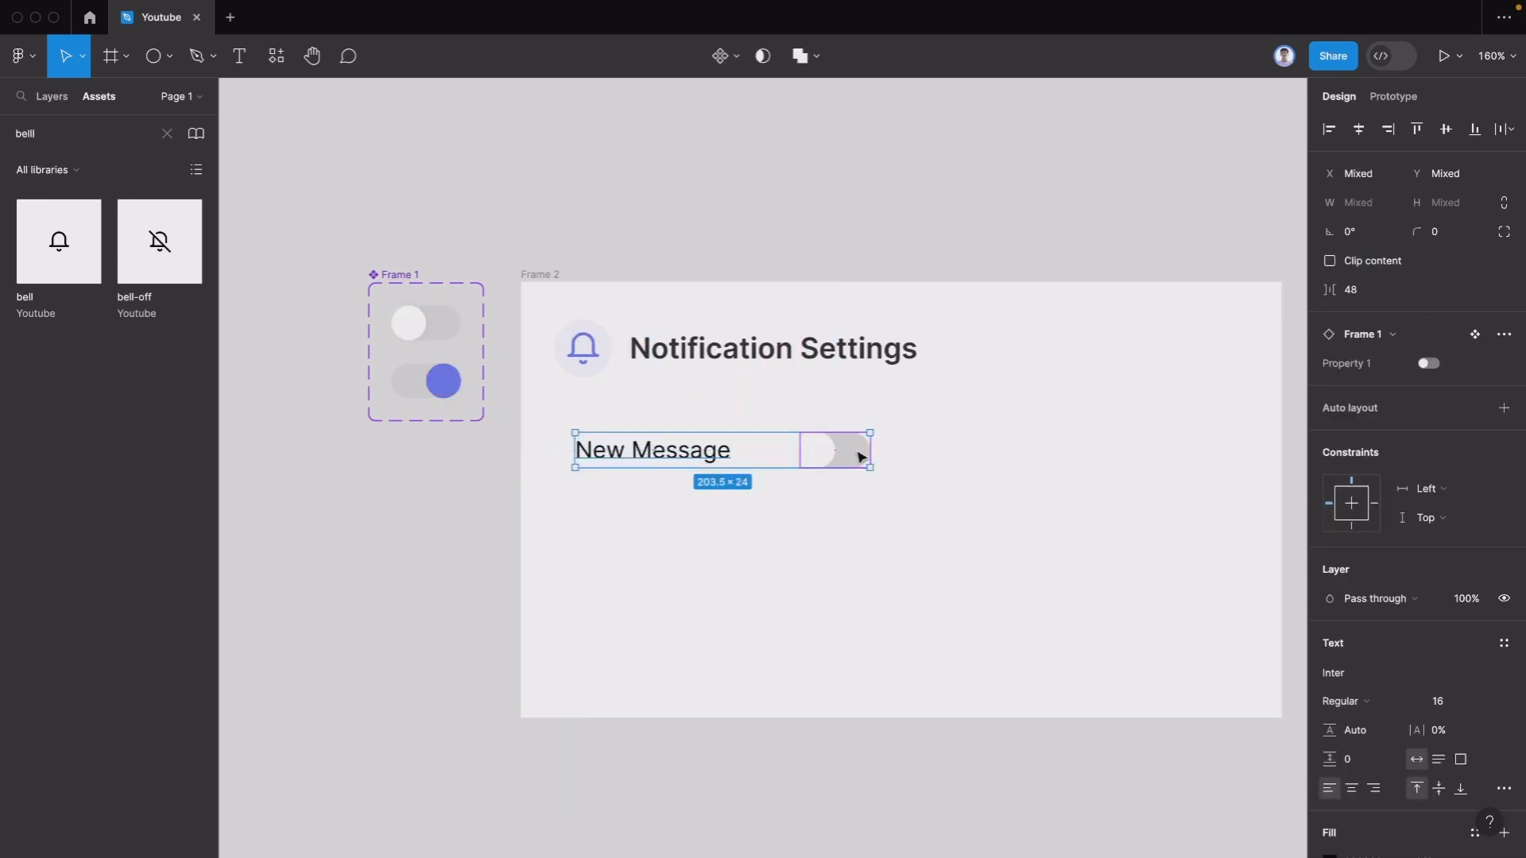
key(shift+a)
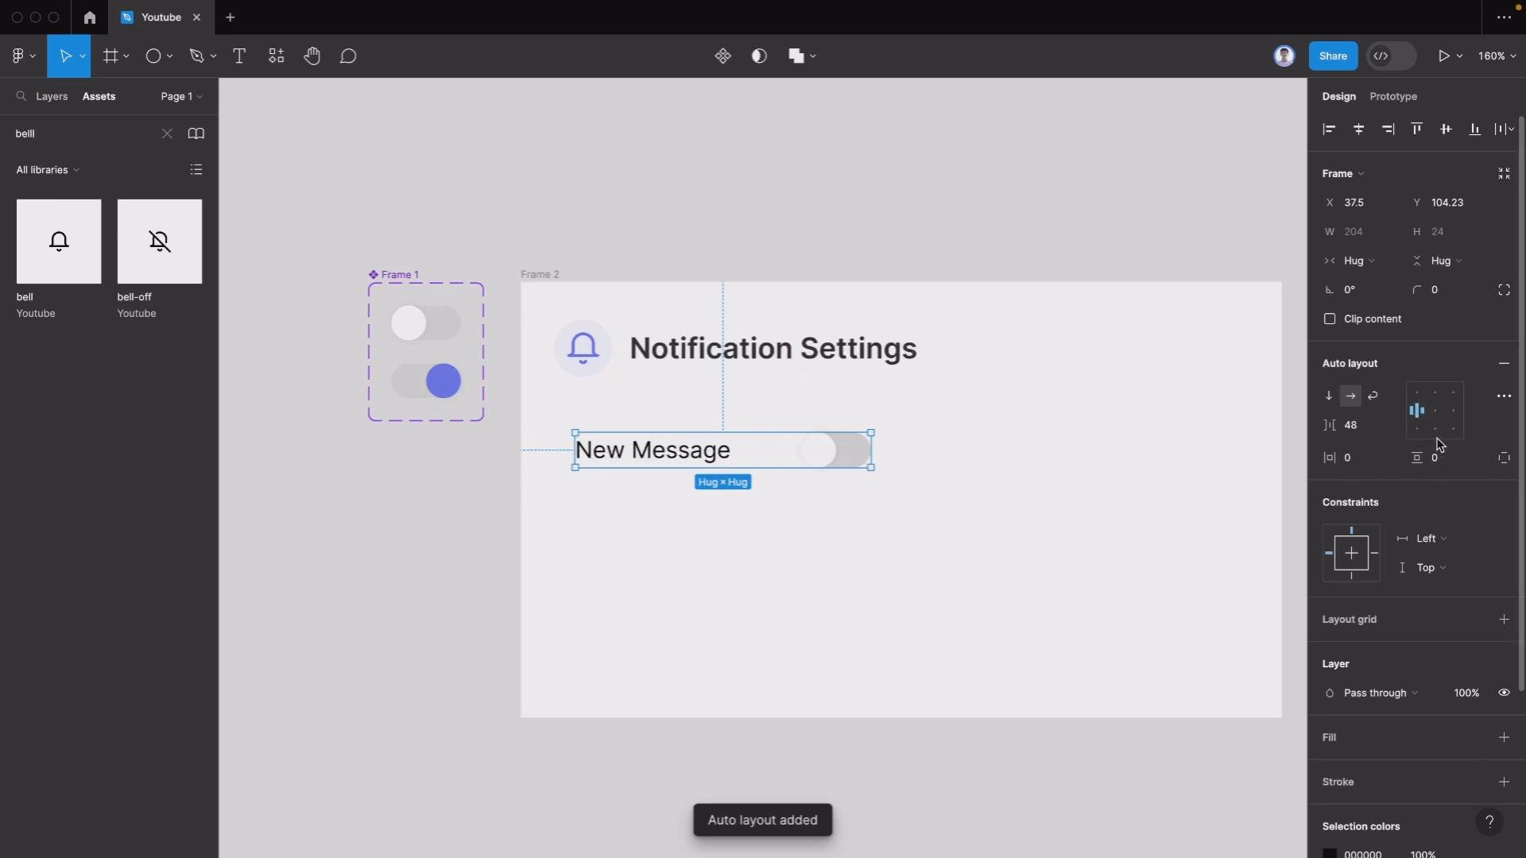
double_click(1435, 410)
click(1206, 507)
Step: Widen the New Message row to 324 and align its left edge with the bell badge
click(688, 454)
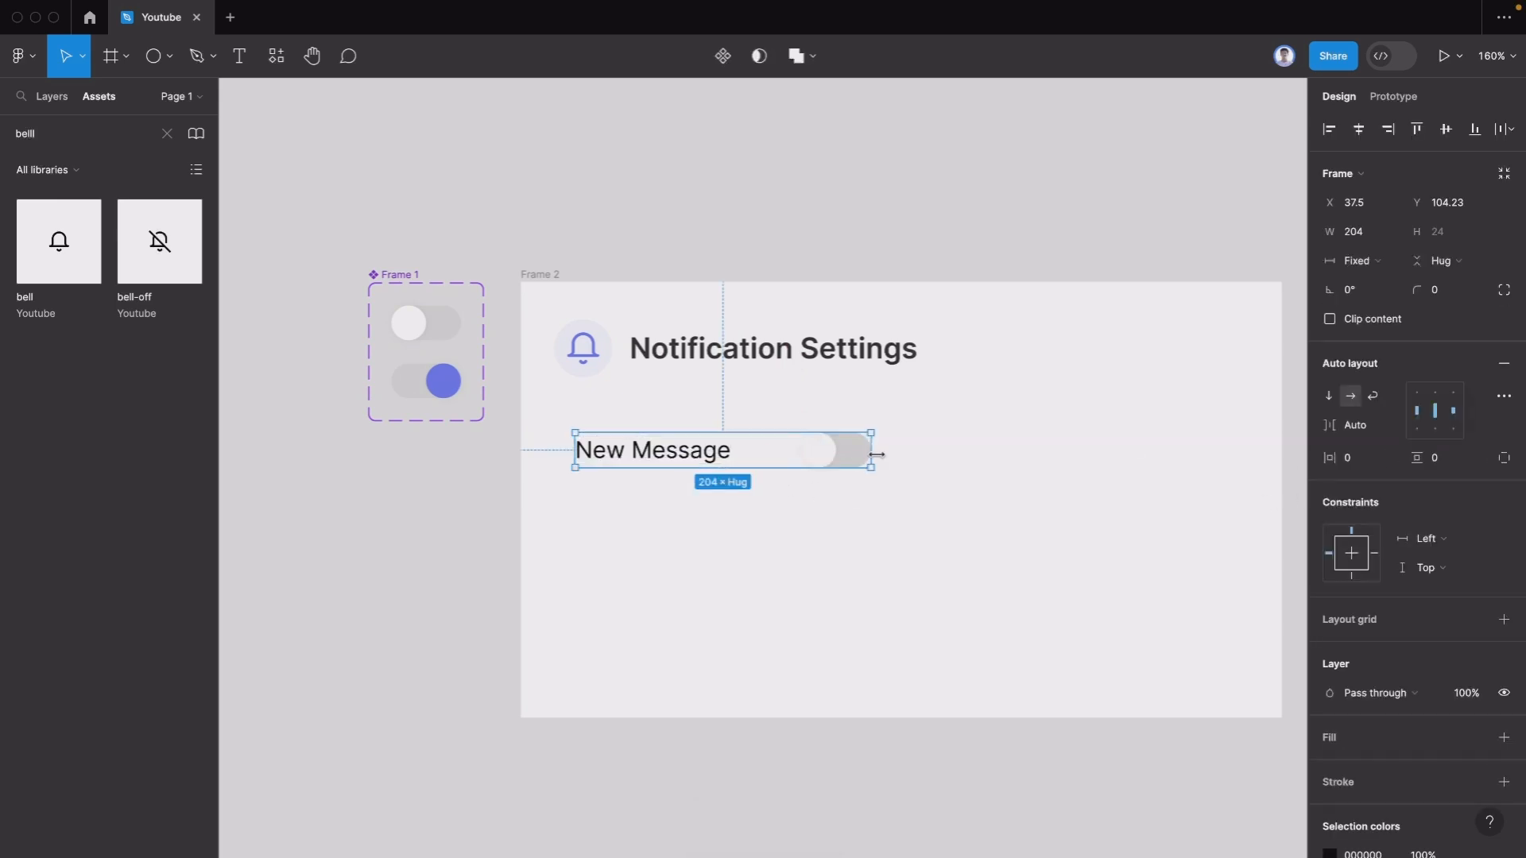
drag(872, 445, 1044, 445)
click(746, 539)
Step: Duplicate the New Message row directly below it and change the copy's label to New Likes
click(640, 450)
drag(617, 453, 599, 500)
double_click(602, 503)
double_click(645, 502)
text(Likes)
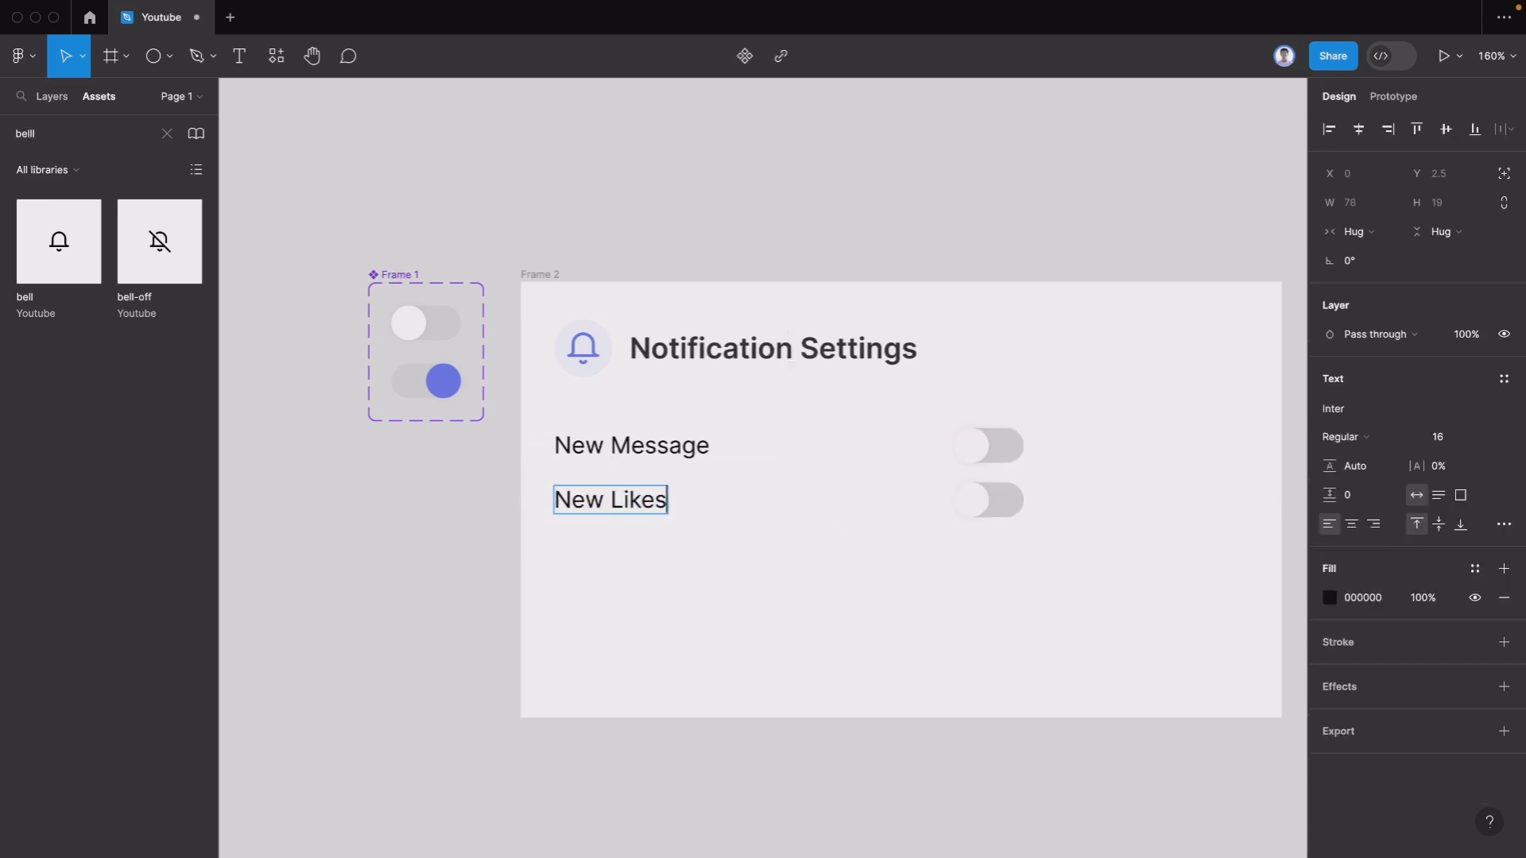
key(Escape)
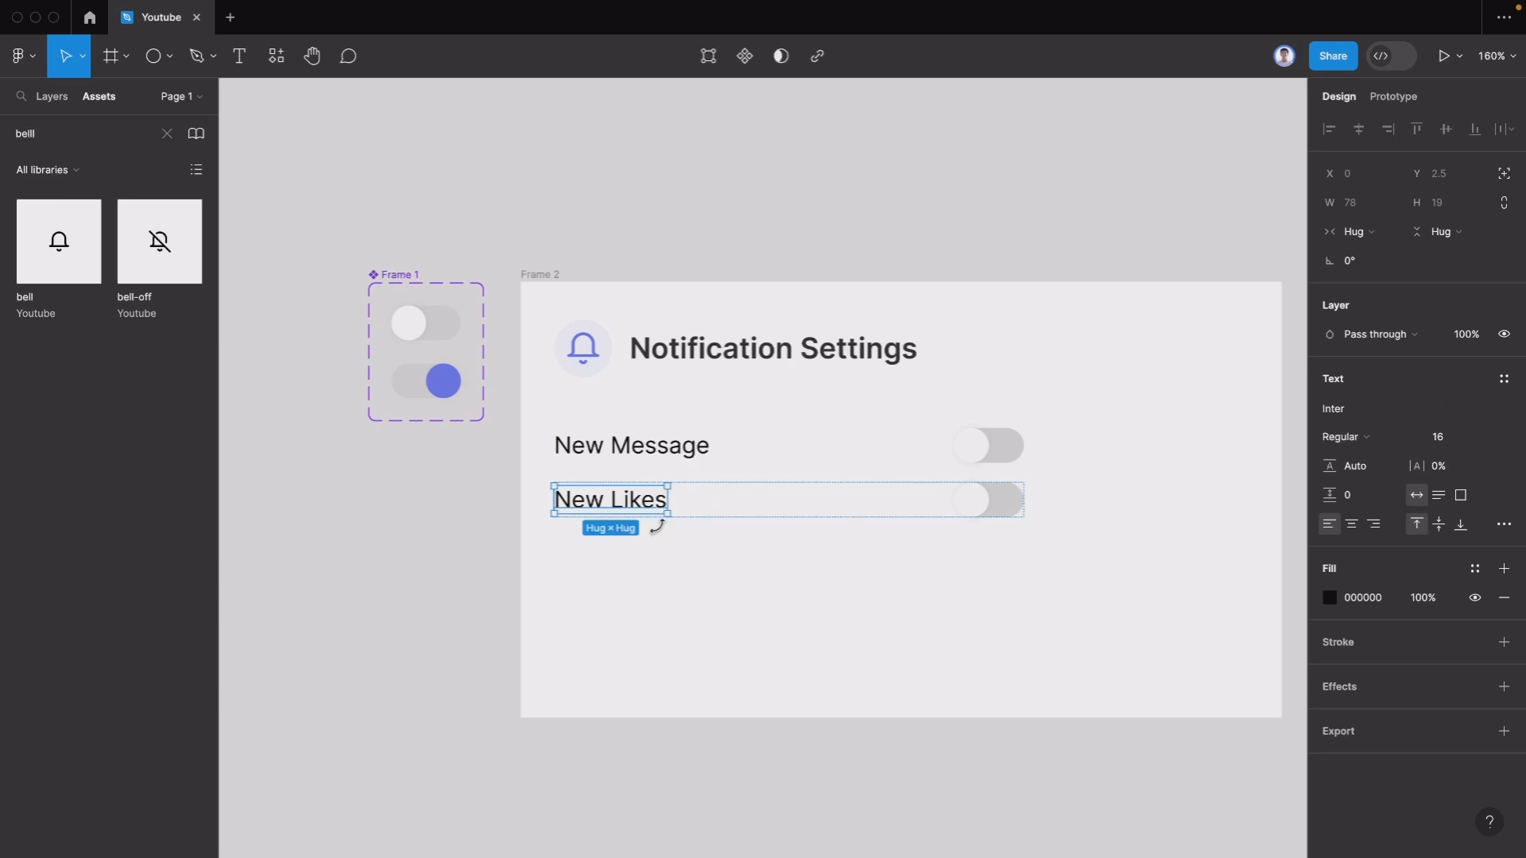
click(654, 565)
Step: Duplicate the New Likes row below it and change the copy's label to Calls & Video Calls
click(613, 515)
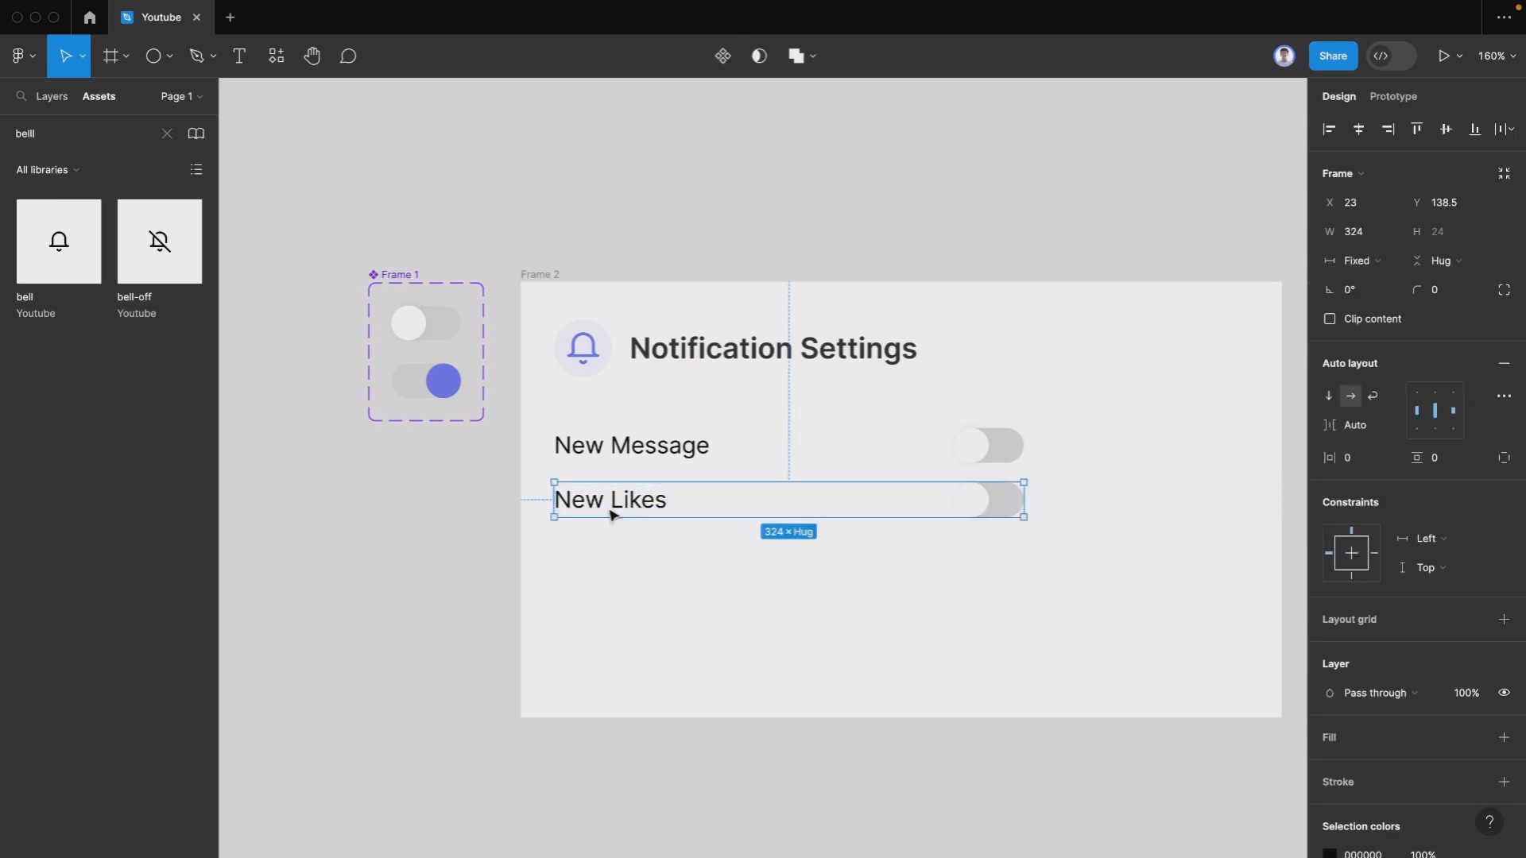
drag(611, 513, 613, 565)
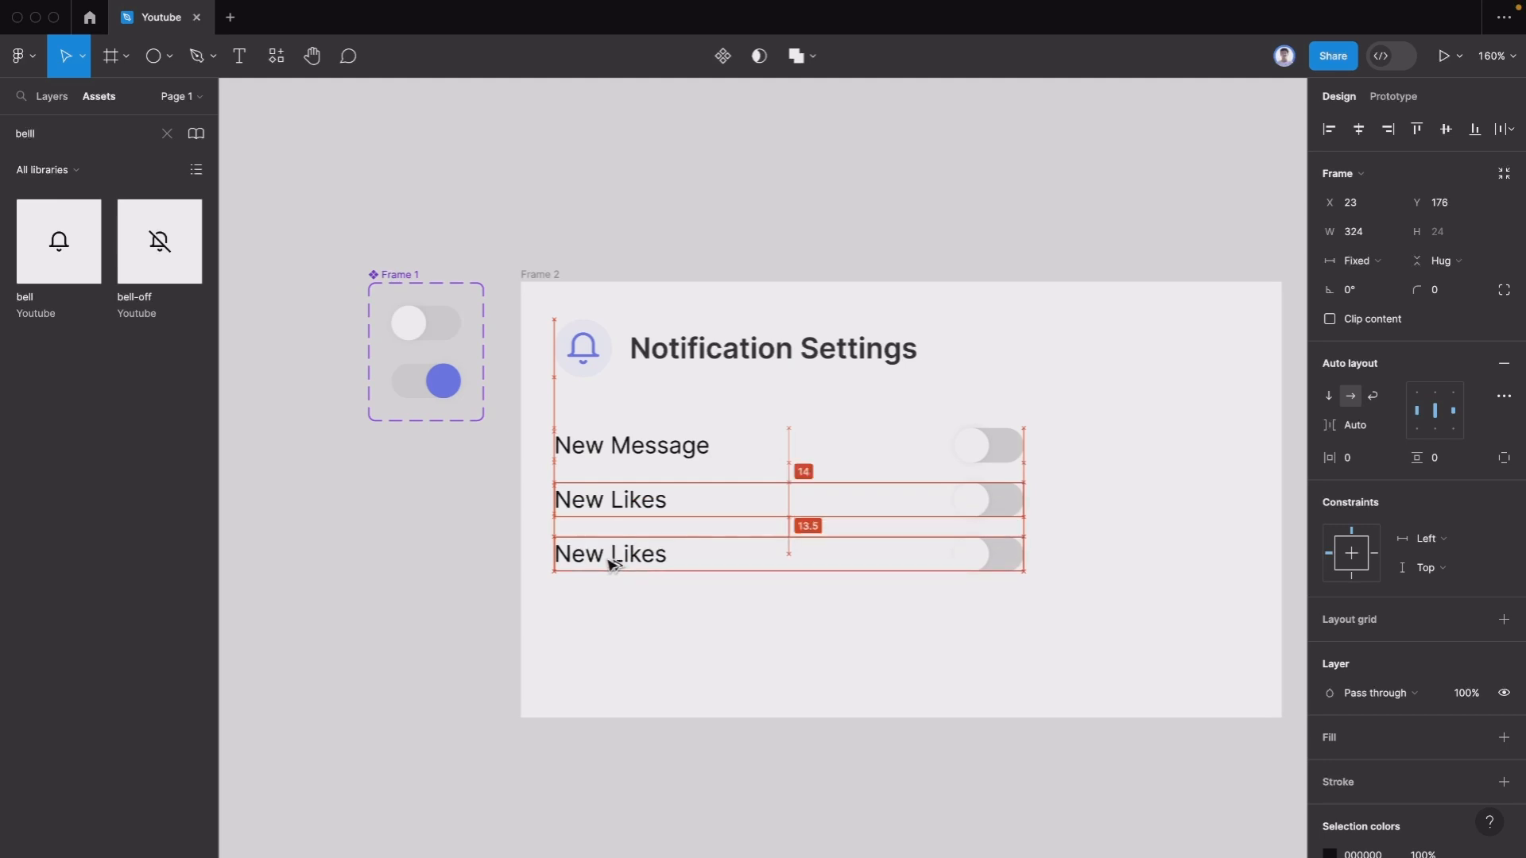
double_click(632, 555)
double_click(632, 554)
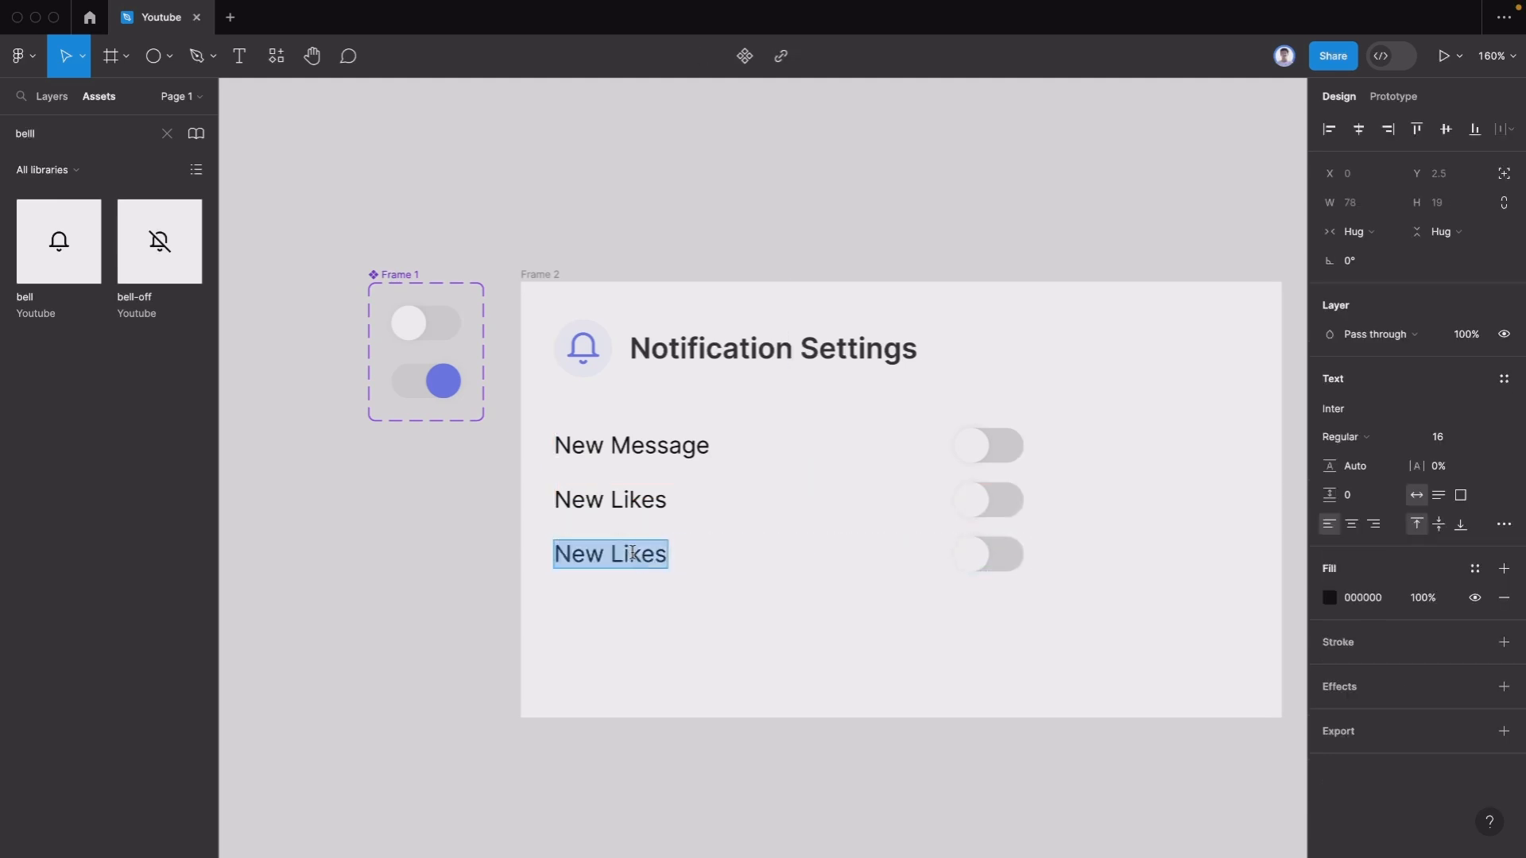
double_click(632, 555)
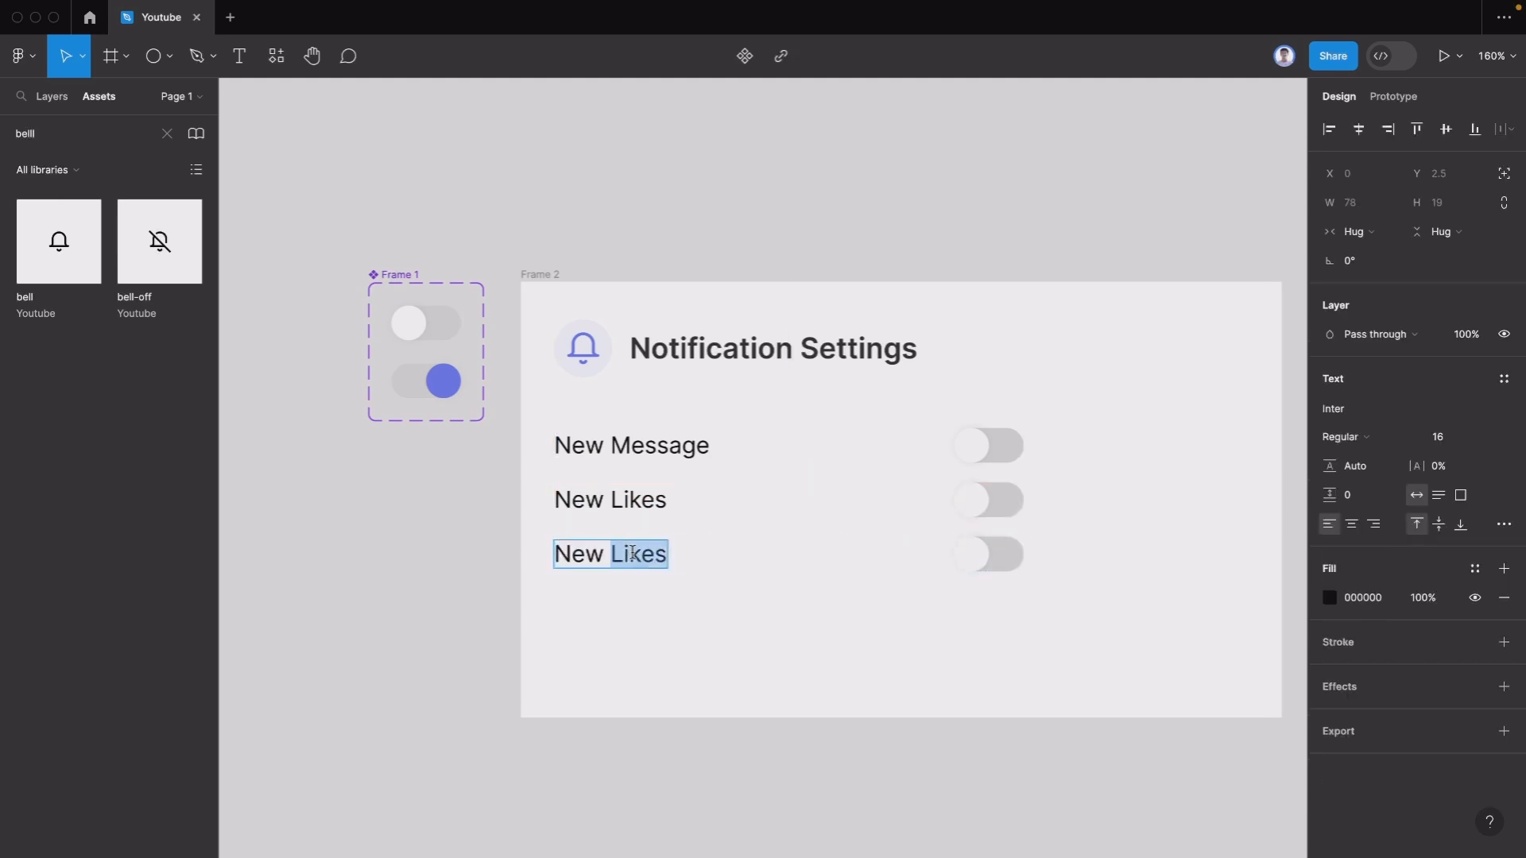
triple_click(632, 554)
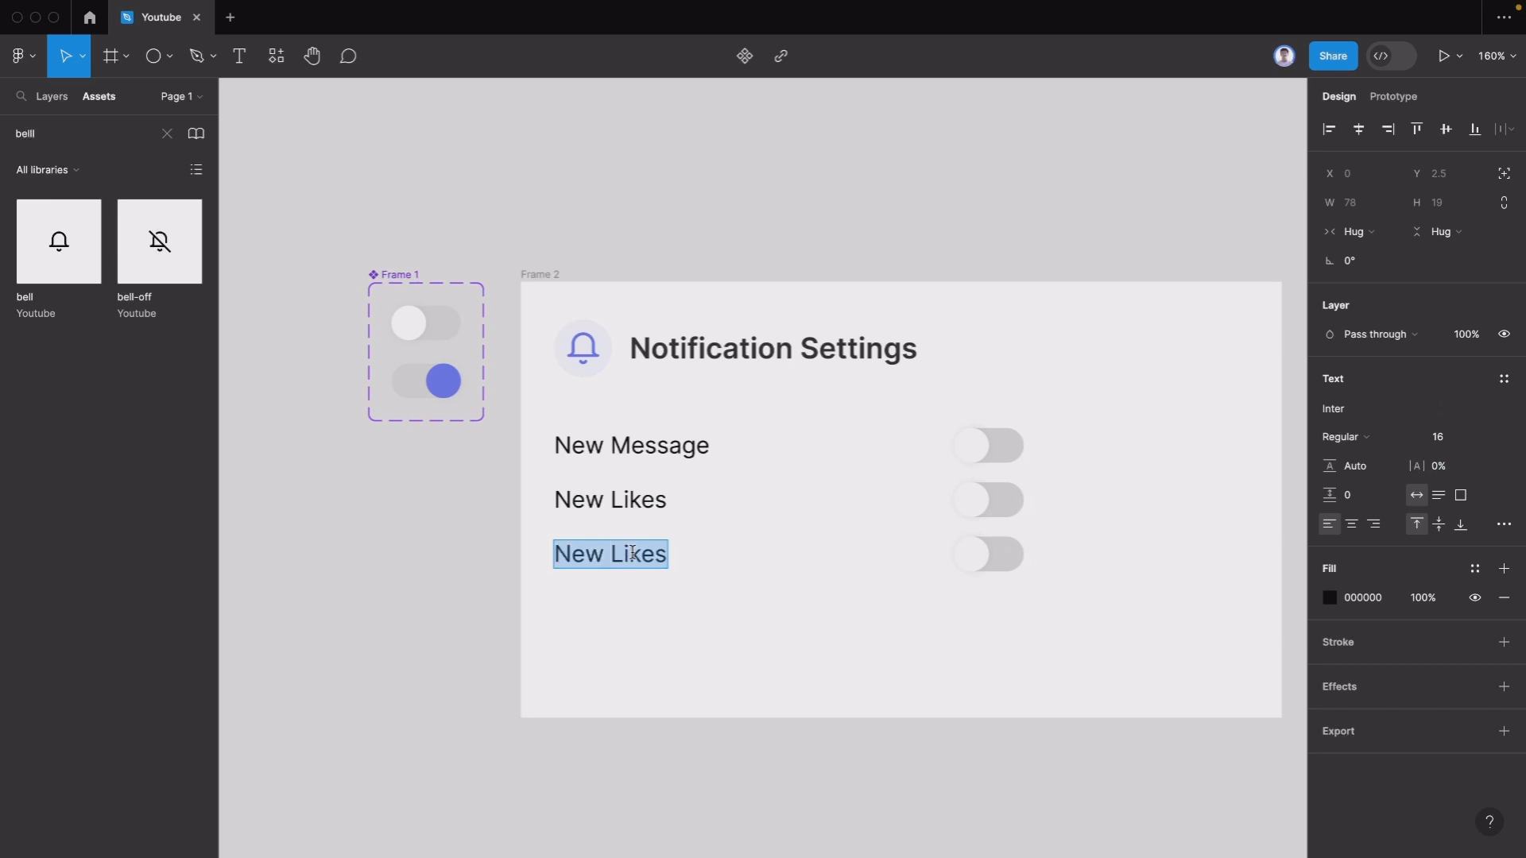
text(Call)
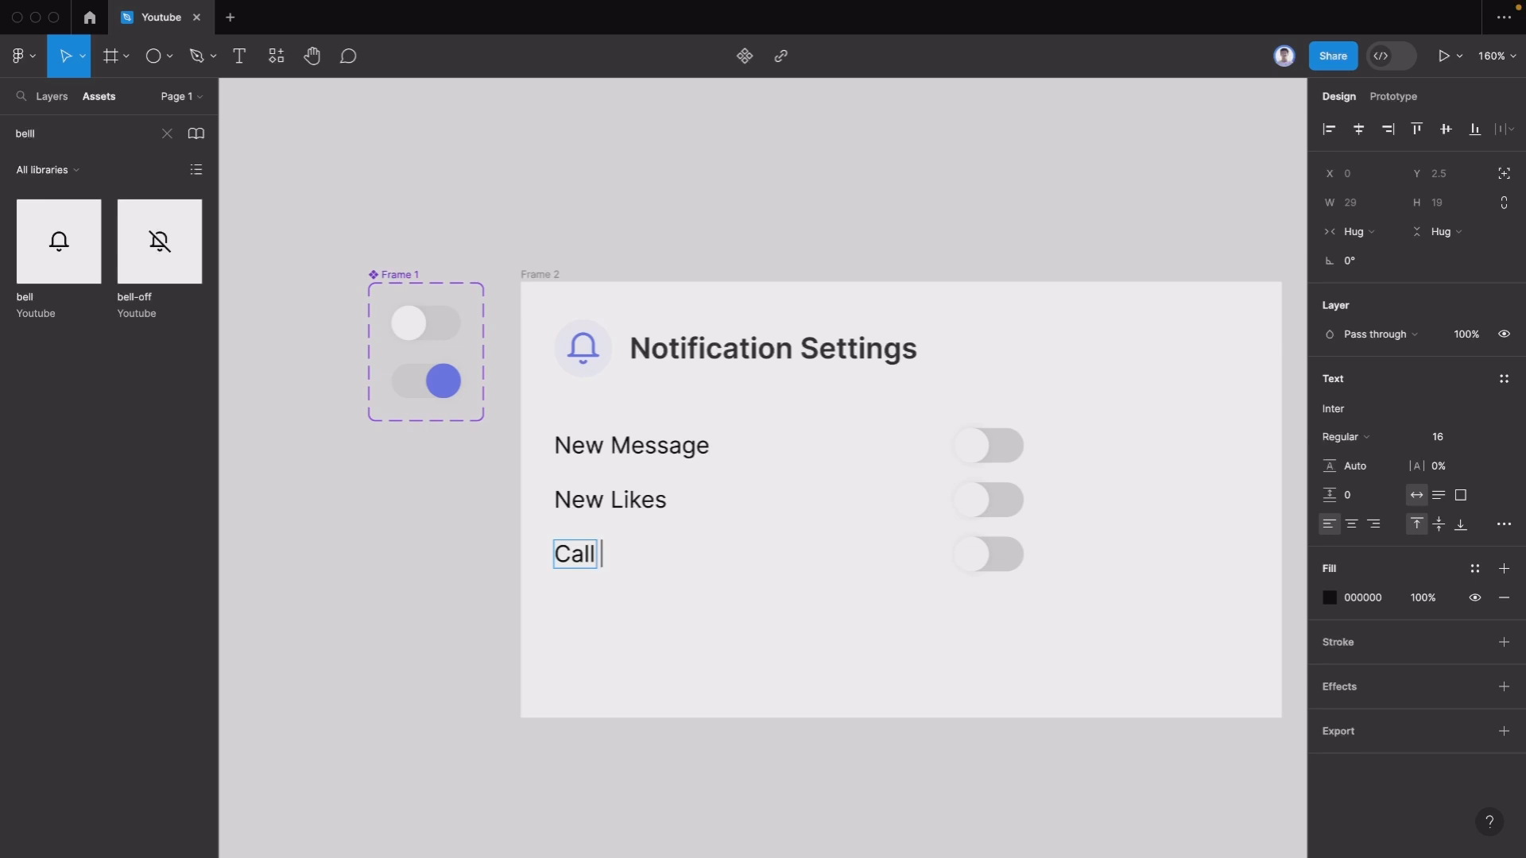
text(s & Video)
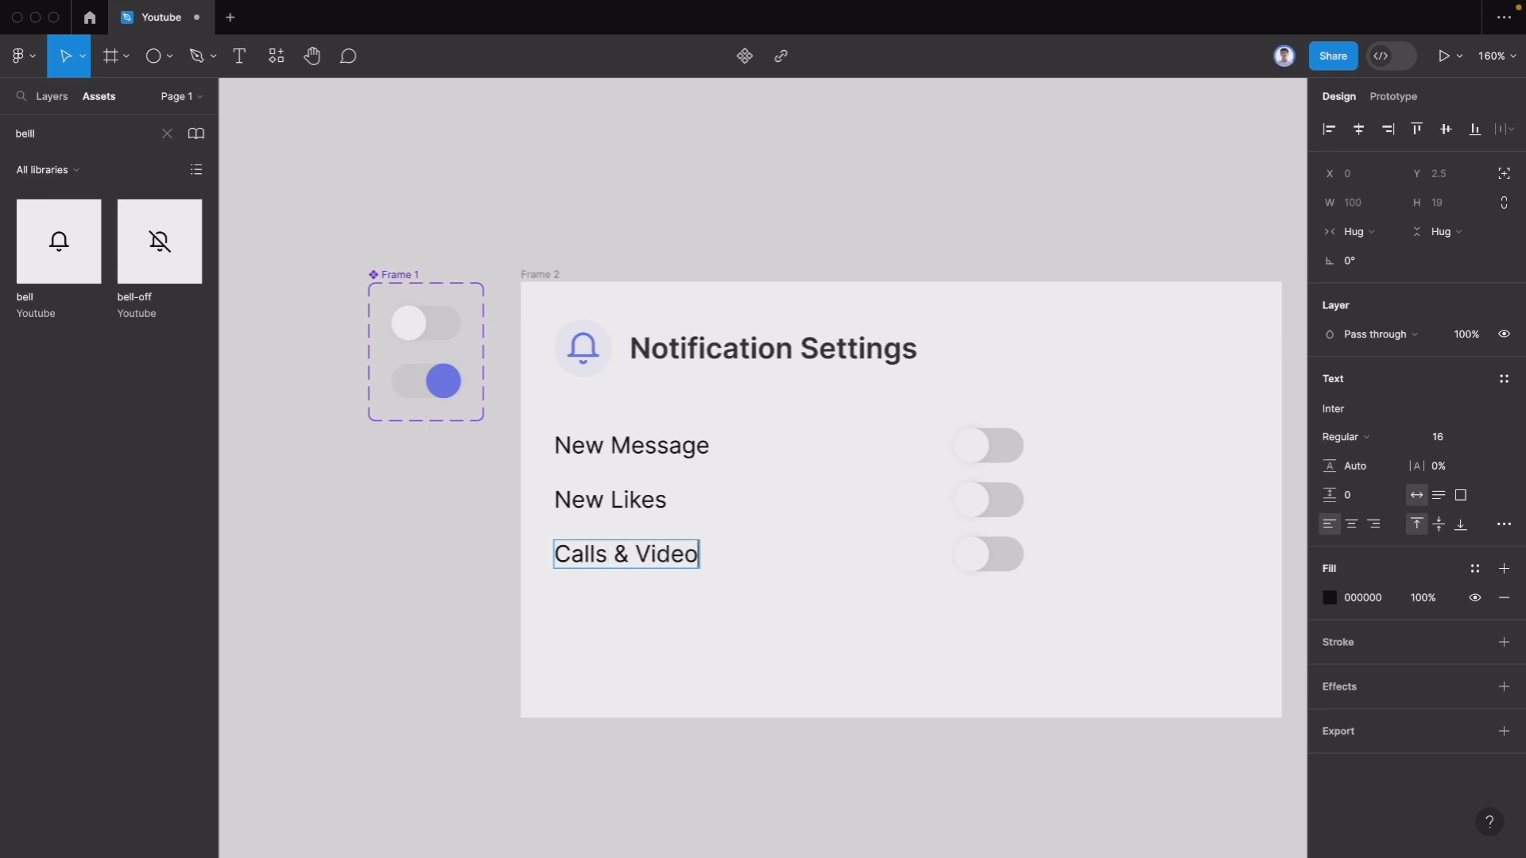
text( Calls)
key(Escape)
key(Escape)
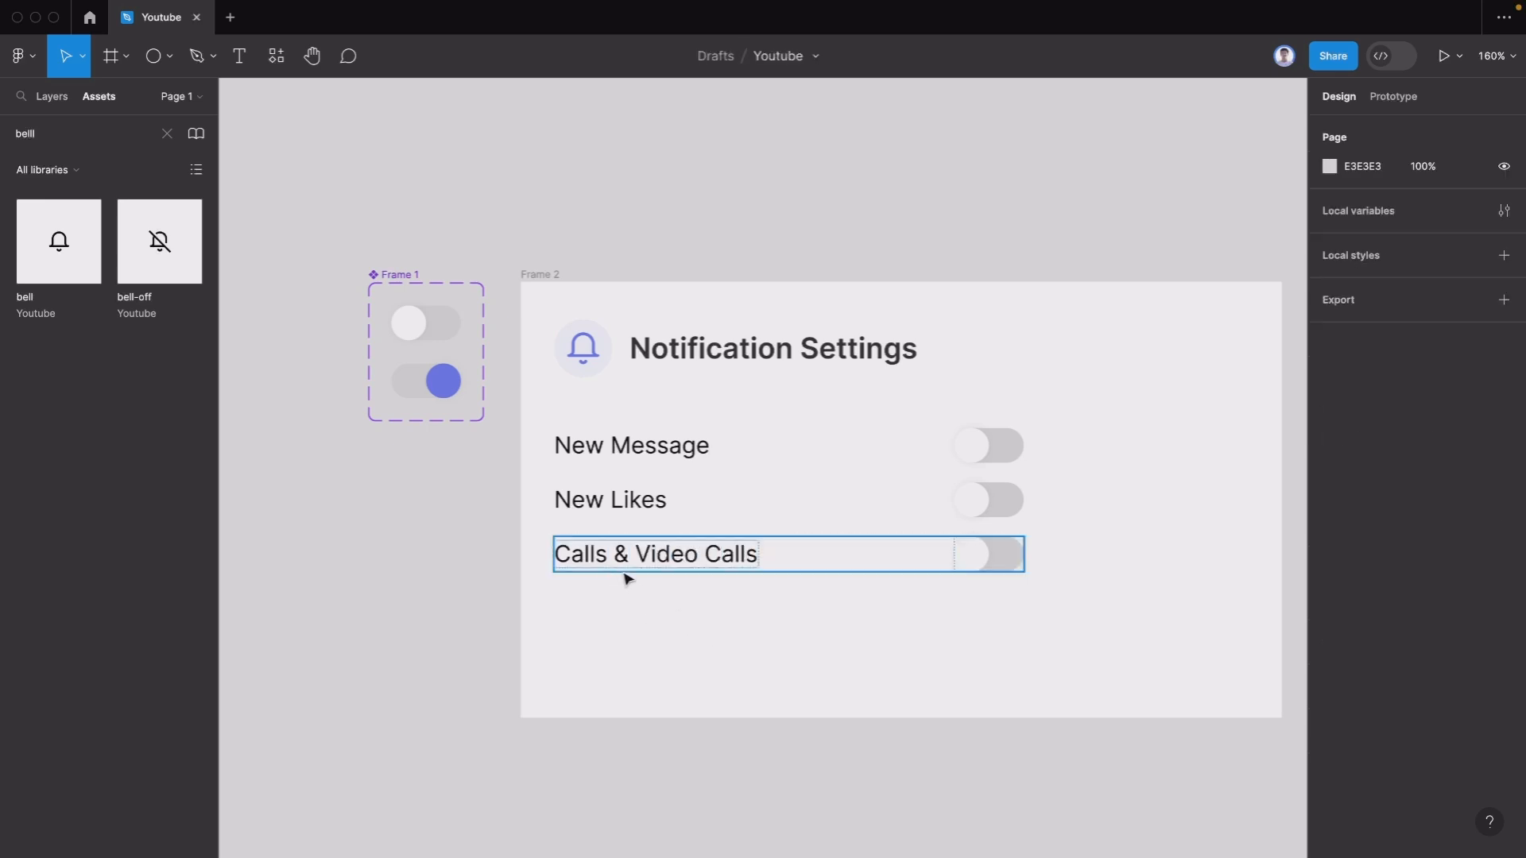
Step: Duplicate the Calls & Video Calls row below it and change the copy's label to Promotional
click(584, 563)
drag(584, 563, 584, 618)
double_click(588, 614)
key(Return)
text(Promotional)
key(Escape)
key(Escape)
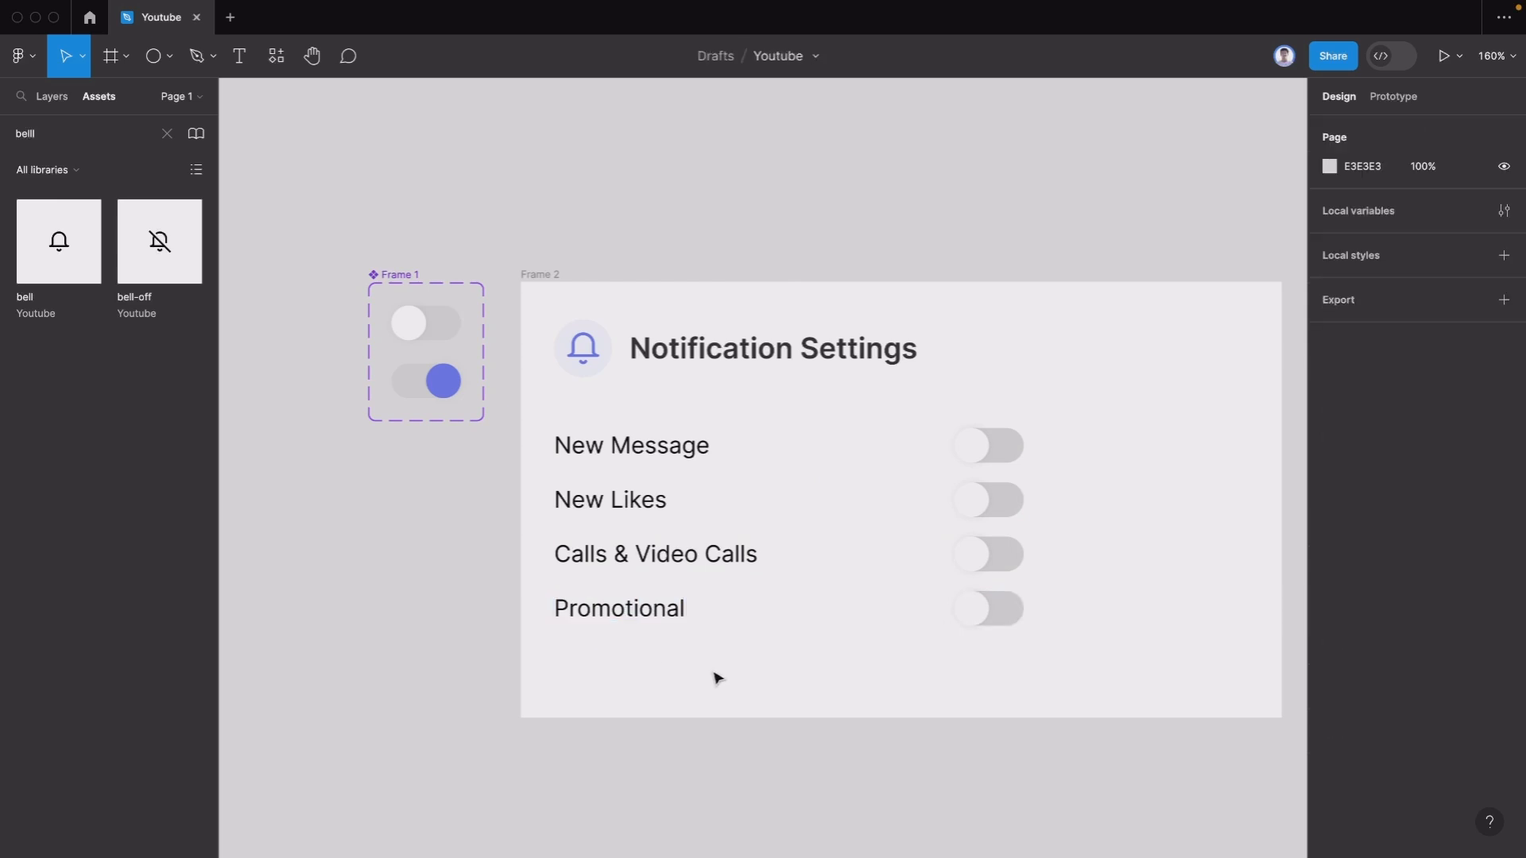
Step: Wrap the four toggle rows, from New Message to Promotional, together in a frame
scroll(718, 678, right, 2)
click(579, 420)
shift+click(573, 469)
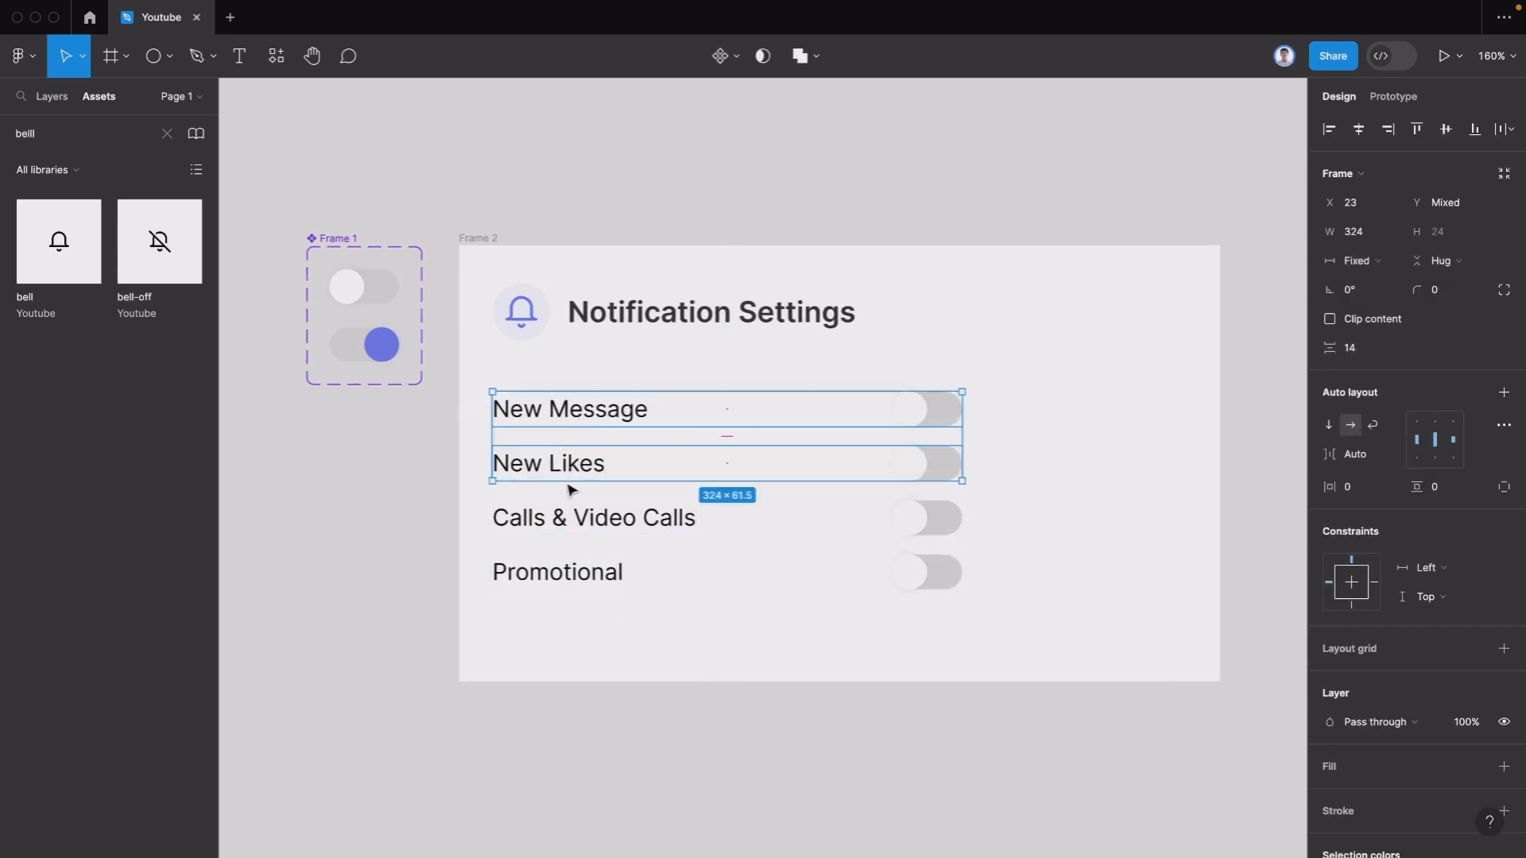
shift+click(562, 524)
shift+click(558, 584)
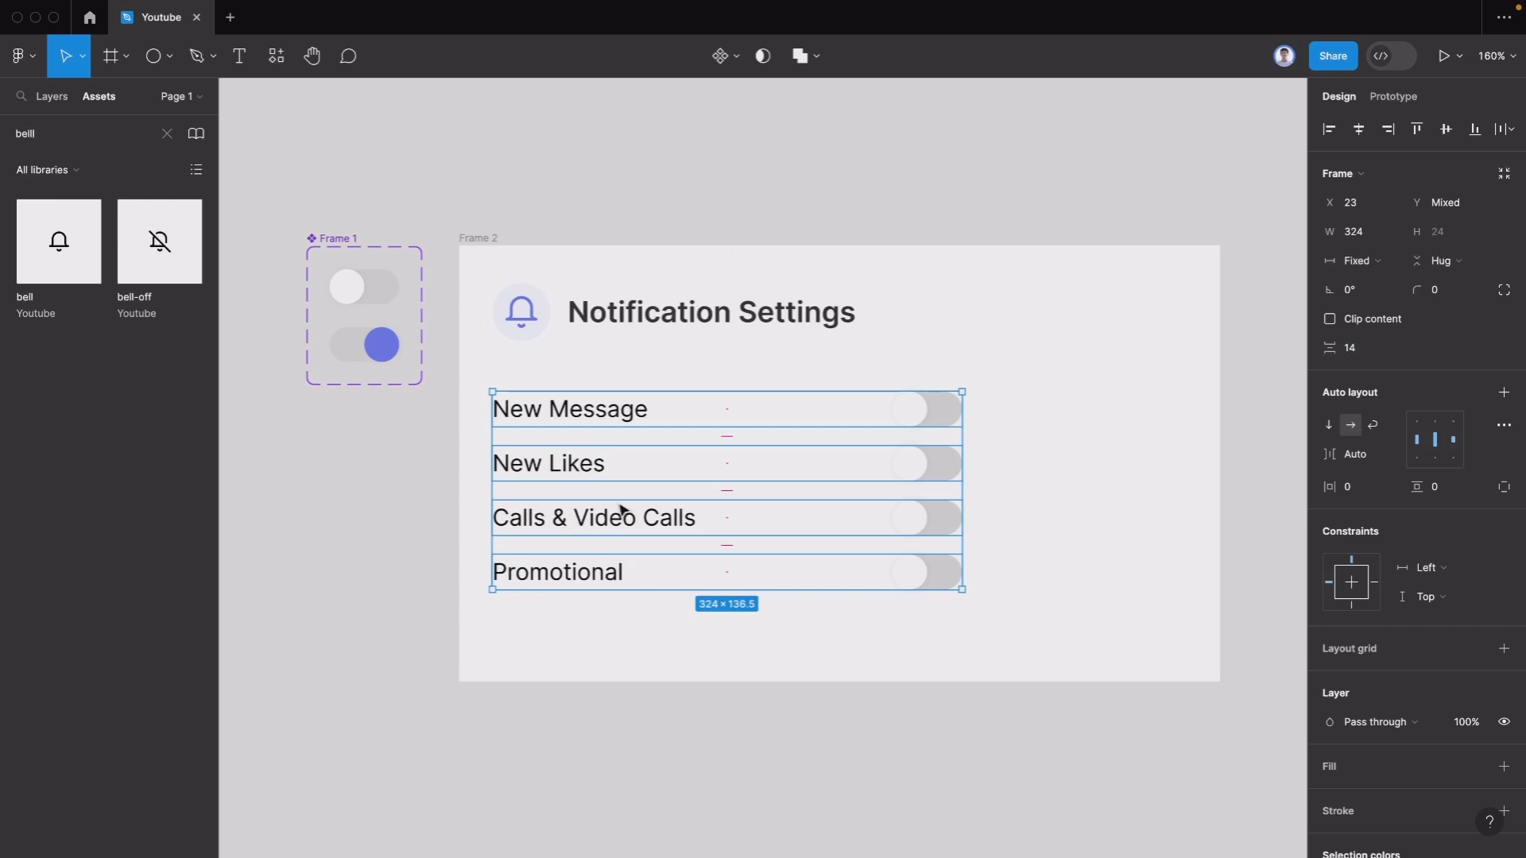
right_click(645, 464)
click(714, 526)
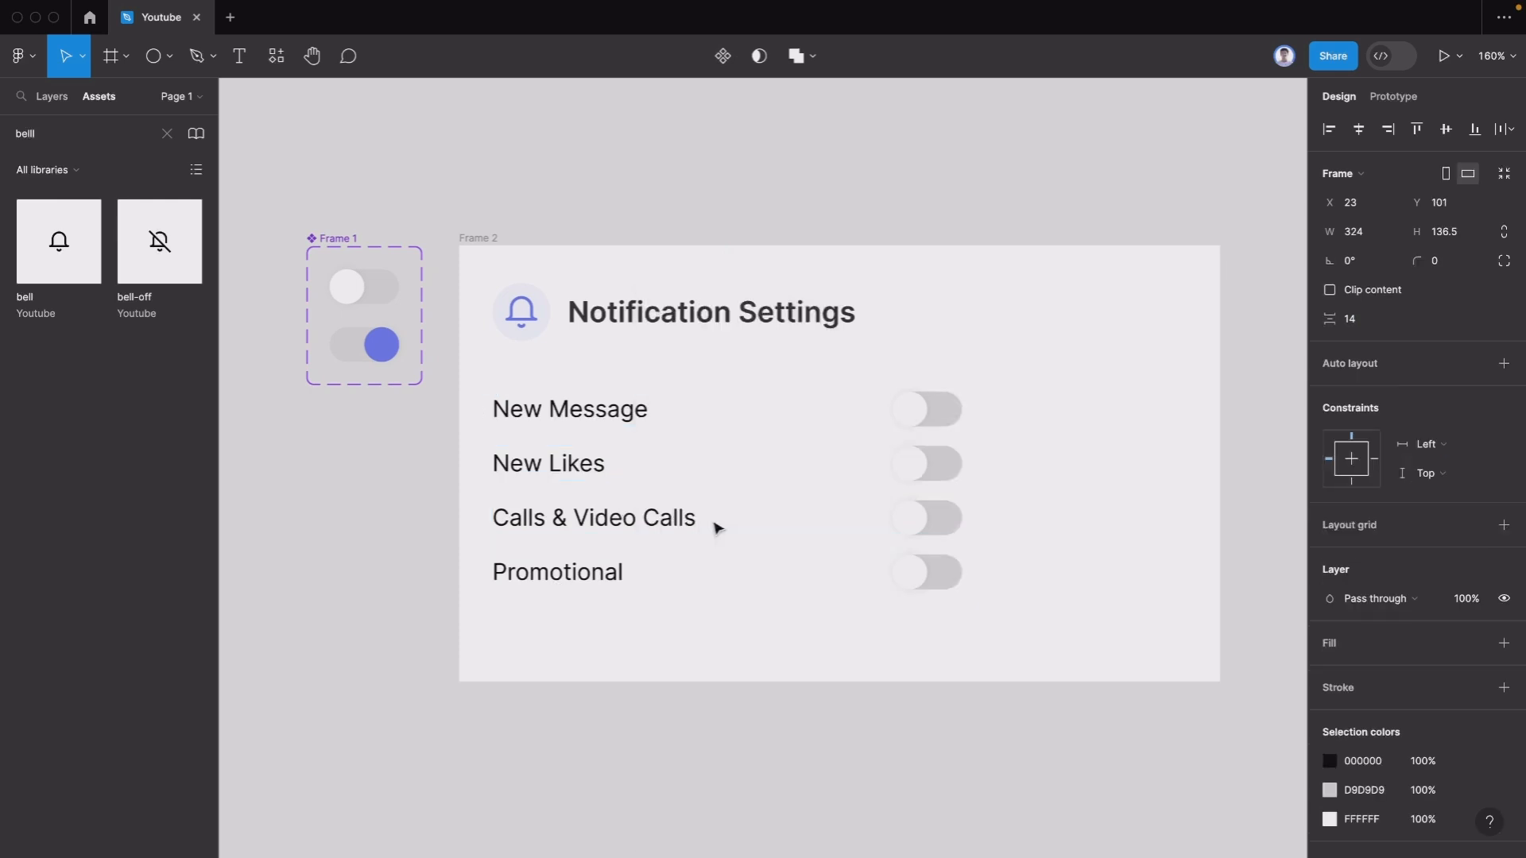
Step: Apply a vertical auto layout with 16 spacing to the frame holding the four toggle rows
click(1504, 364)
click(1356, 428)
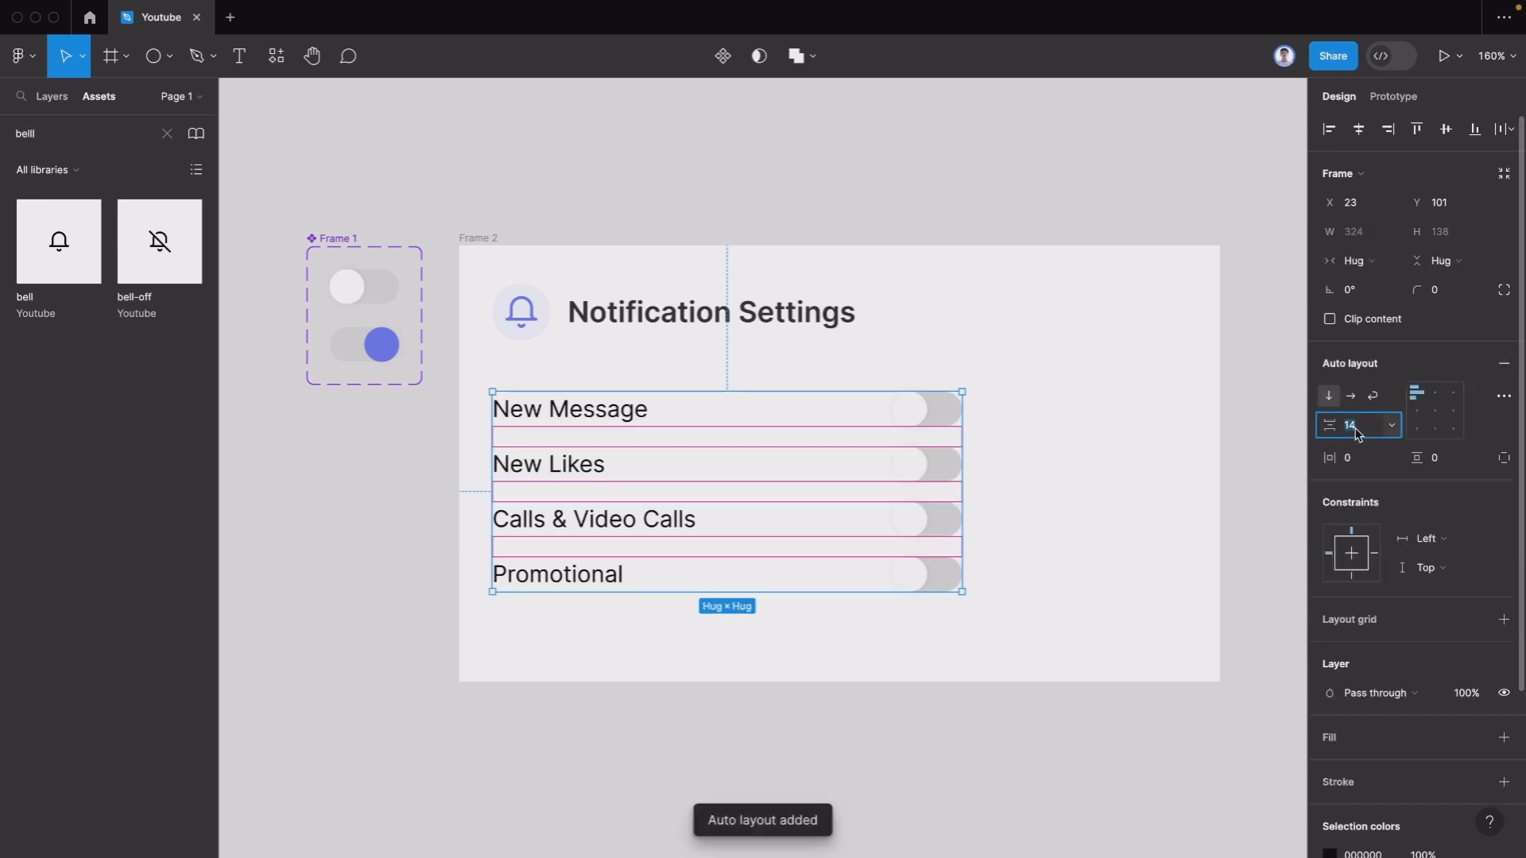
click(1097, 469)
scroll(1101, 472, down, 2)
scroll(1101, 472, down, 2)
Step: Increase the vertical spacing between the toggle rows to 20
click(811, 487)
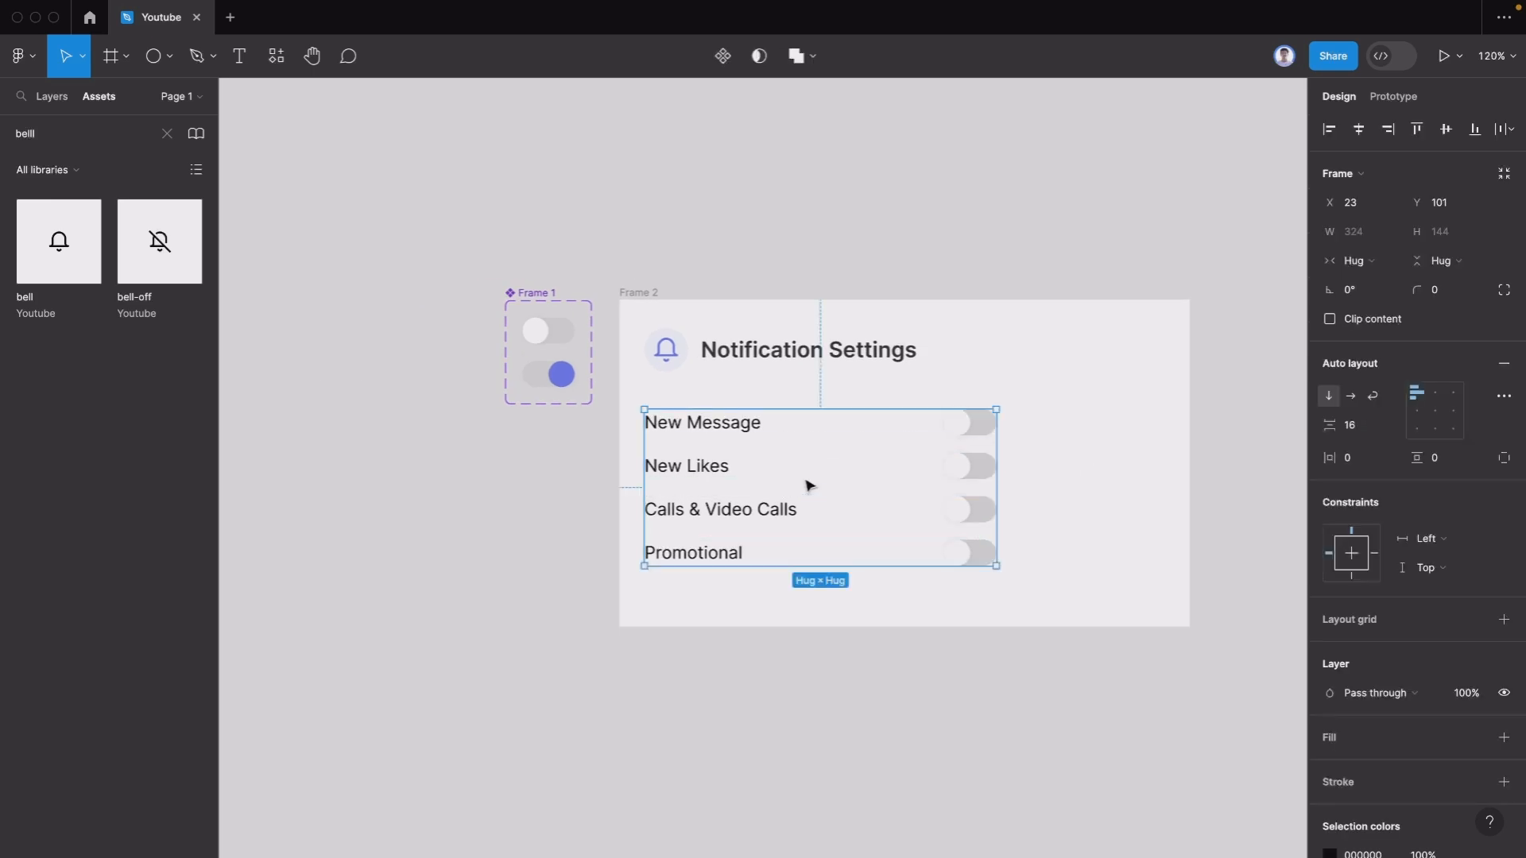
click(1367, 431)
text(20)
key(Return)
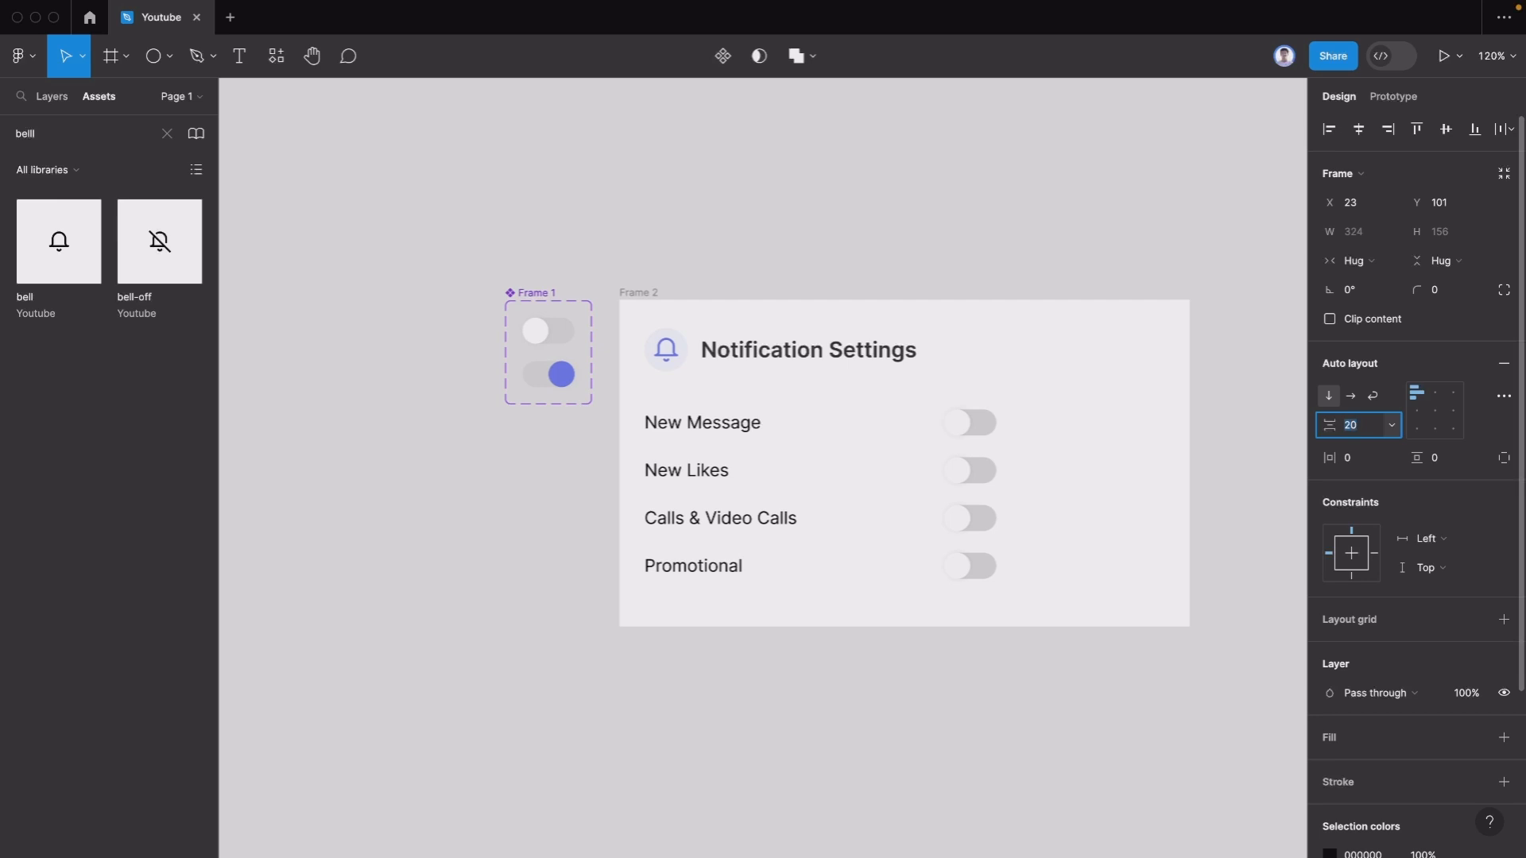
click(1122, 503)
Step: Apply a vertical auto layout to Frame 2 so it hugs the heading and the toggle rows
scroll(1121, 505, right, 3)
click(506, 294)
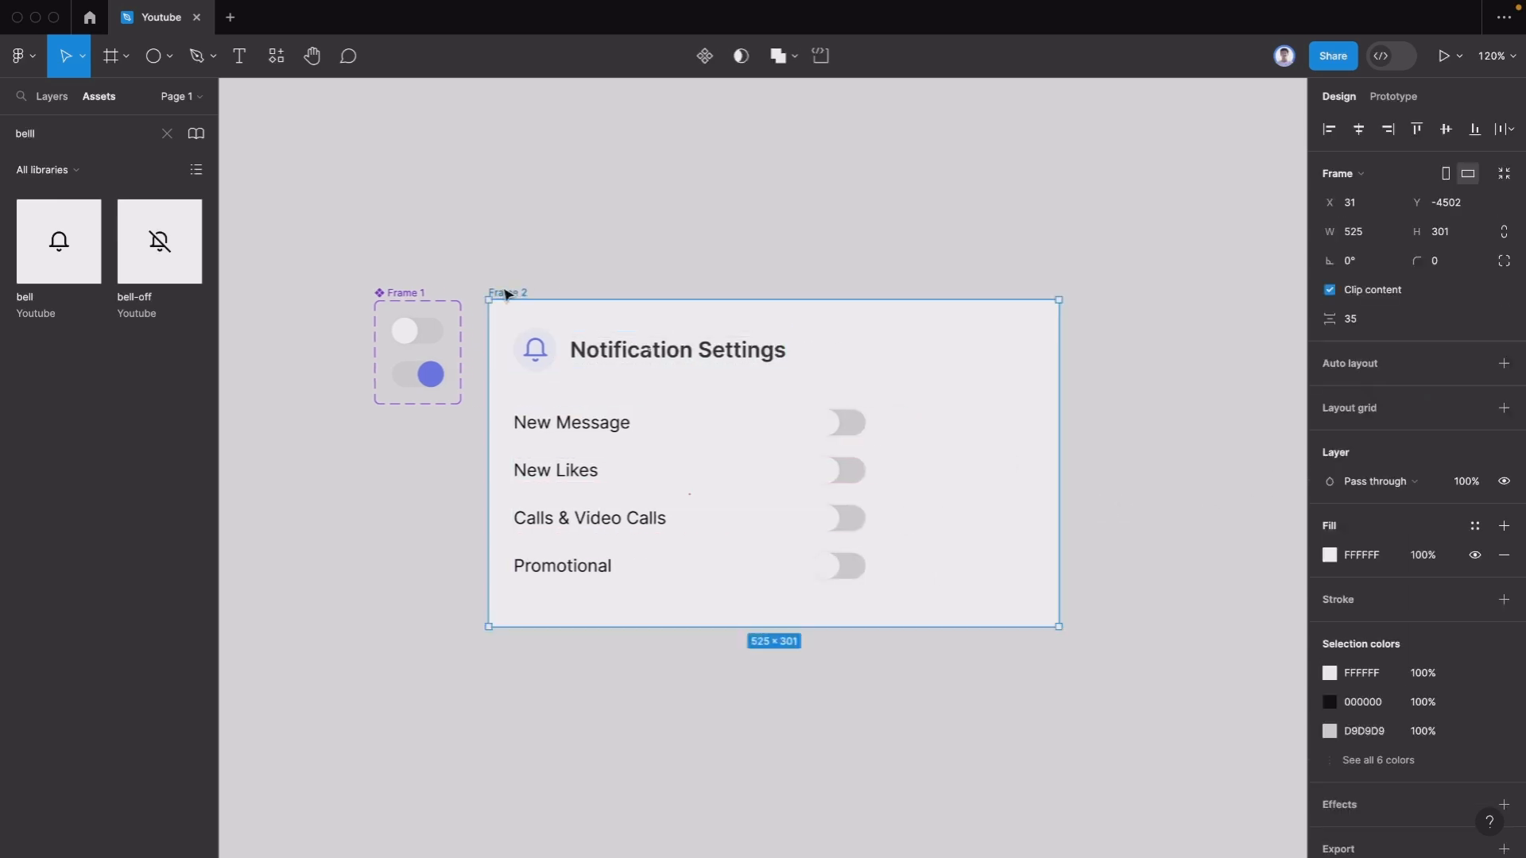
click(1504, 364)
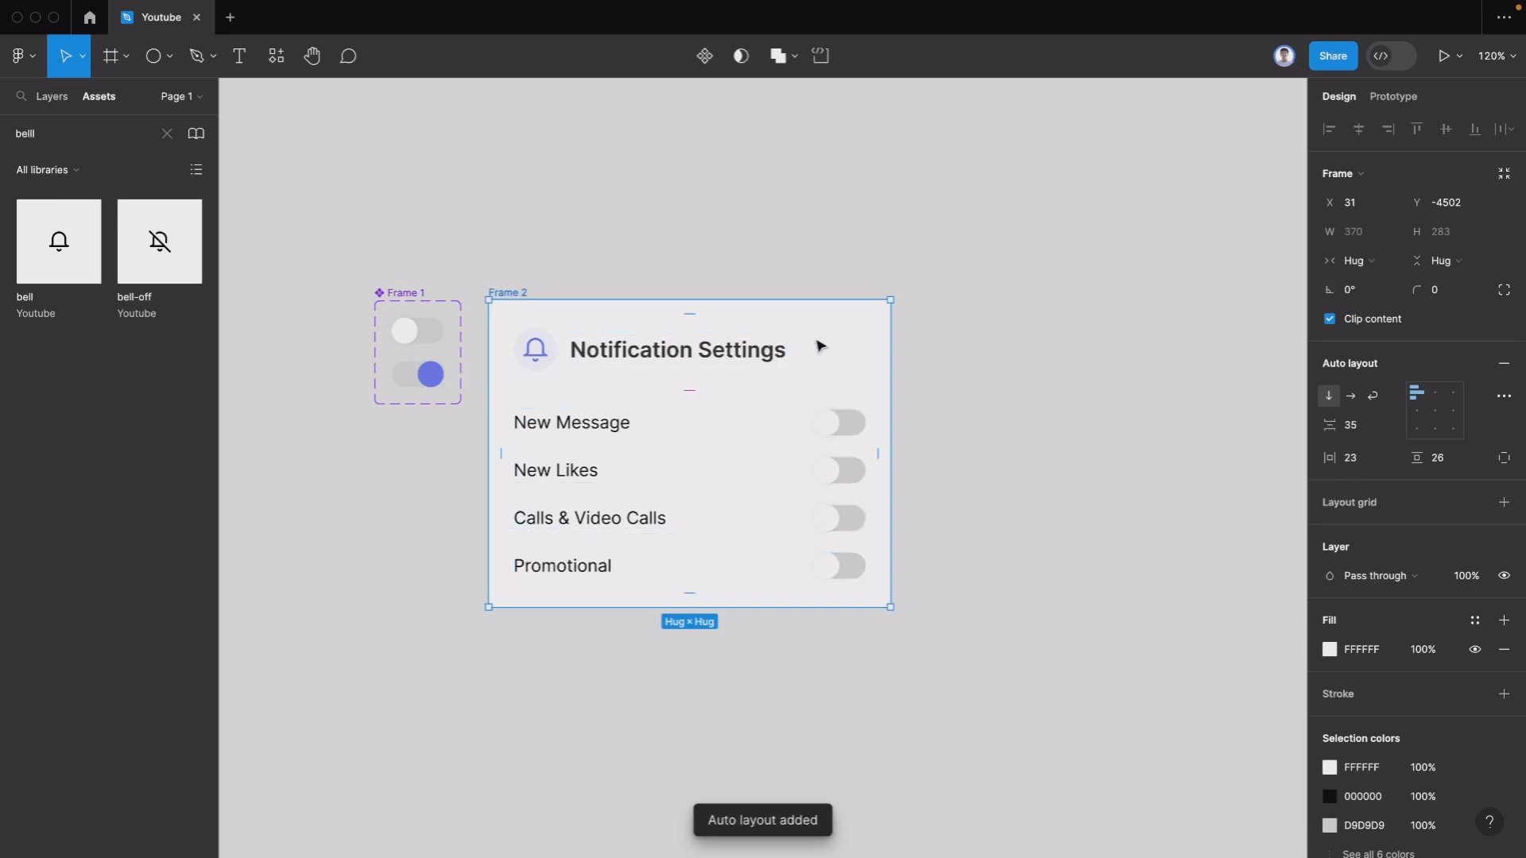
scroll(1171, 368, left, 2)
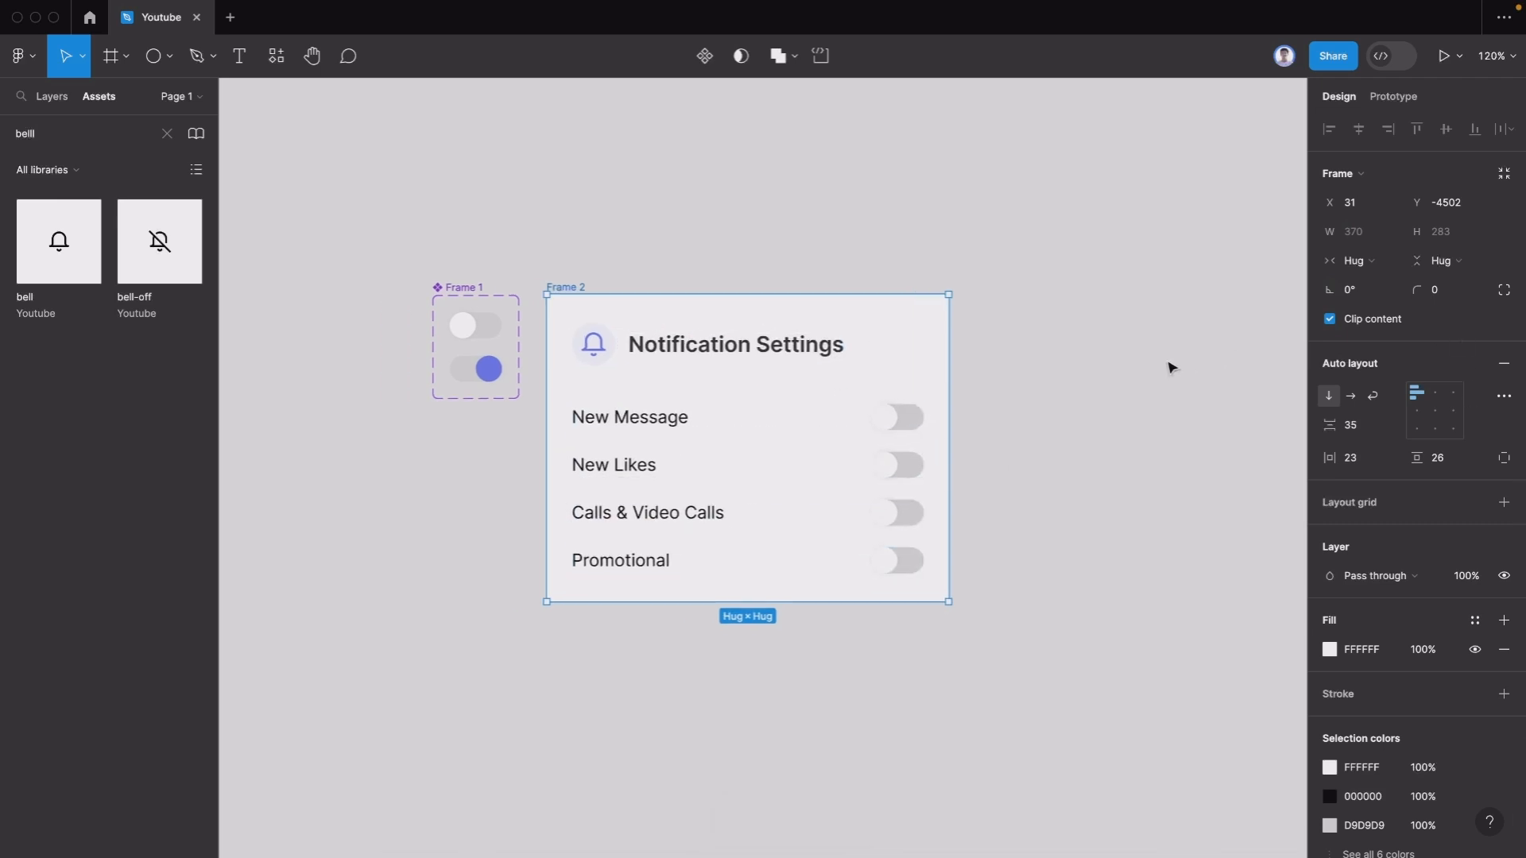
Step: Rename Frame 2 as Setting
scroll(610, 282, up, 5)
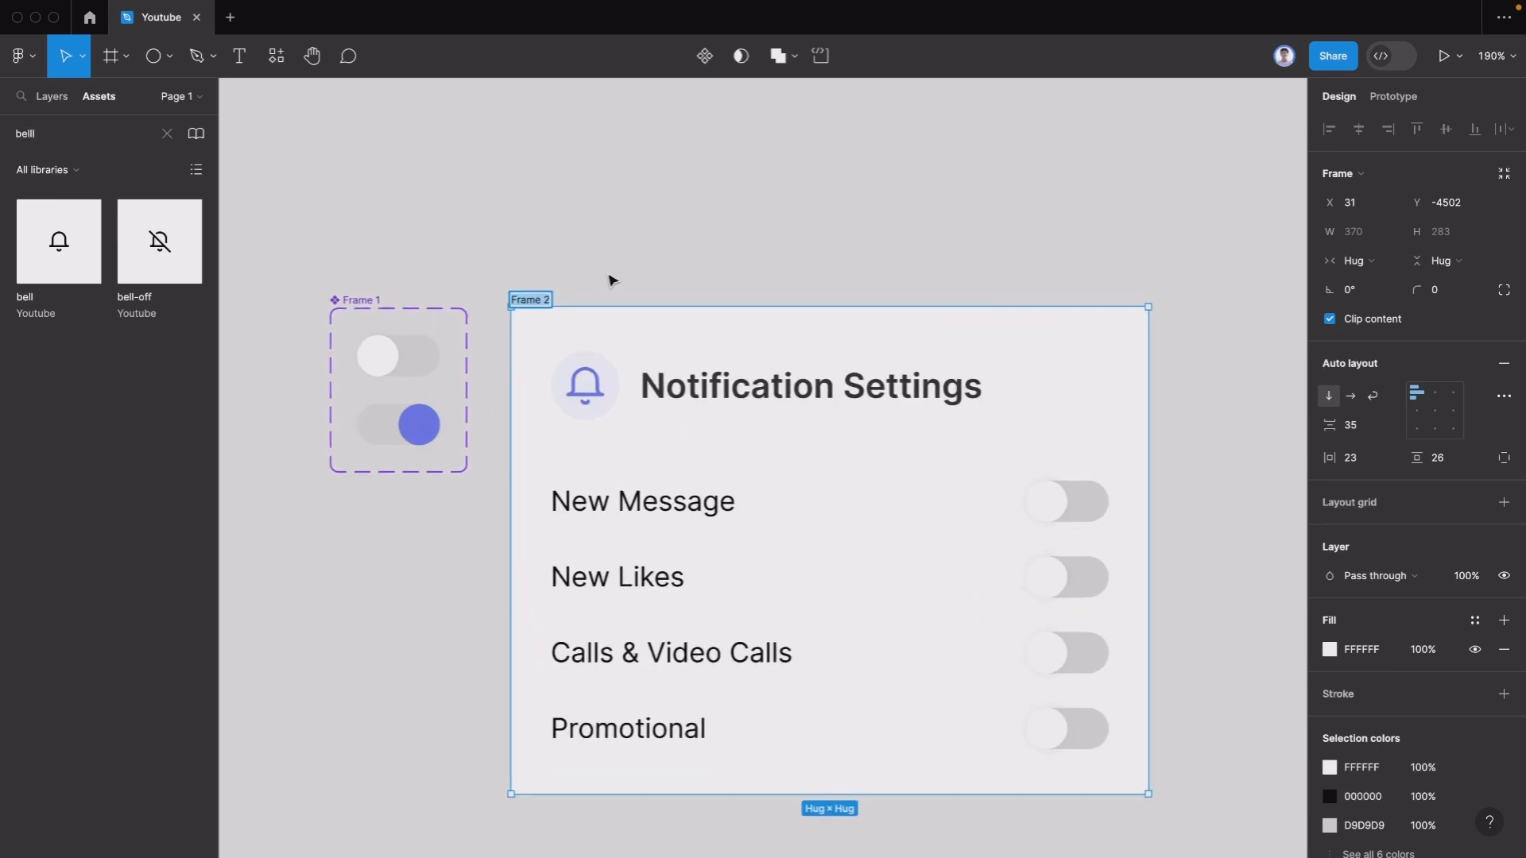
text(Se)
key(Return)
scroll(846, 181, down, 3)
click(846, 181)
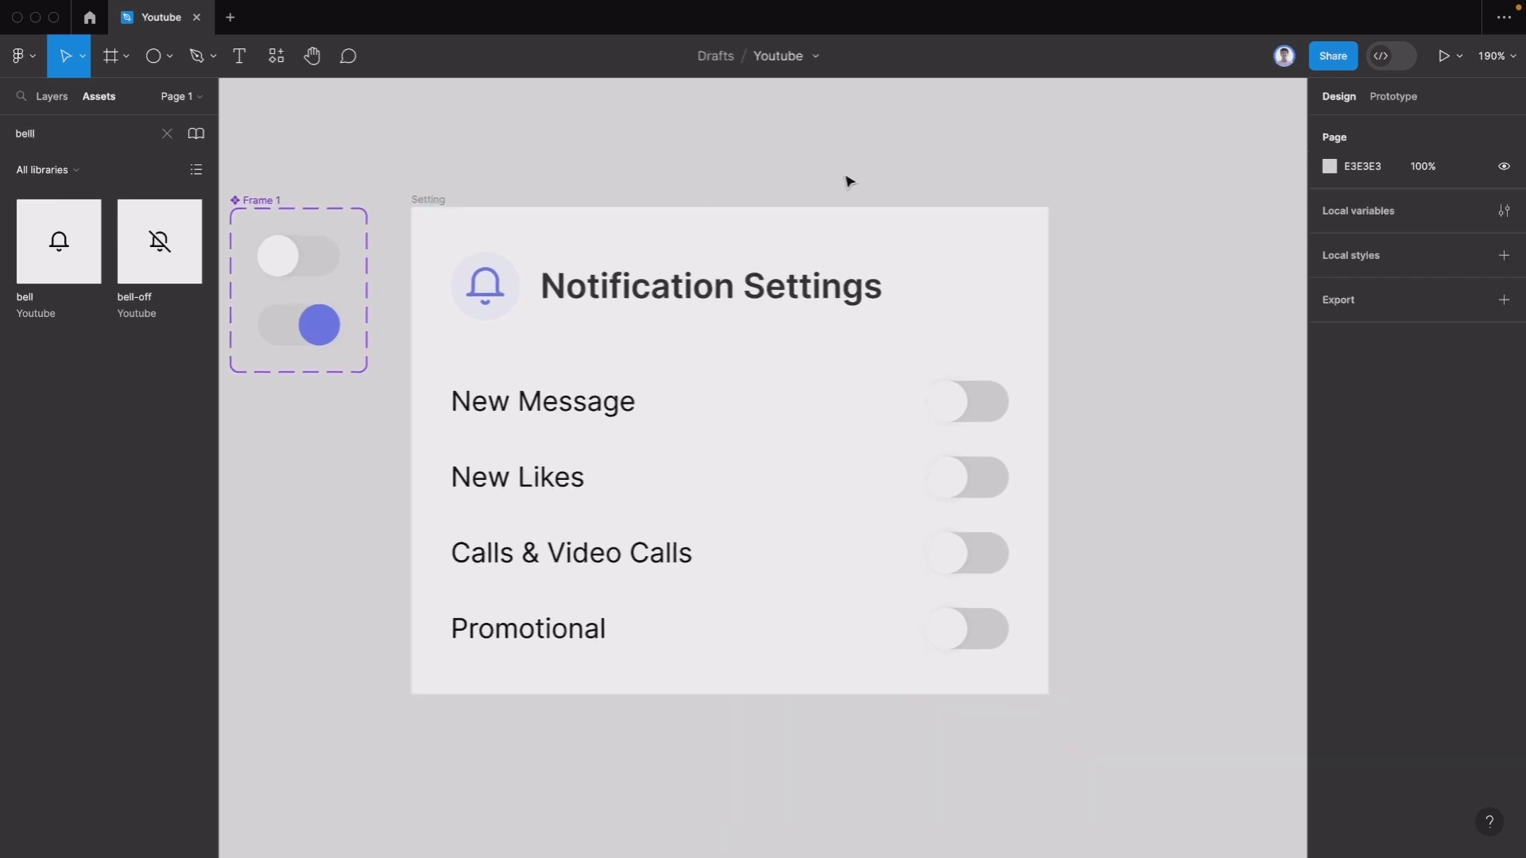
Step: Set the Setting frame's vertical auto-layout padding to 16
scroll(846, 181, up, 2)
click(363, 202)
scroll(360, 208, down, 1)
scroll(359, 208, left, 1)
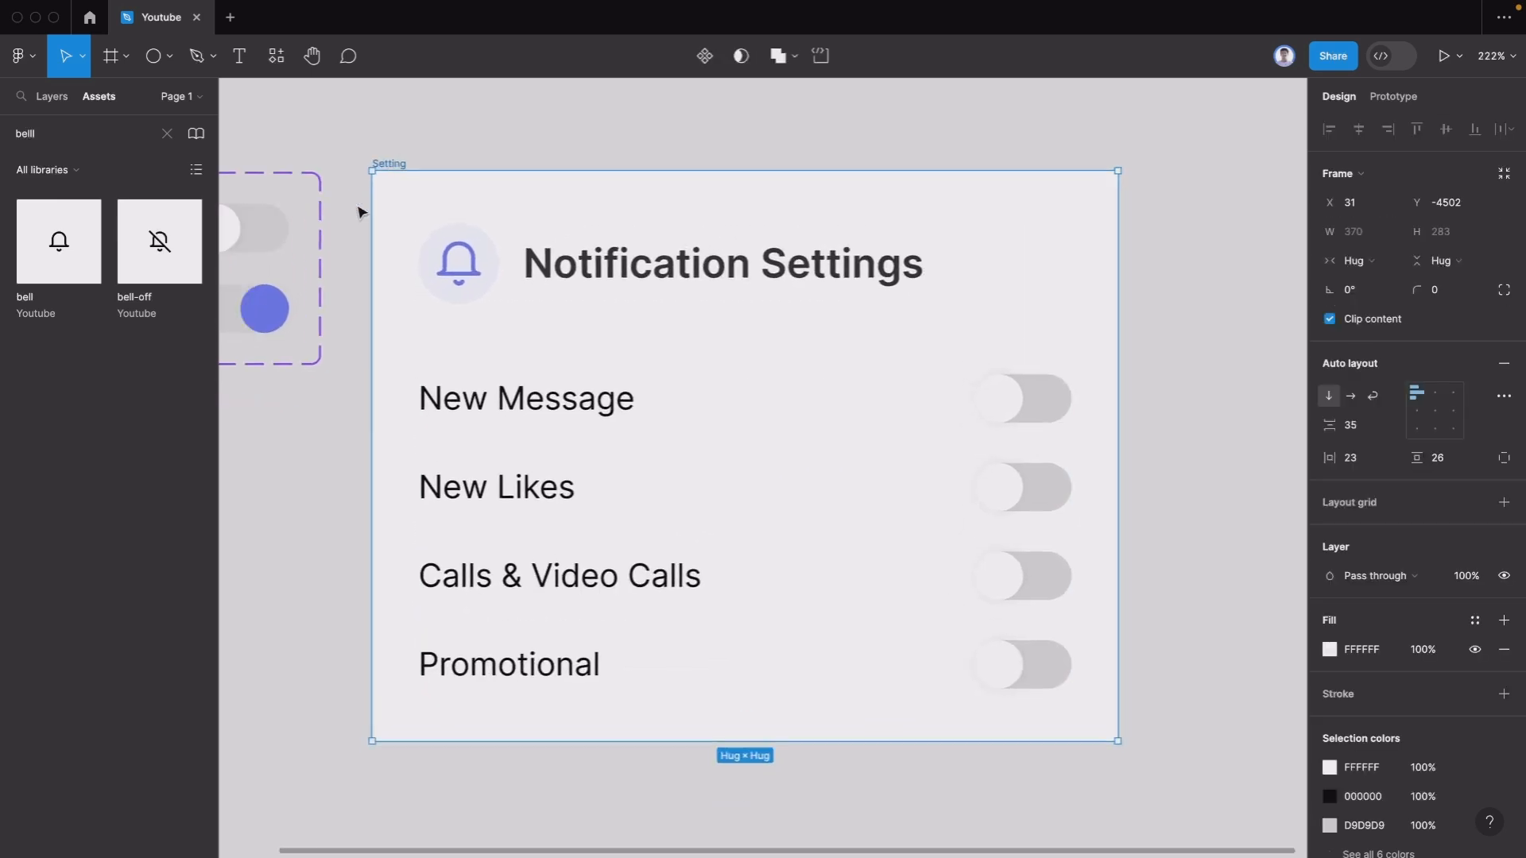
click(1450, 468)
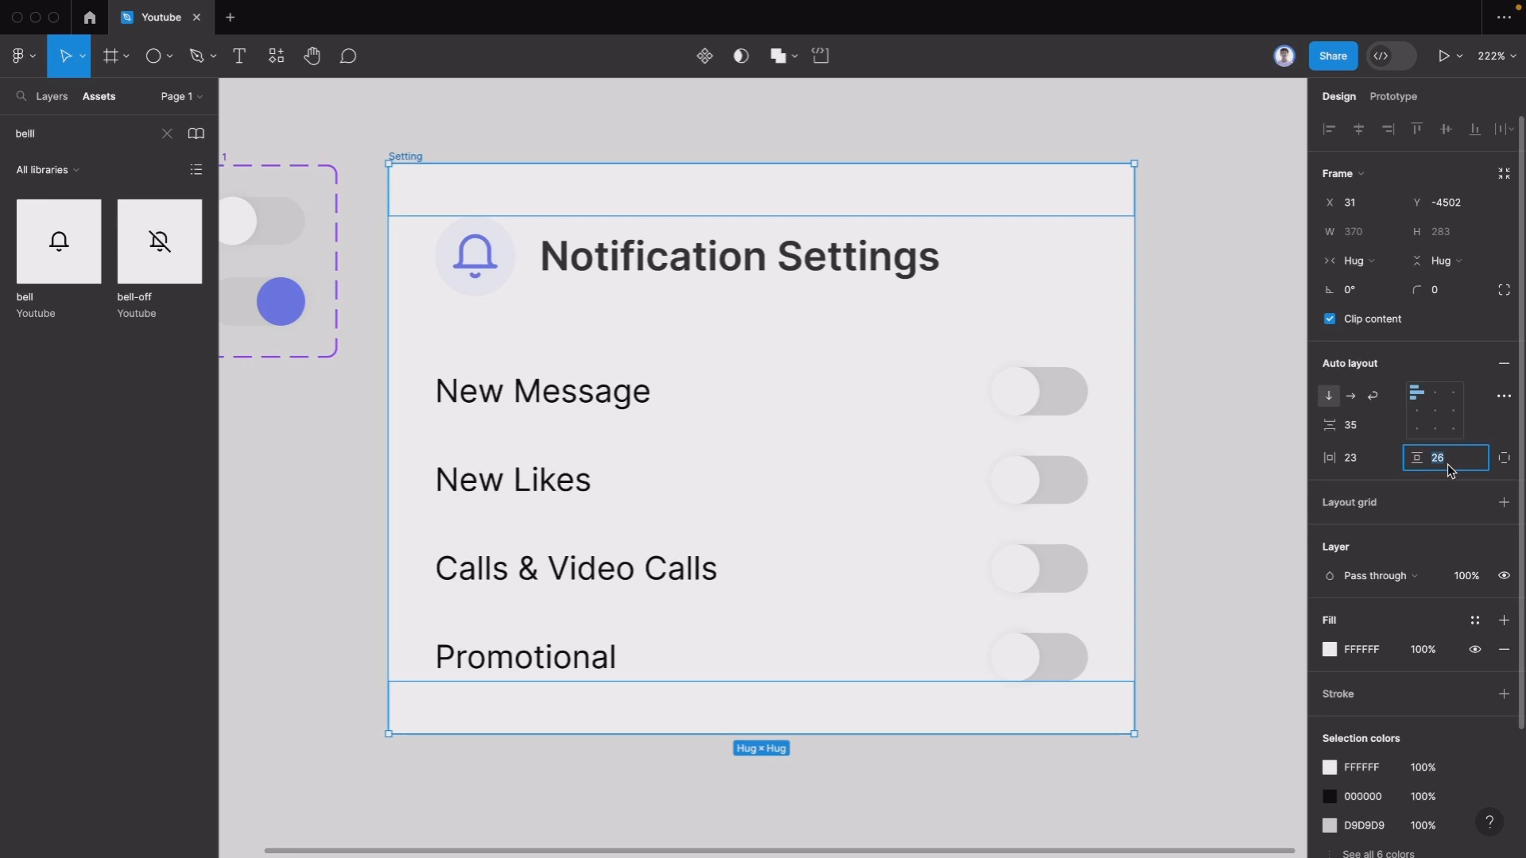
text(16)
key(Return)
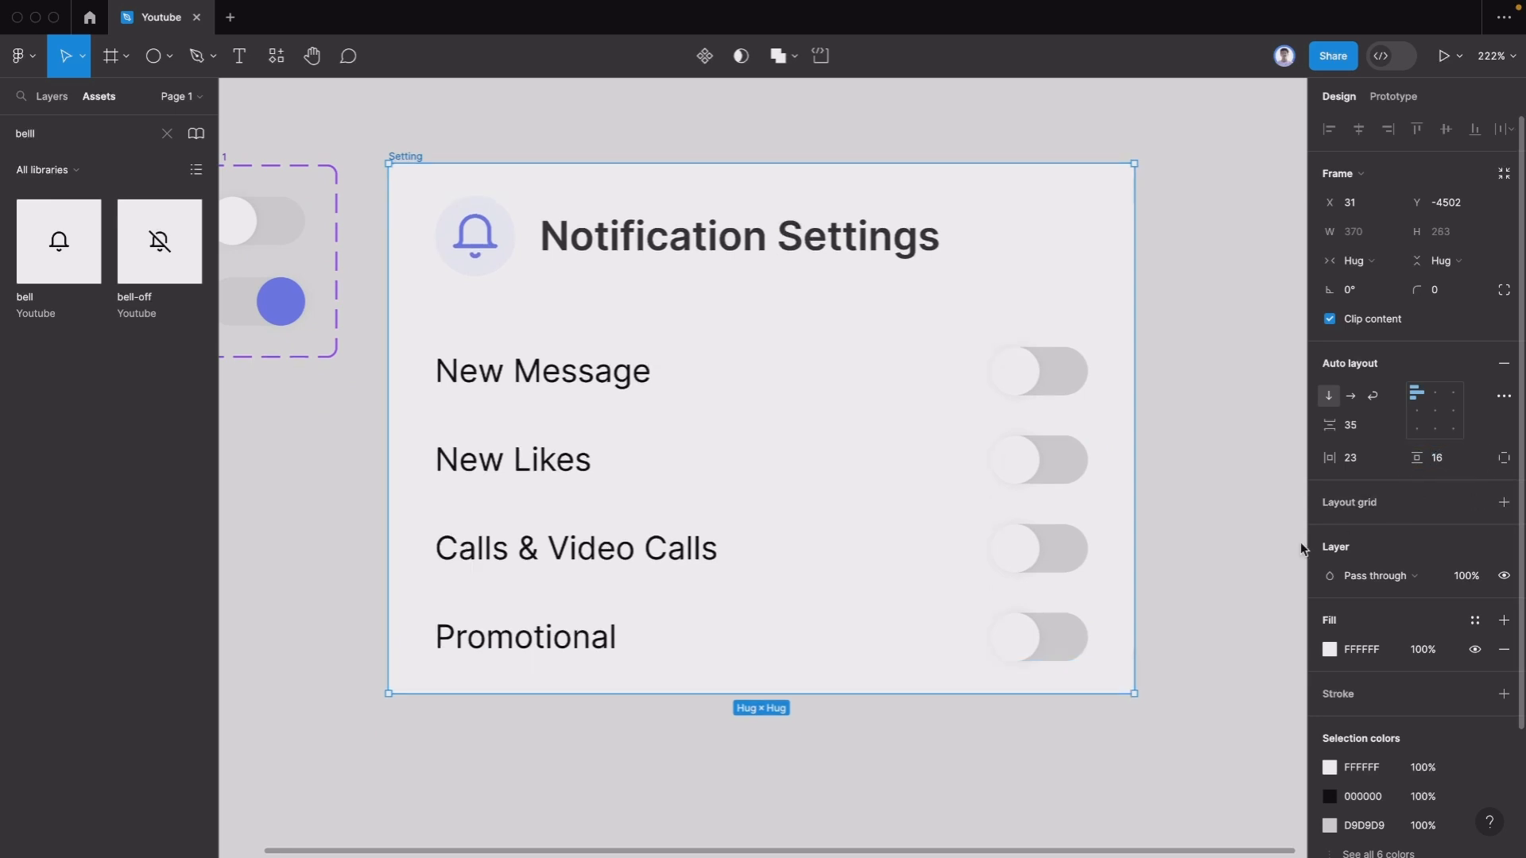
Step: Give the Setting frame individual padding values and set its bottom padding to 24
click(1508, 460)
click(1467, 493)
text(24)
key(Return)
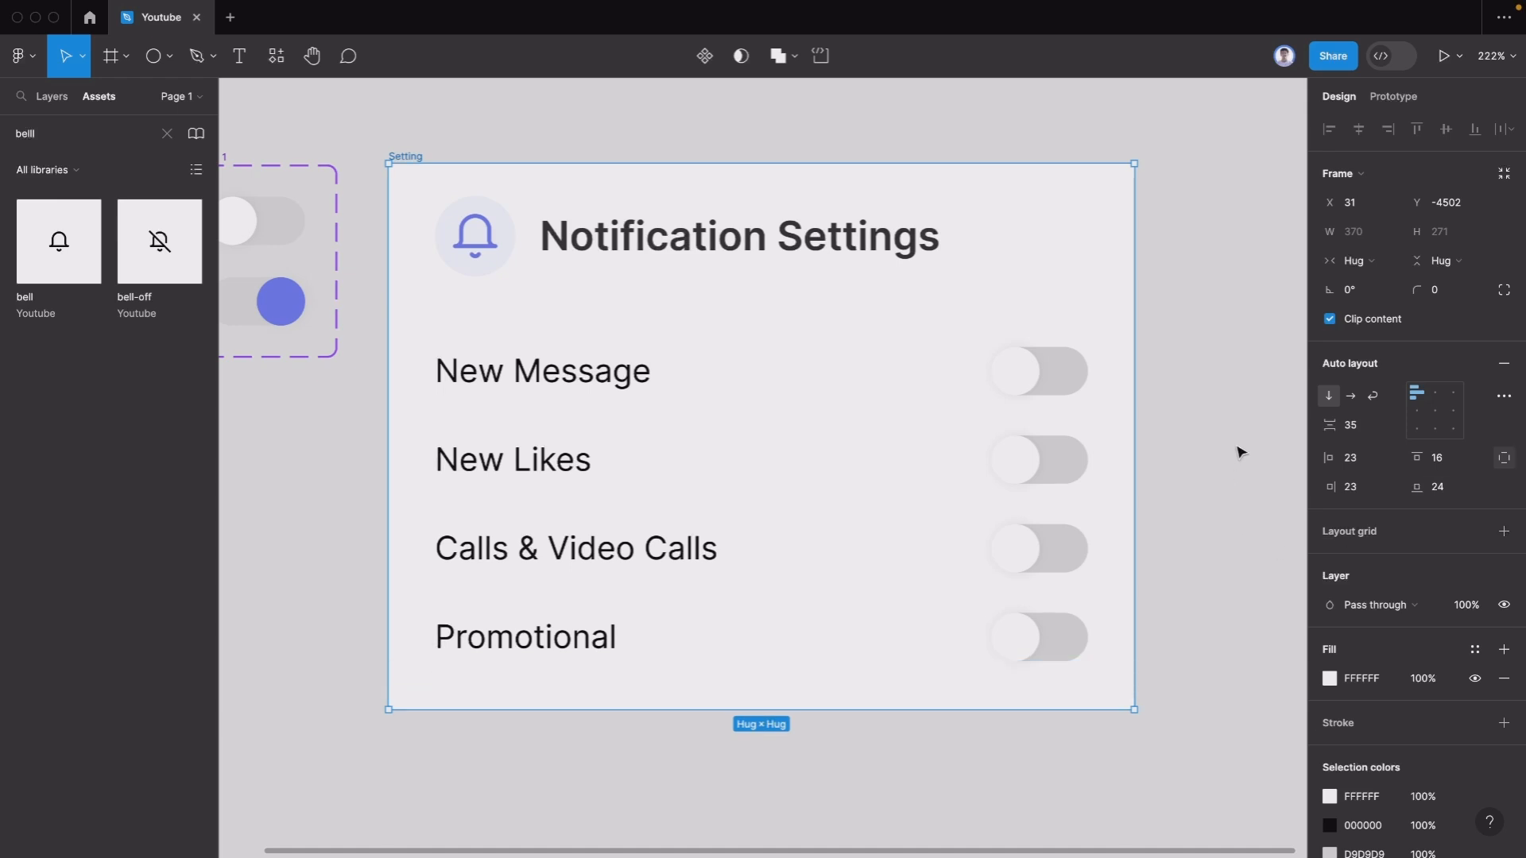
click(1236, 407)
Step: Round the Setting frame's corners with a radius of 24
click(404, 156)
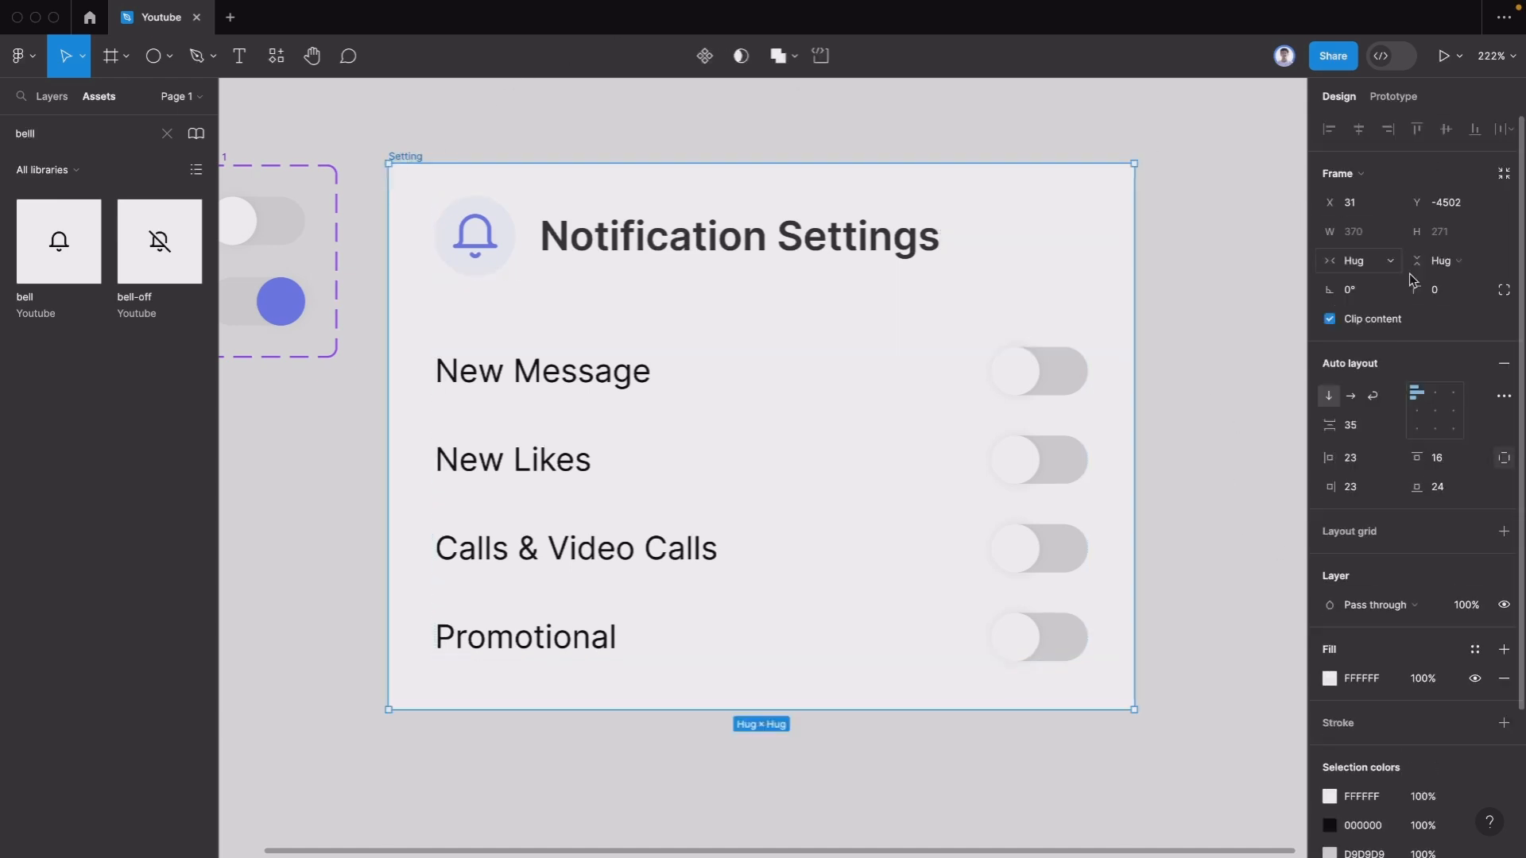
click(1440, 291)
text(24)
key(Return)
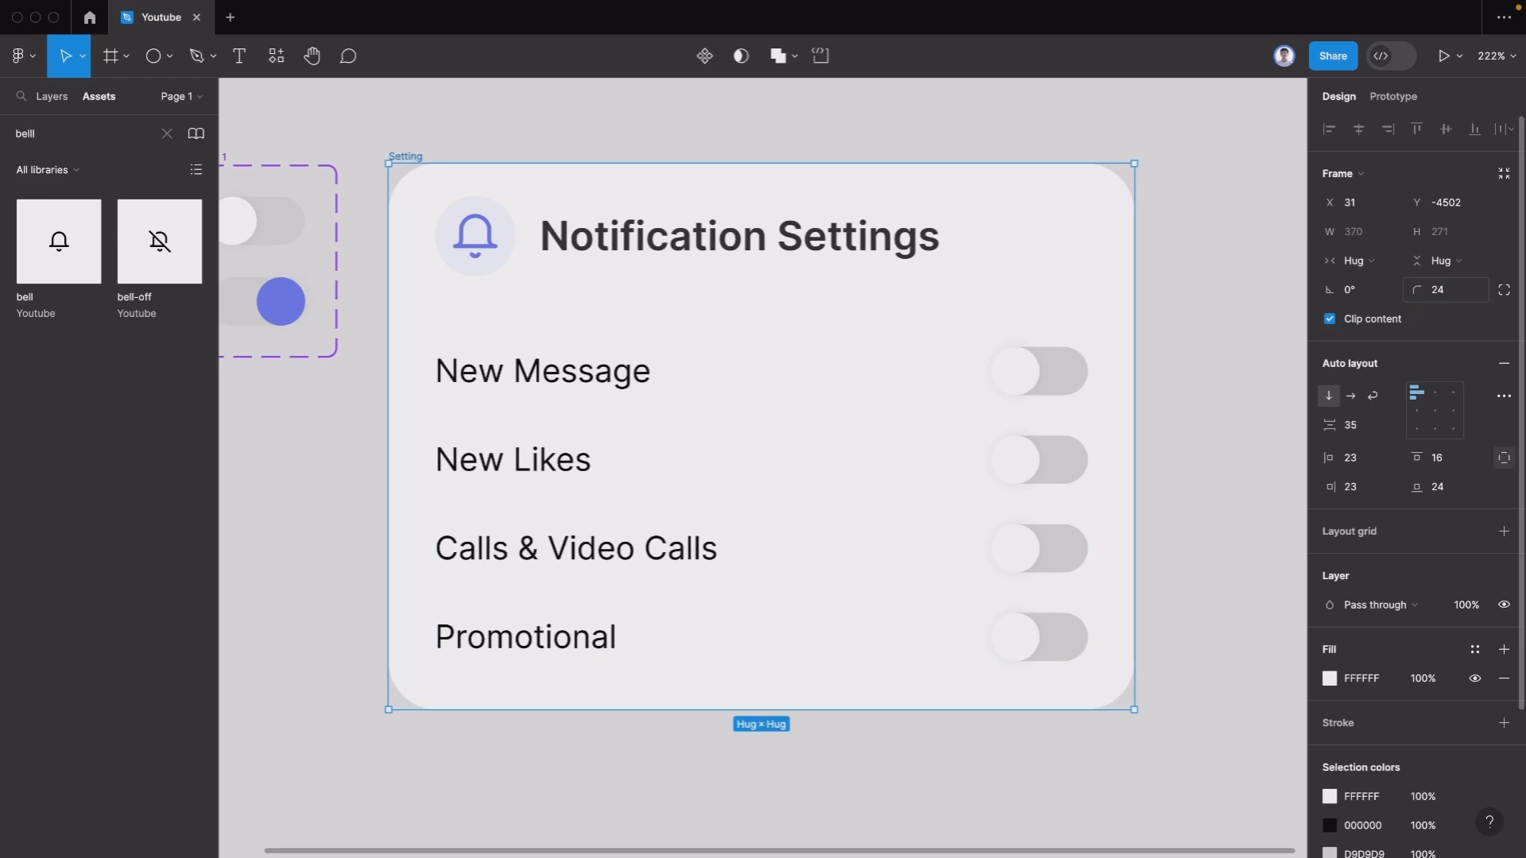
click(1213, 421)
scroll(1213, 421, up, 2)
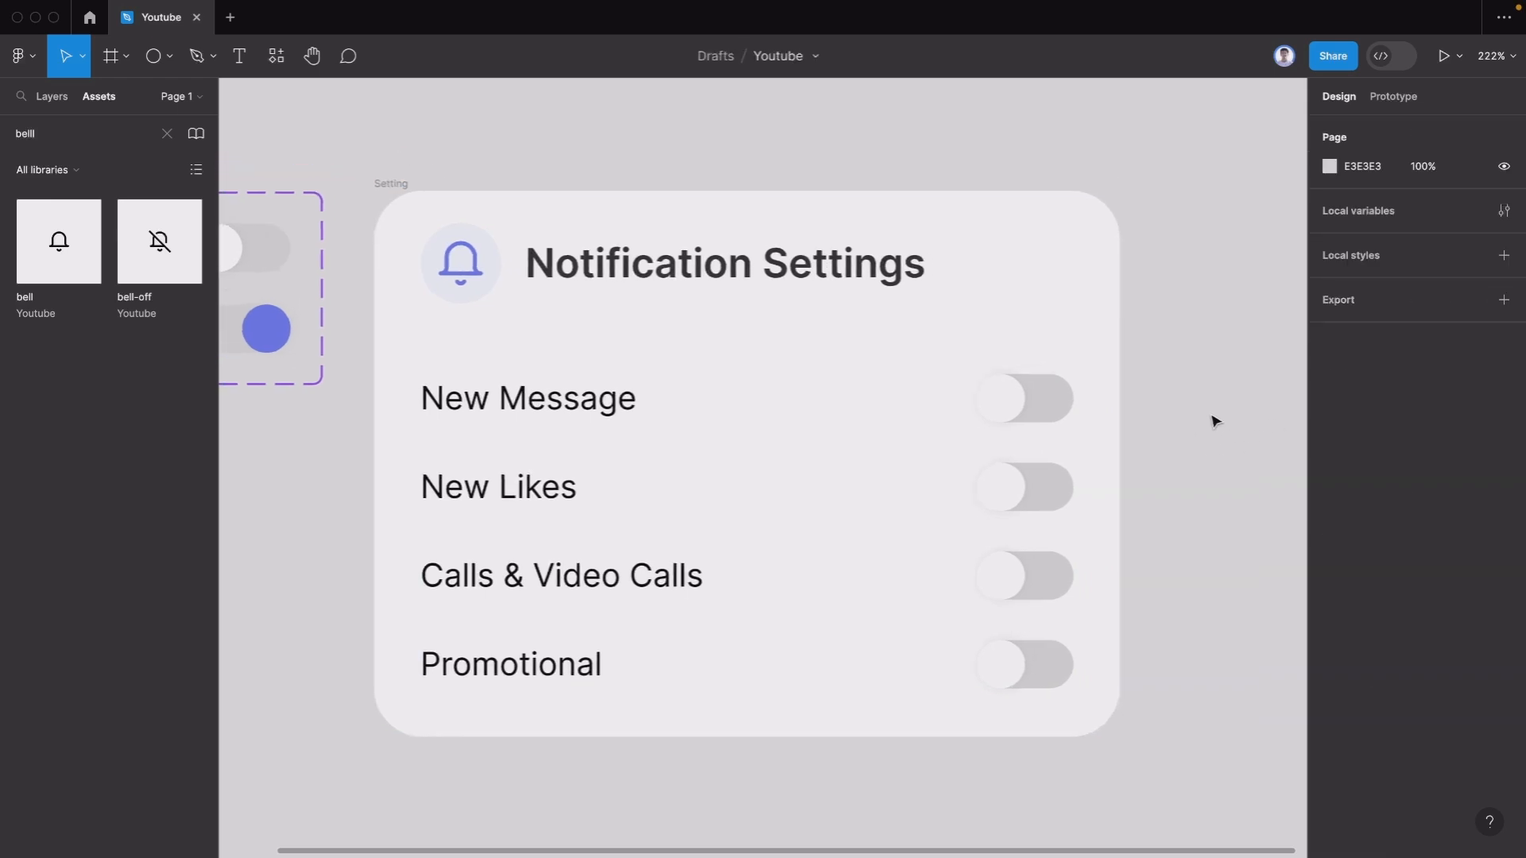
click(399, 183)
scroll(1091, 422, down, 1)
scroll(1090, 422, right, 1)
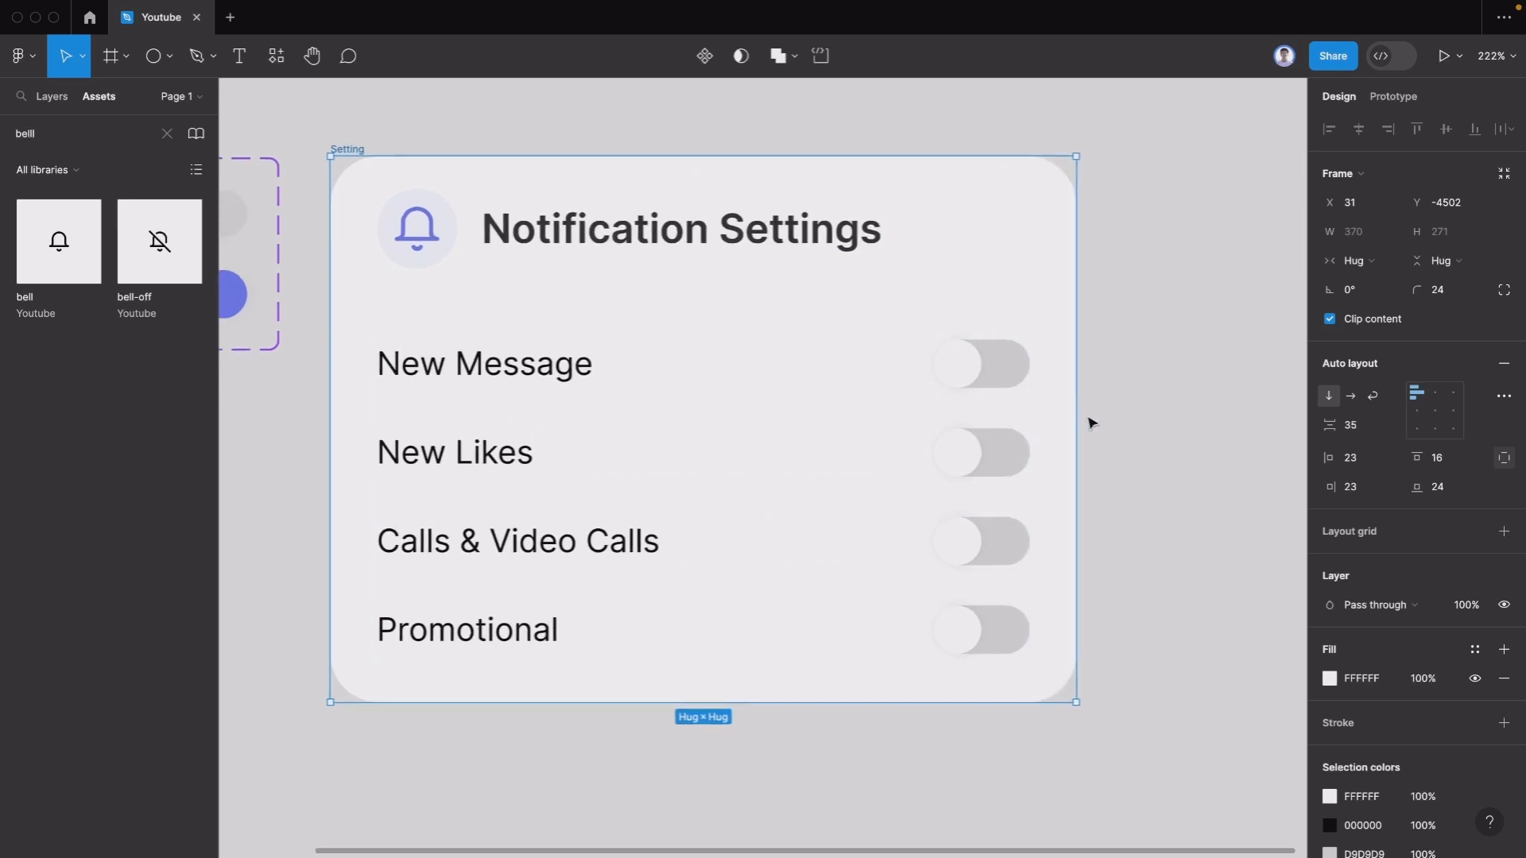
scroll(1157, 393, up, 1)
click(1157, 390)
scroll(1157, 387, left, 2)
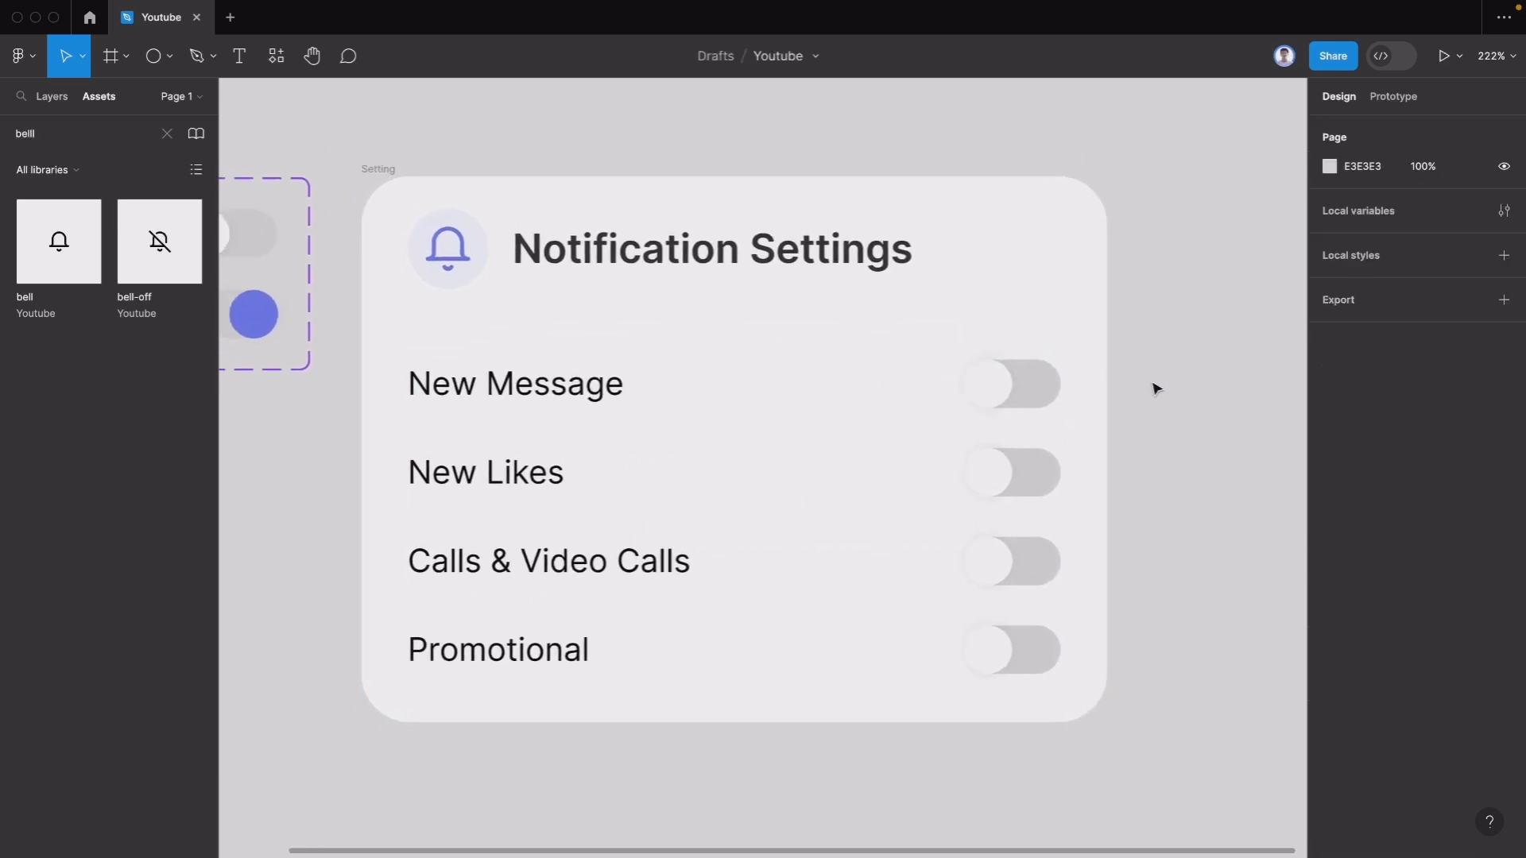
Step: Preview the Setting frame as a prototype, test the first three toggles on and off, and return to the design file
click(427, 180)
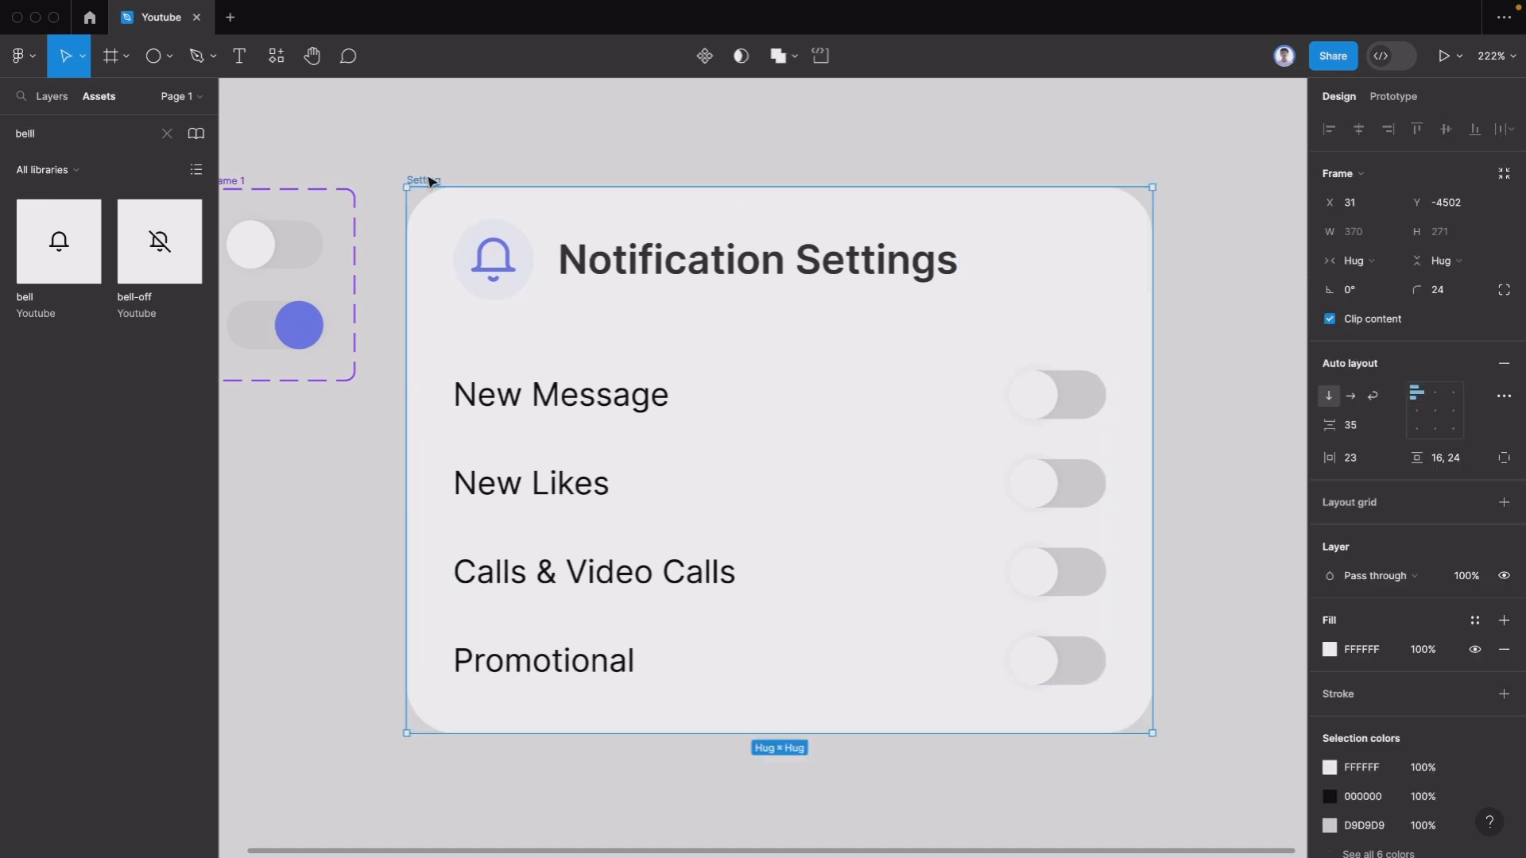
click(1445, 57)
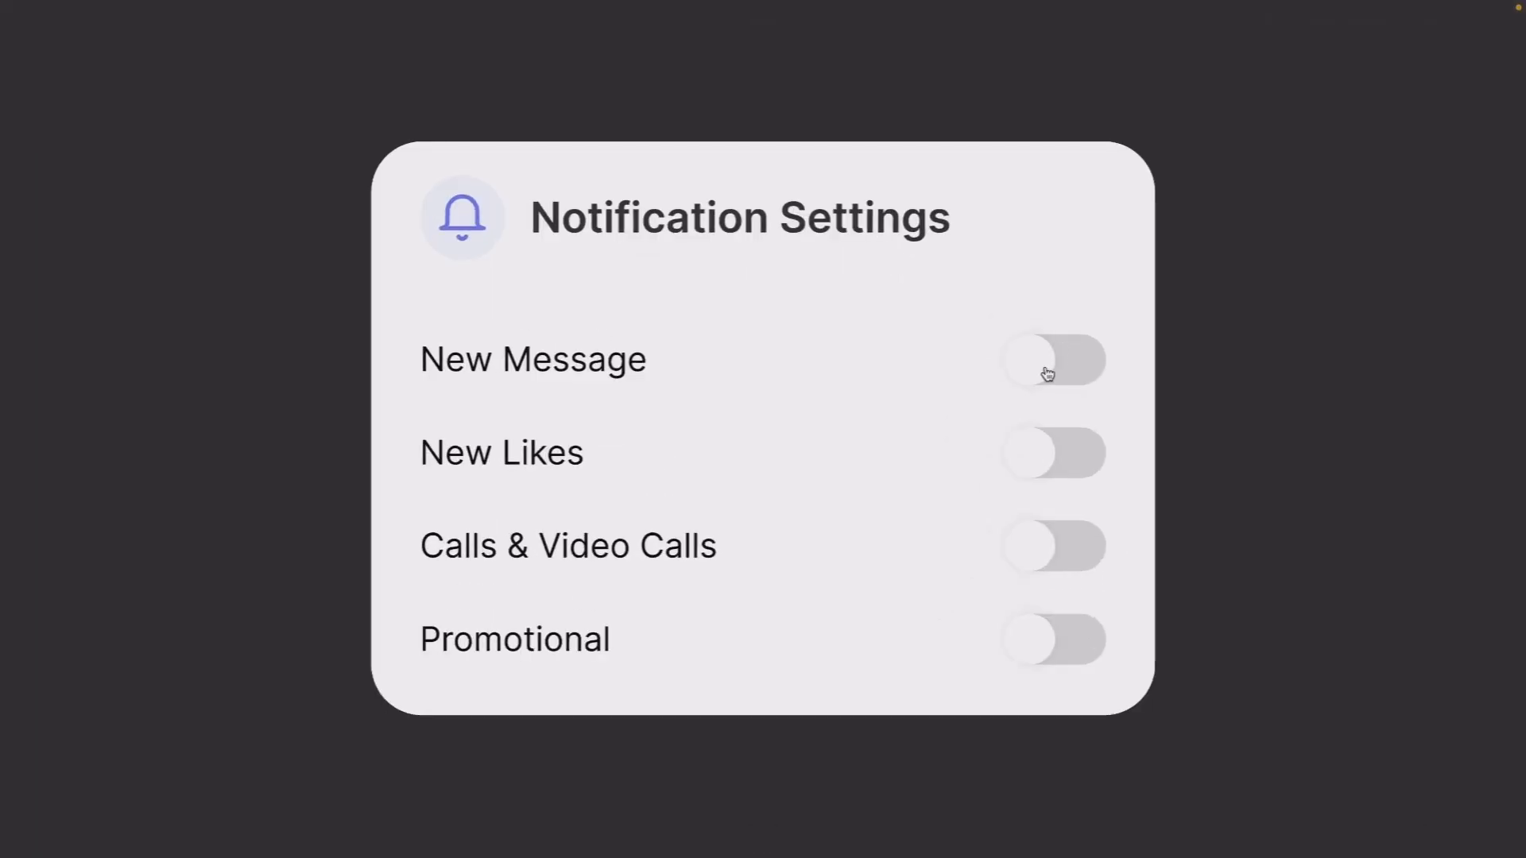
click(1045, 374)
click(1078, 374)
click(1023, 468)
click(1076, 463)
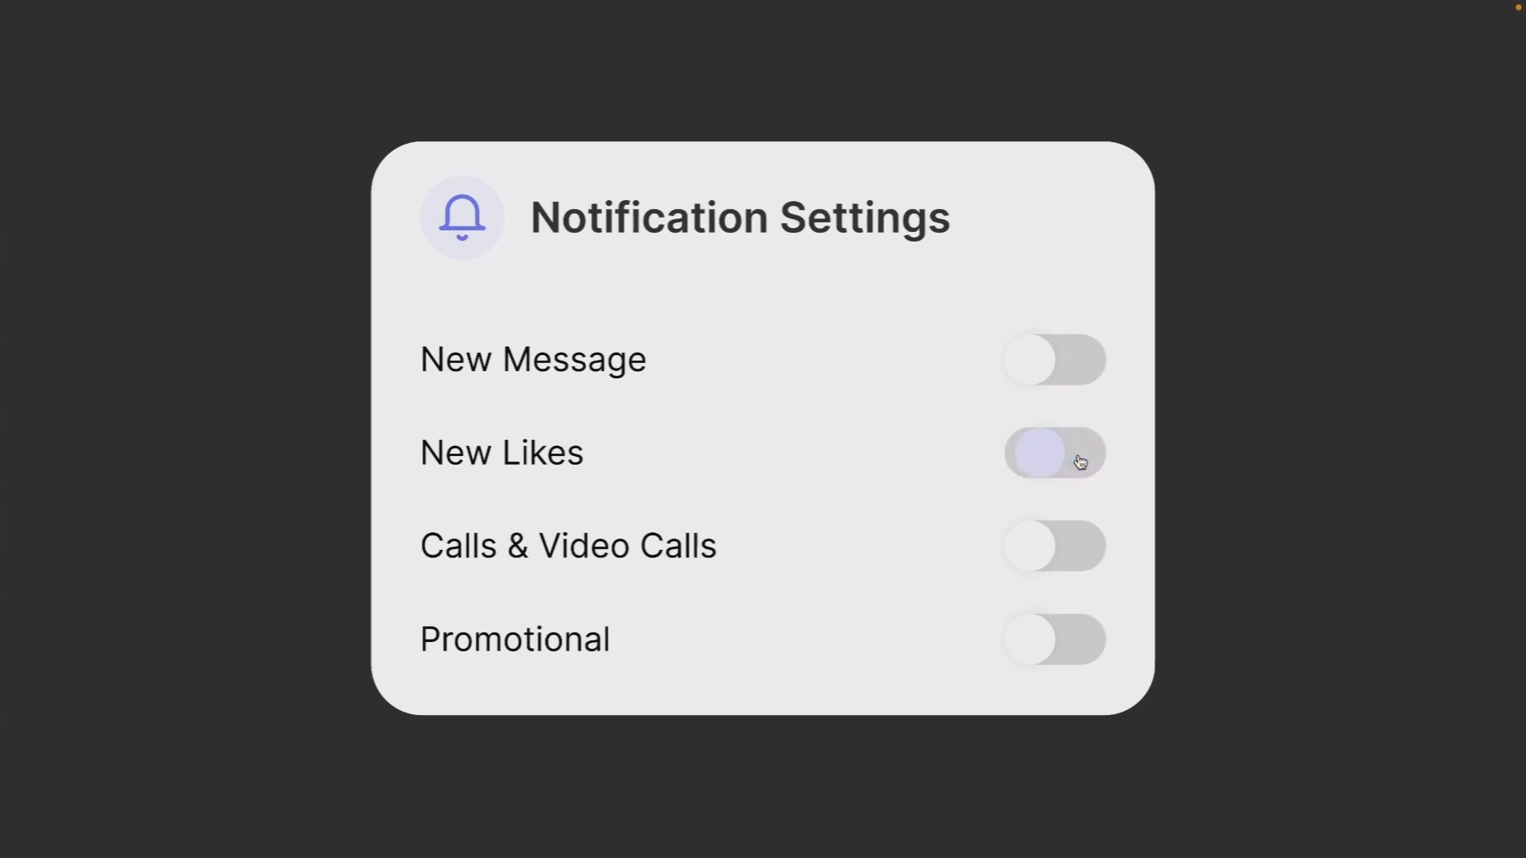
click(1042, 548)
click(1089, 560)
click(336, 126)
click(381, 120)
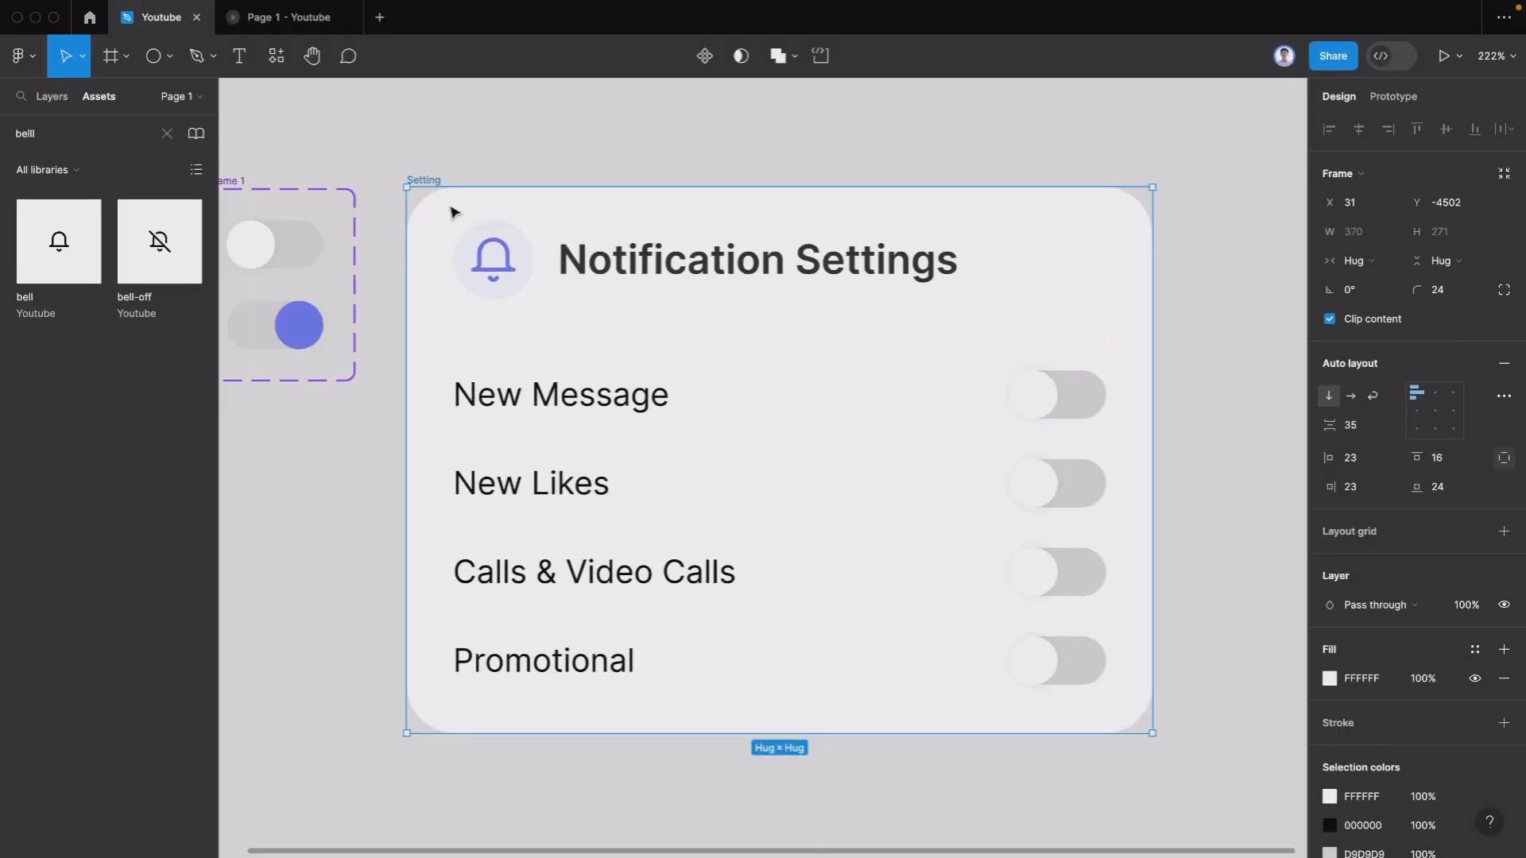
Step: Set the Smart animate duration of the Off variant's click interaction to 200 ms, keeping the Linear easing
click(596, 146)
scroll(598, 146, down, 3)
scroll(596, 146, up, 4)
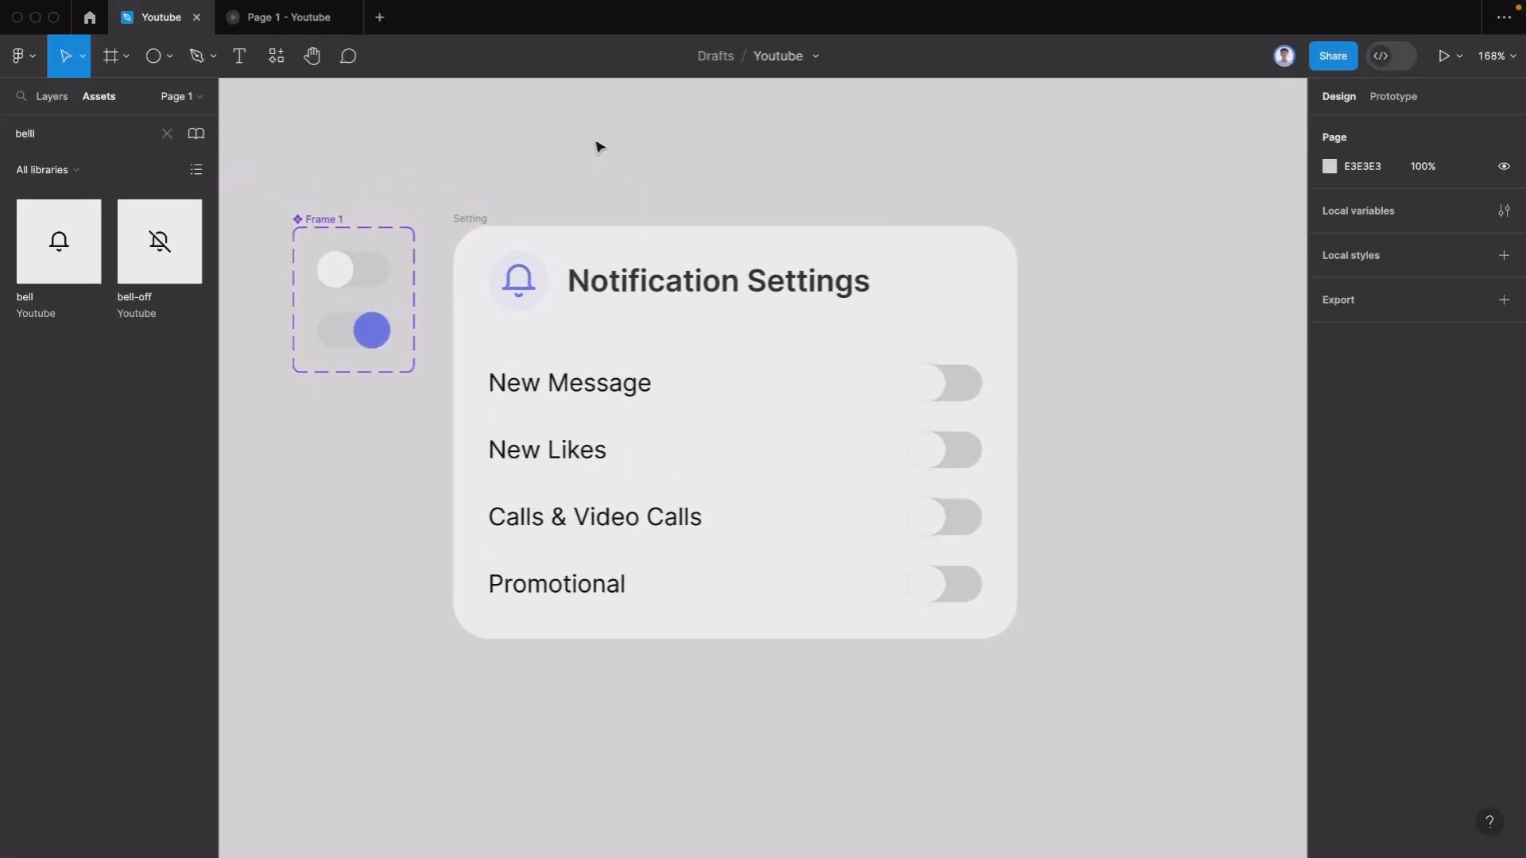
scroll(597, 146, down, 1)
scroll(461, 320, left, 4)
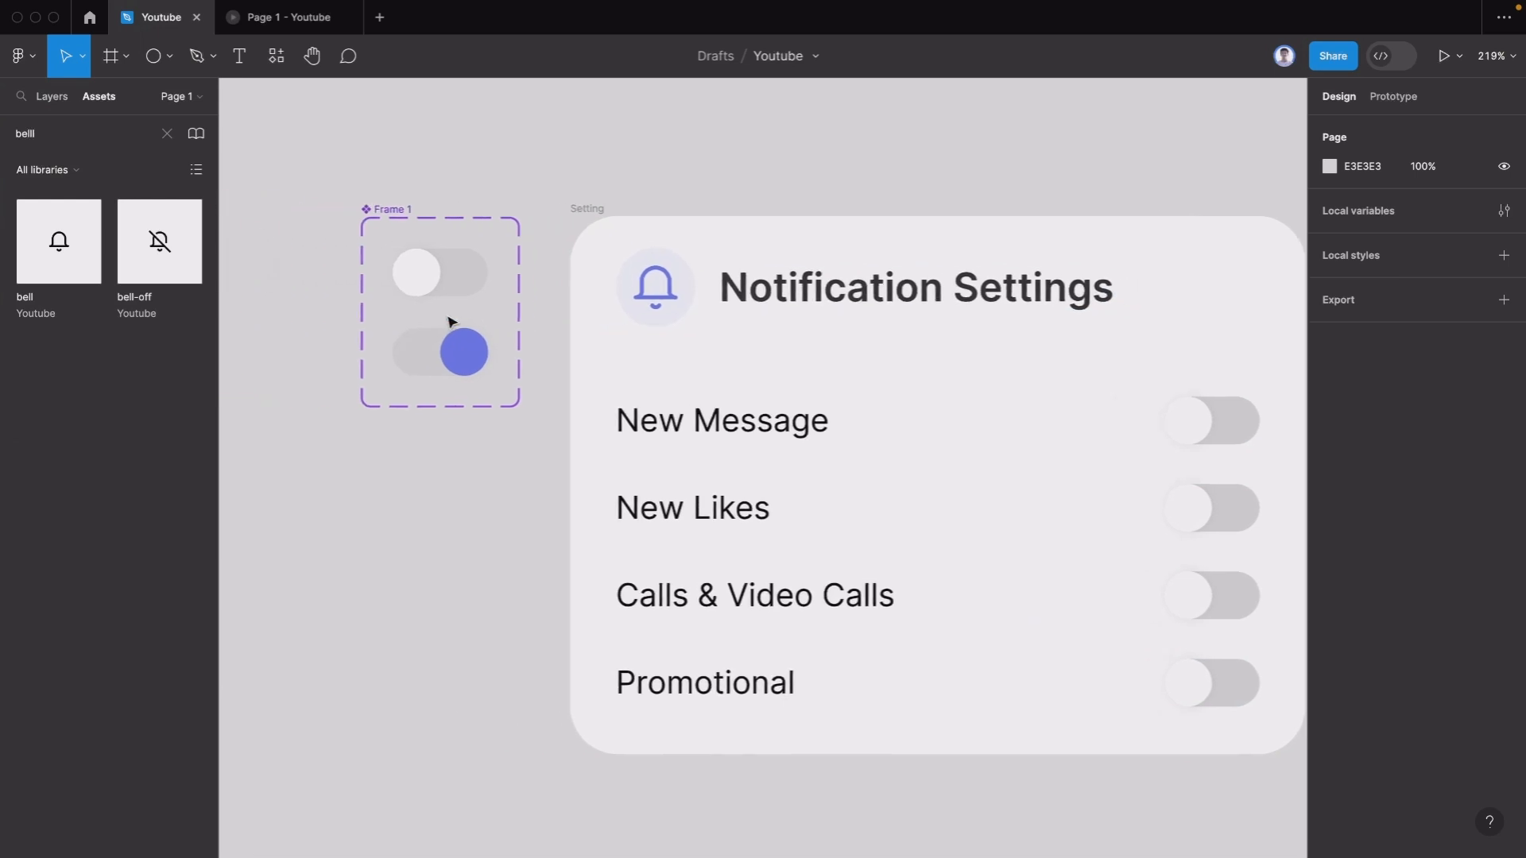
click(419, 304)
scroll(423, 290, up, 5)
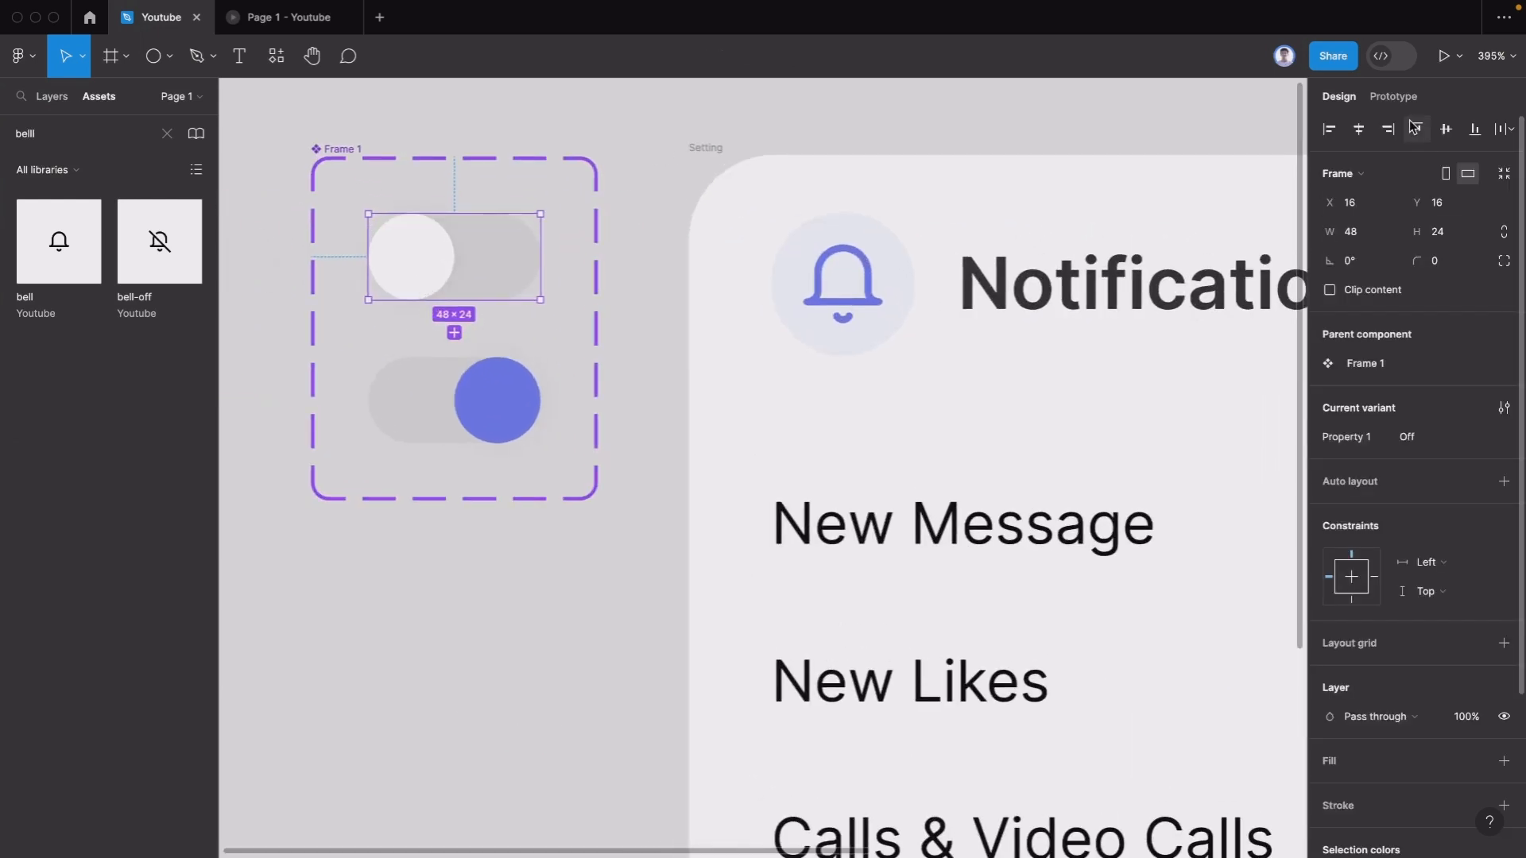
click(1395, 99)
scroll(437, 357, up, 6)
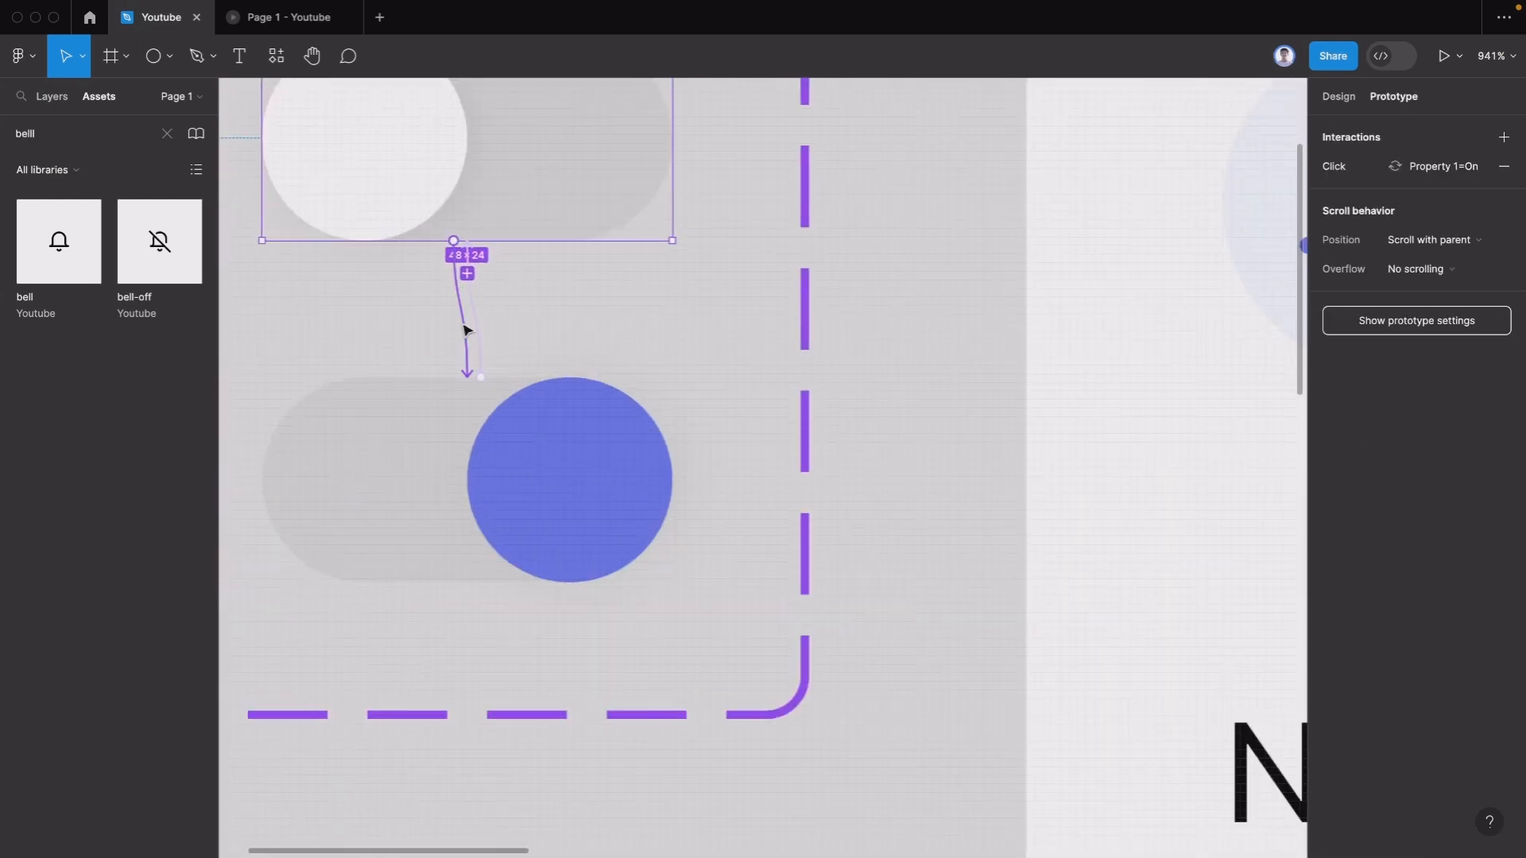
click(476, 329)
click(499, 502)
text(2)
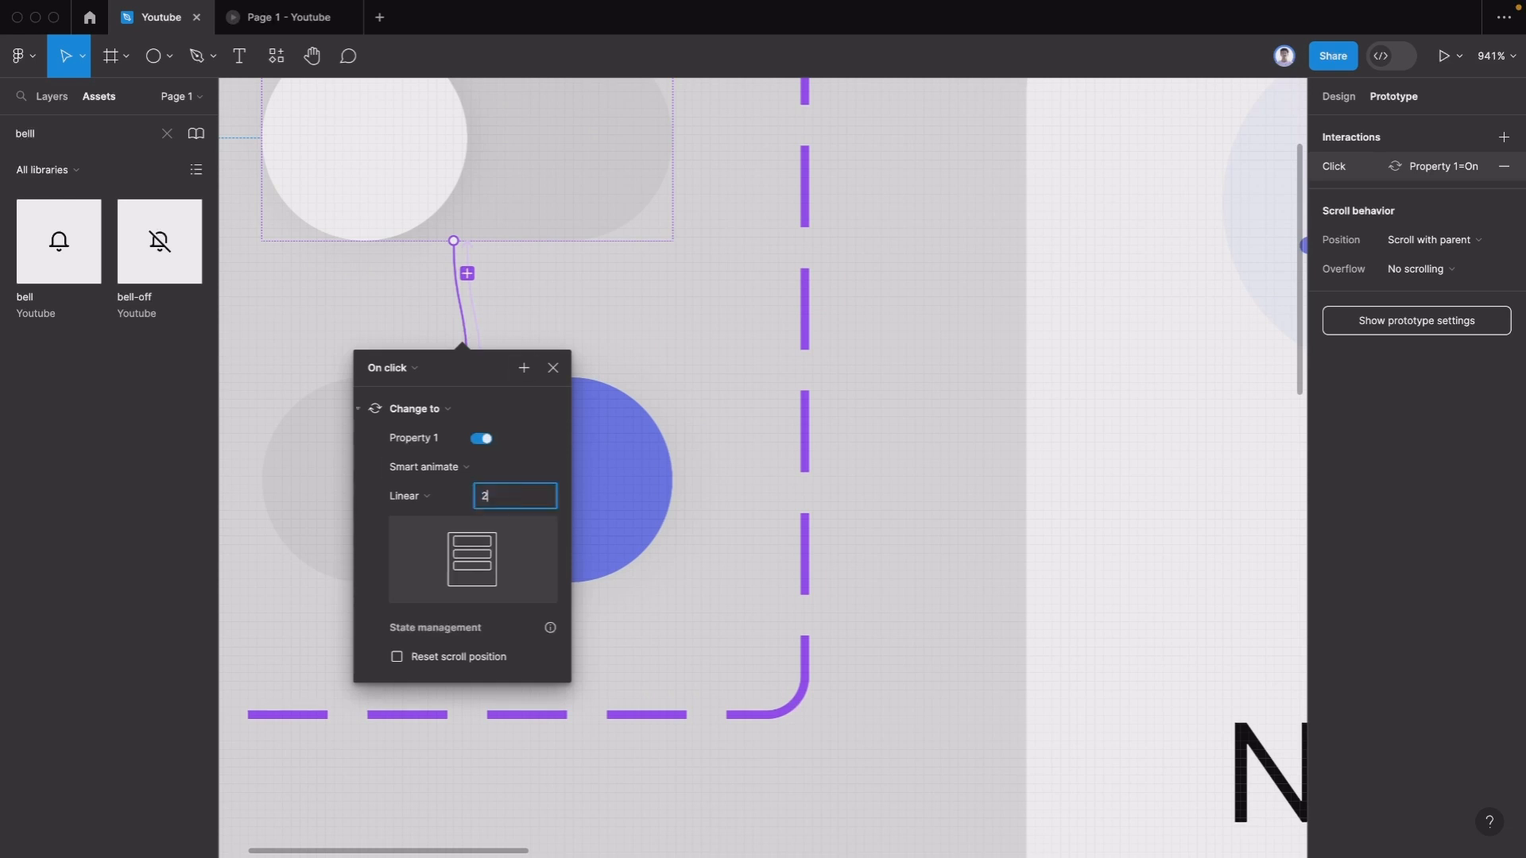
click(533, 477)
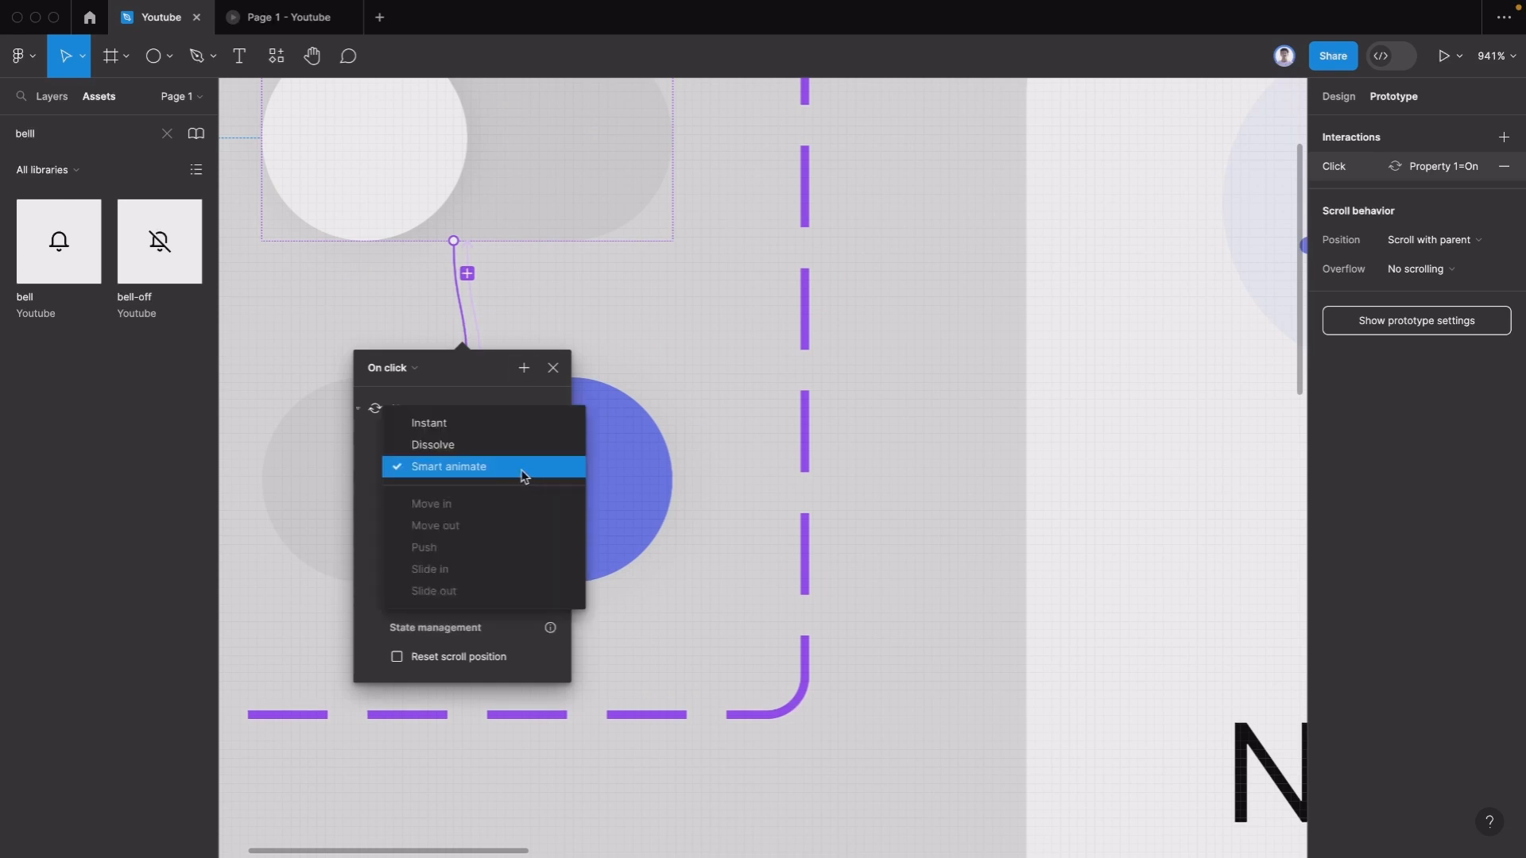
click(524, 475)
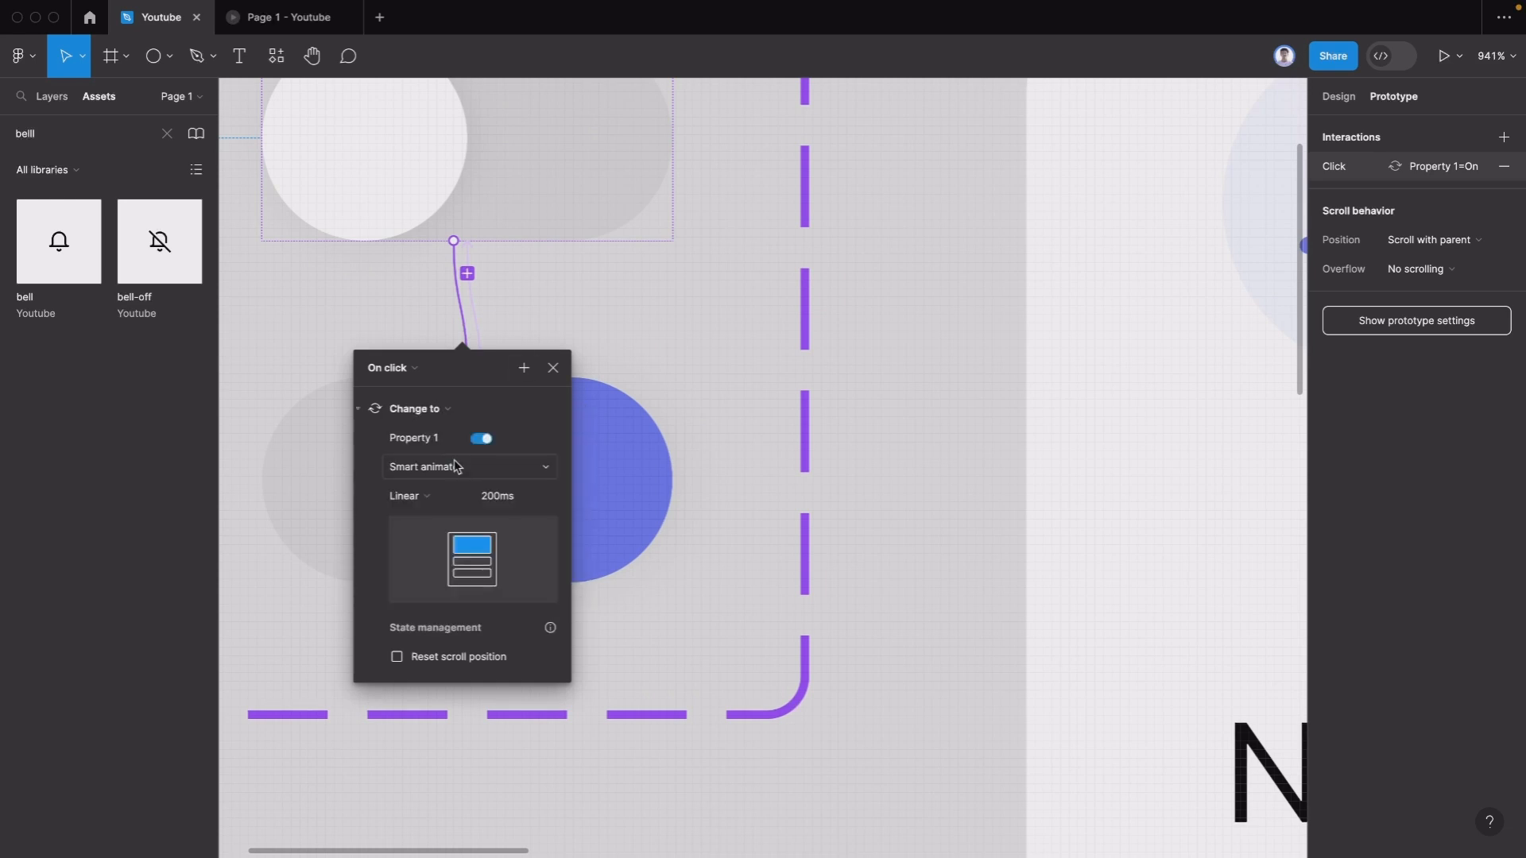
Step: Set the Smart animate duration of the On variant's click interaction to 200 ms
click(628, 420)
click(477, 315)
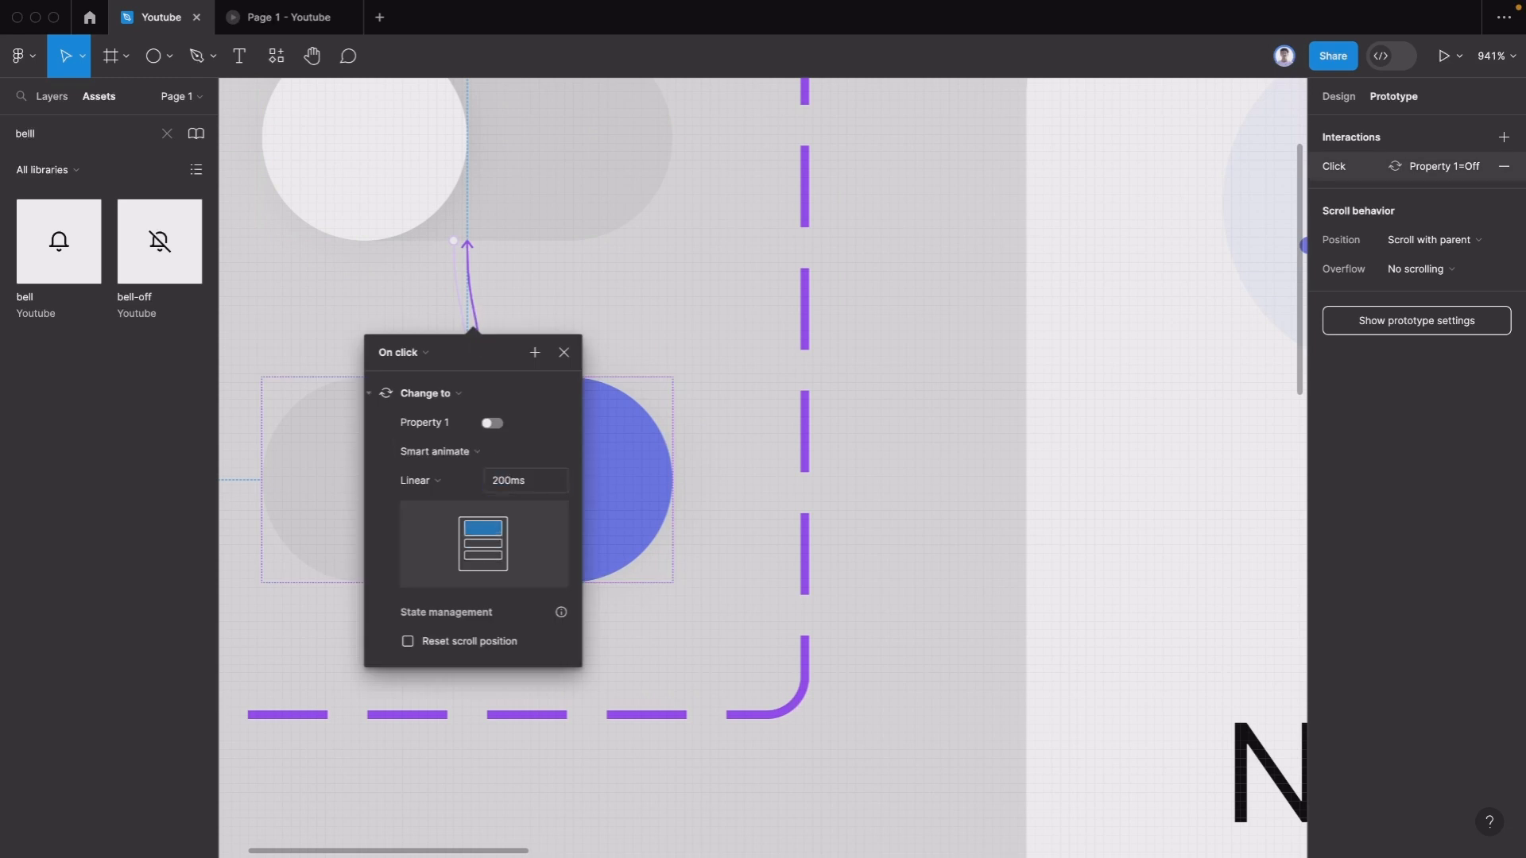
click(899, 487)
Step: Return to the prototype preview and switch all four notification toggles on and off to check the animation speed
scroll(902, 488, down, 3)
scroll(902, 488, down, 5)
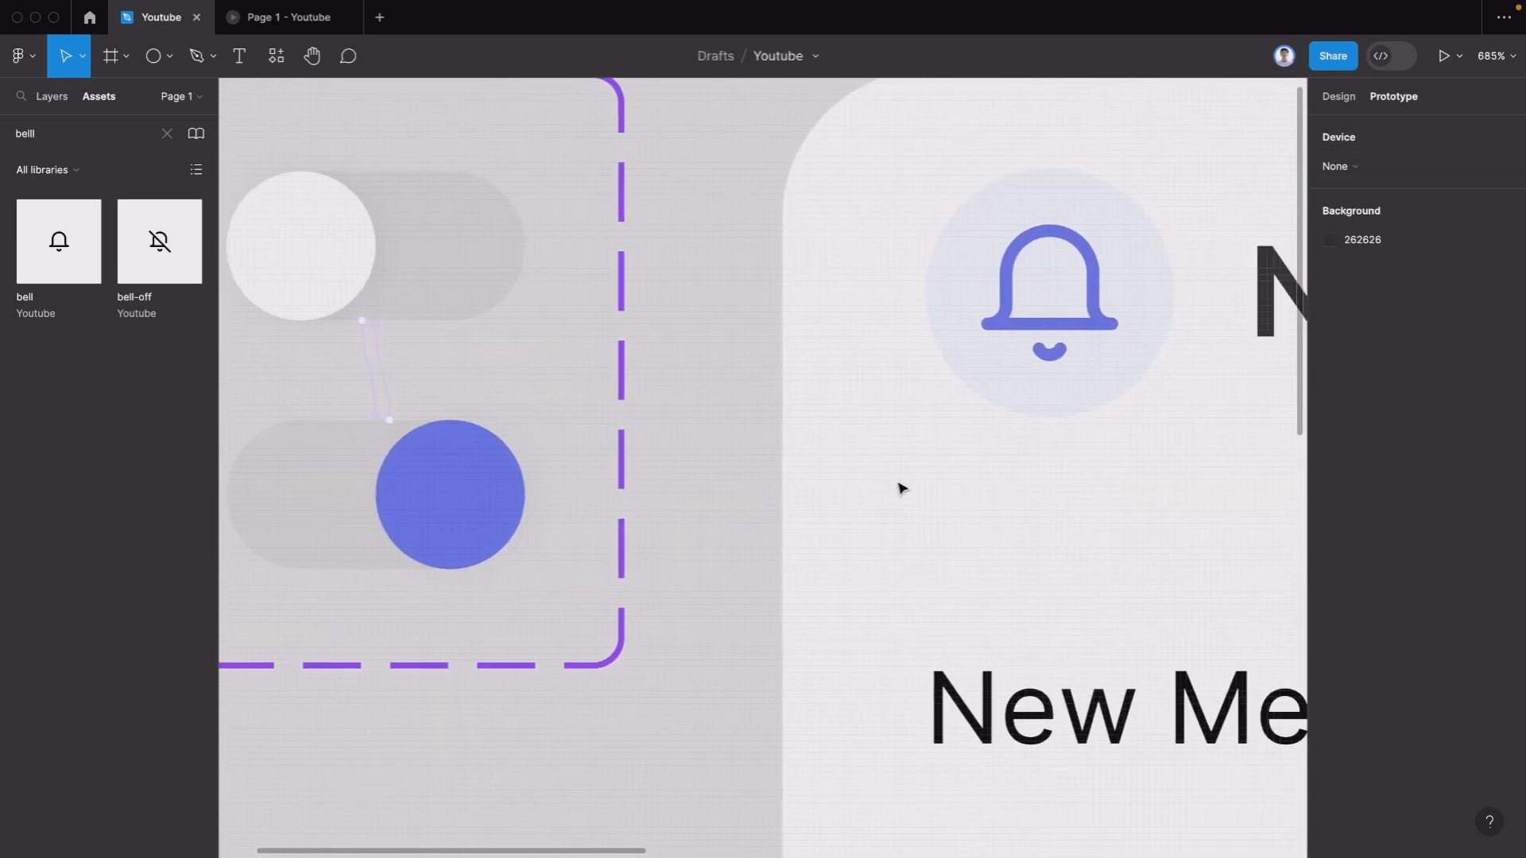
scroll(899, 487, right, 3)
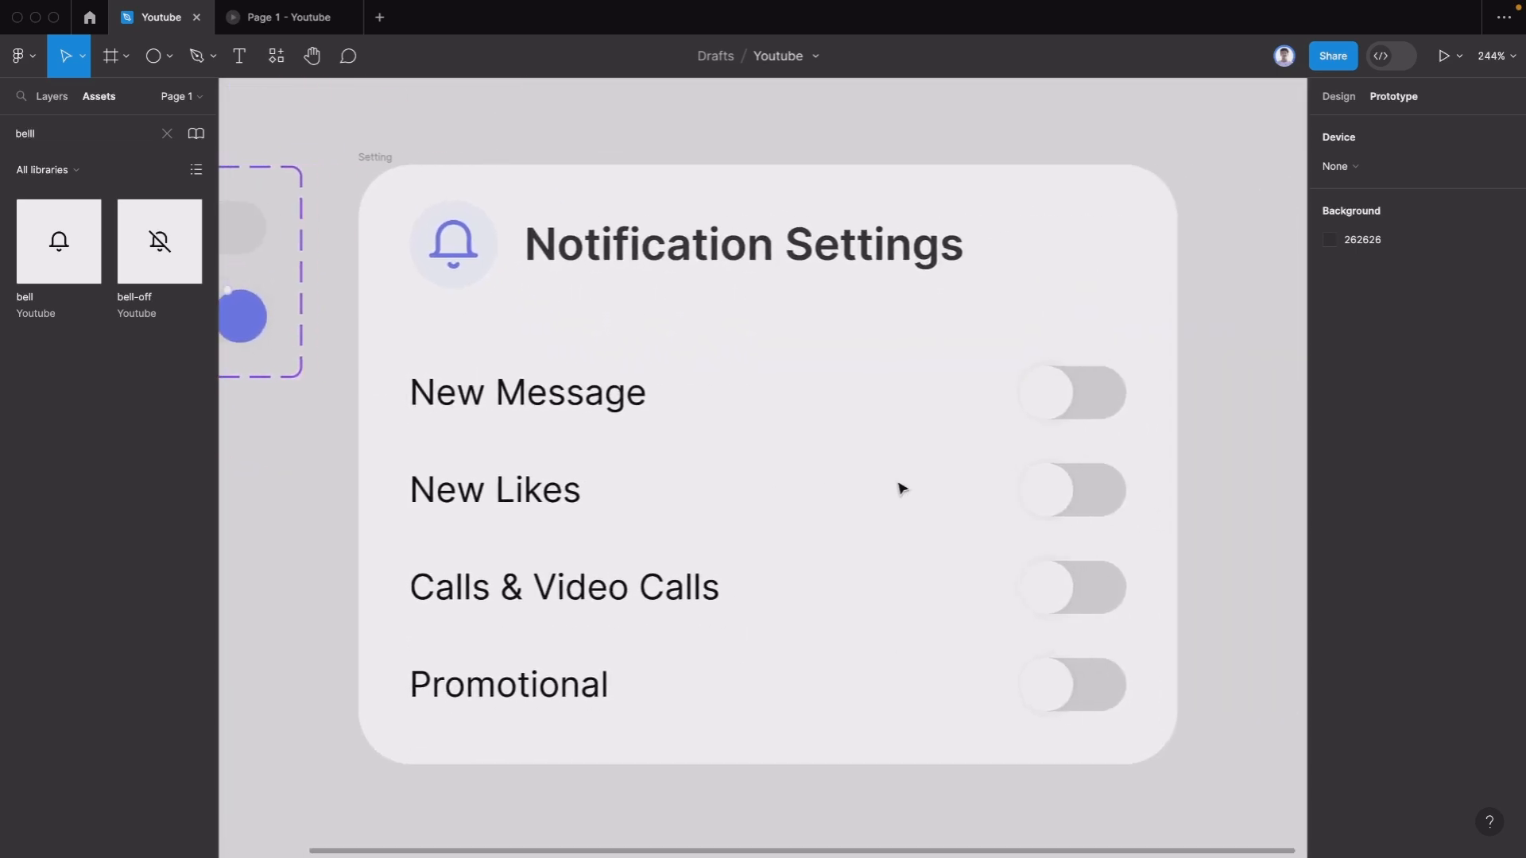
scroll(899, 488, down, 2)
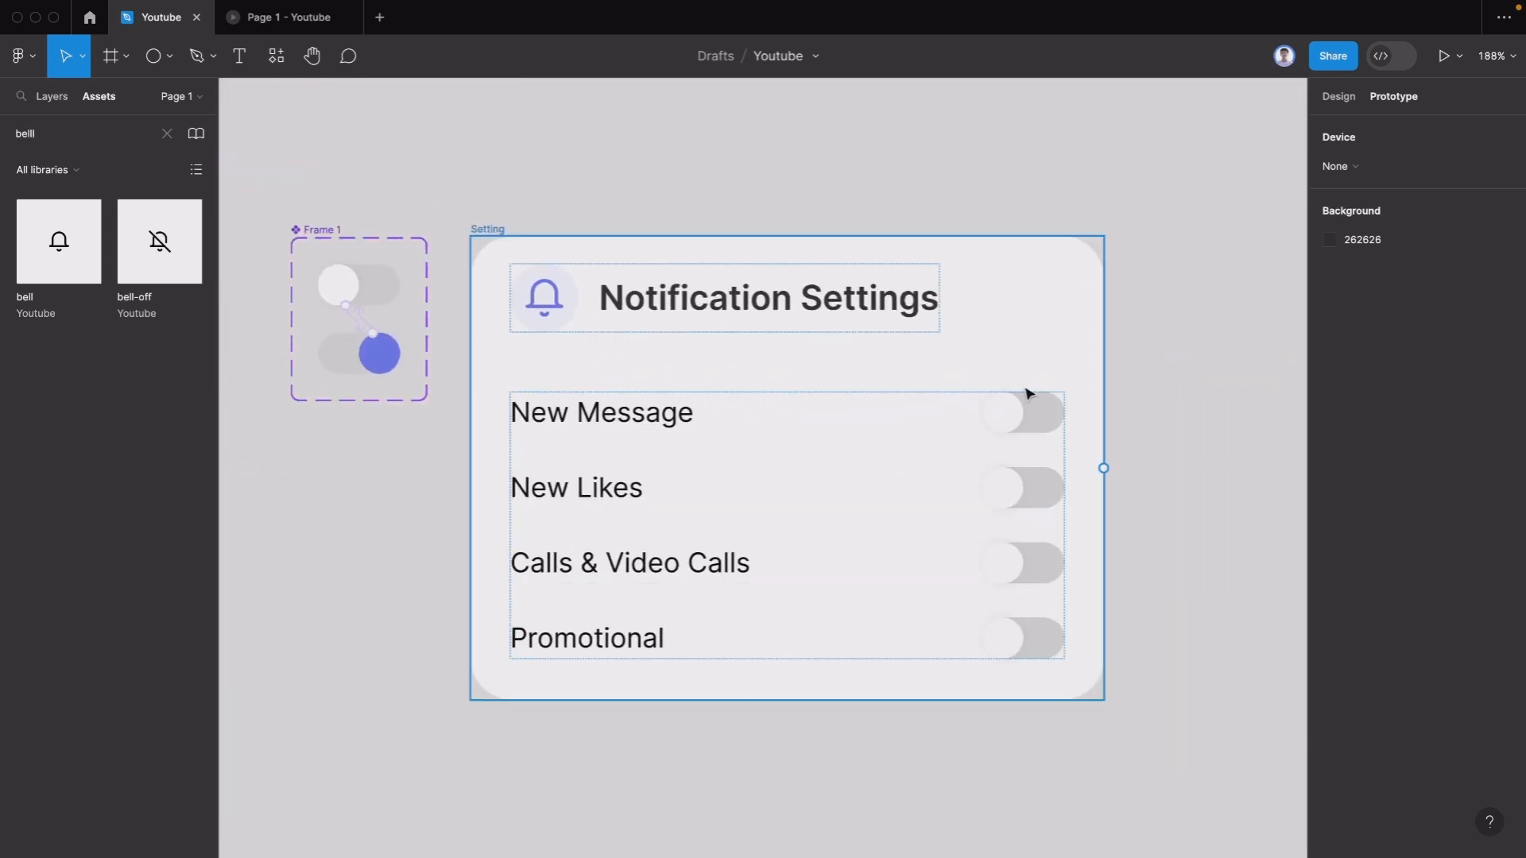
scroll(1025, 393, up, 2)
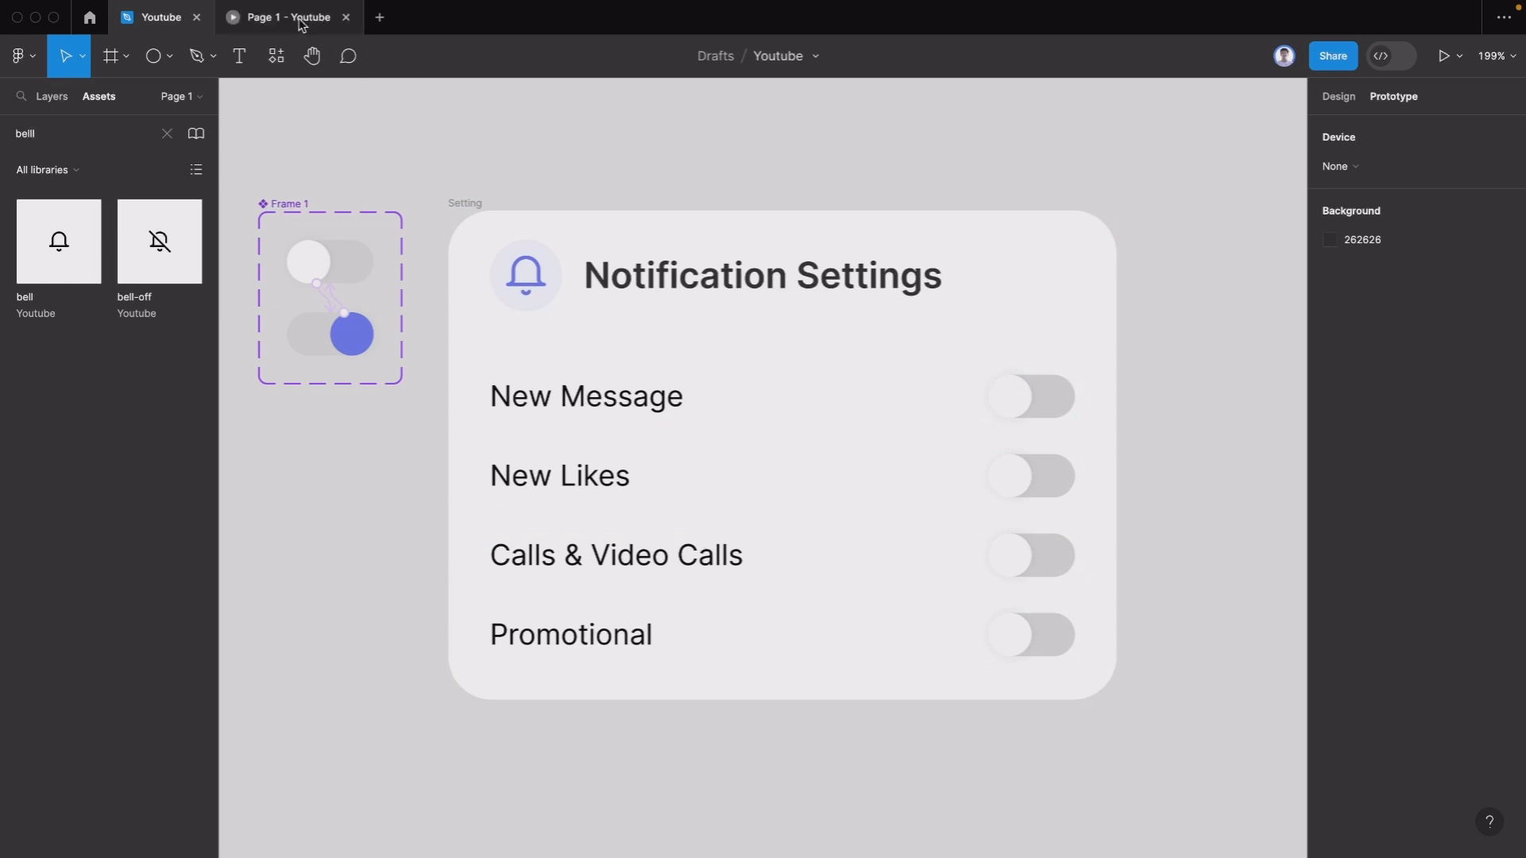
click(302, 24)
click(1040, 377)
click(1070, 382)
click(1039, 481)
click(1045, 480)
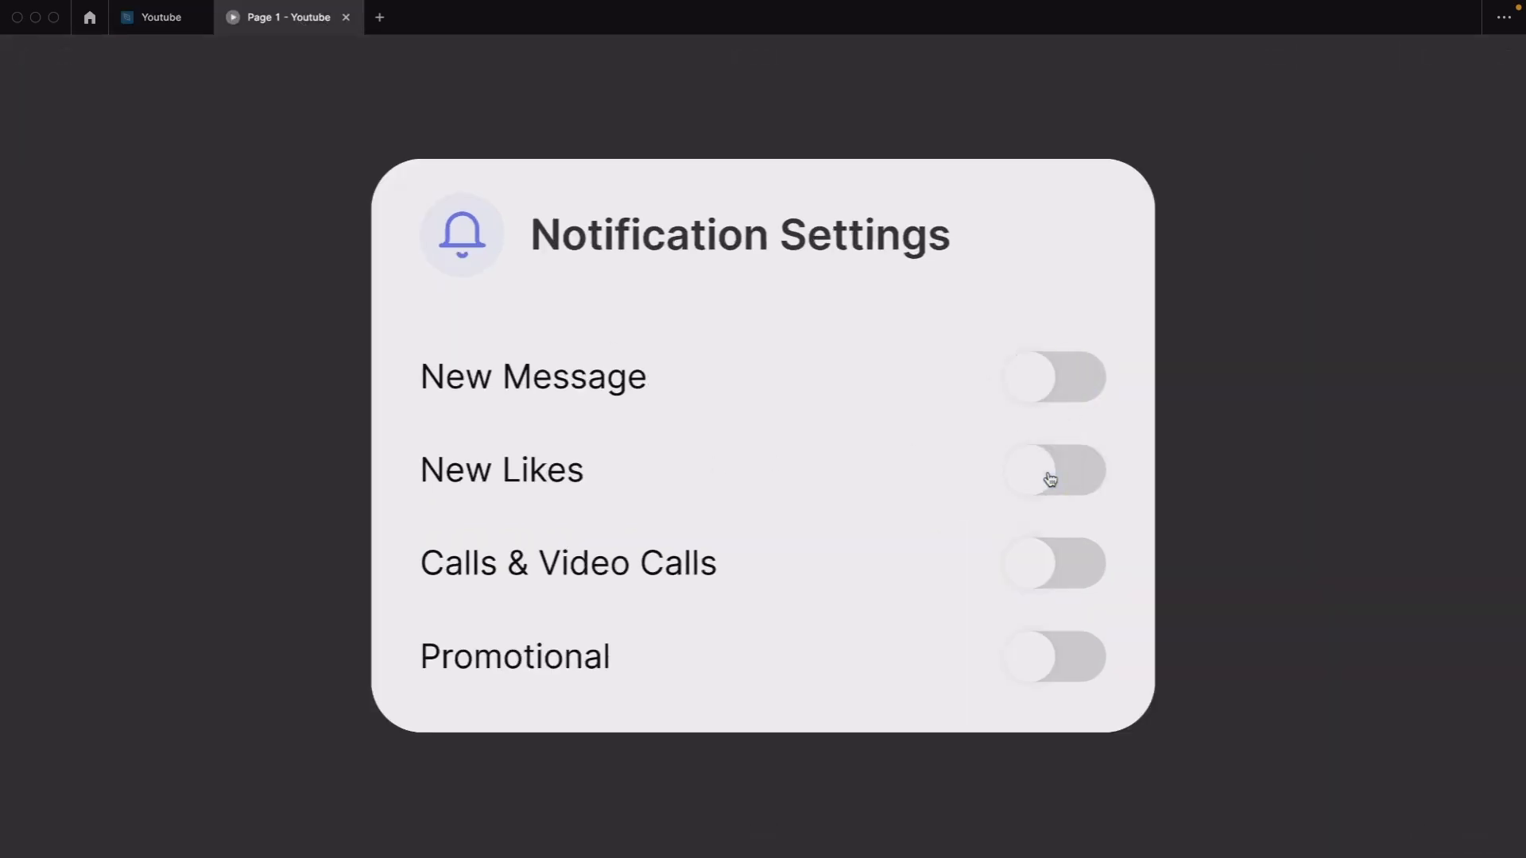
click(1055, 577)
click(1053, 579)
click(1038, 644)
click(1040, 645)
click(1046, 561)
click(1045, 560)
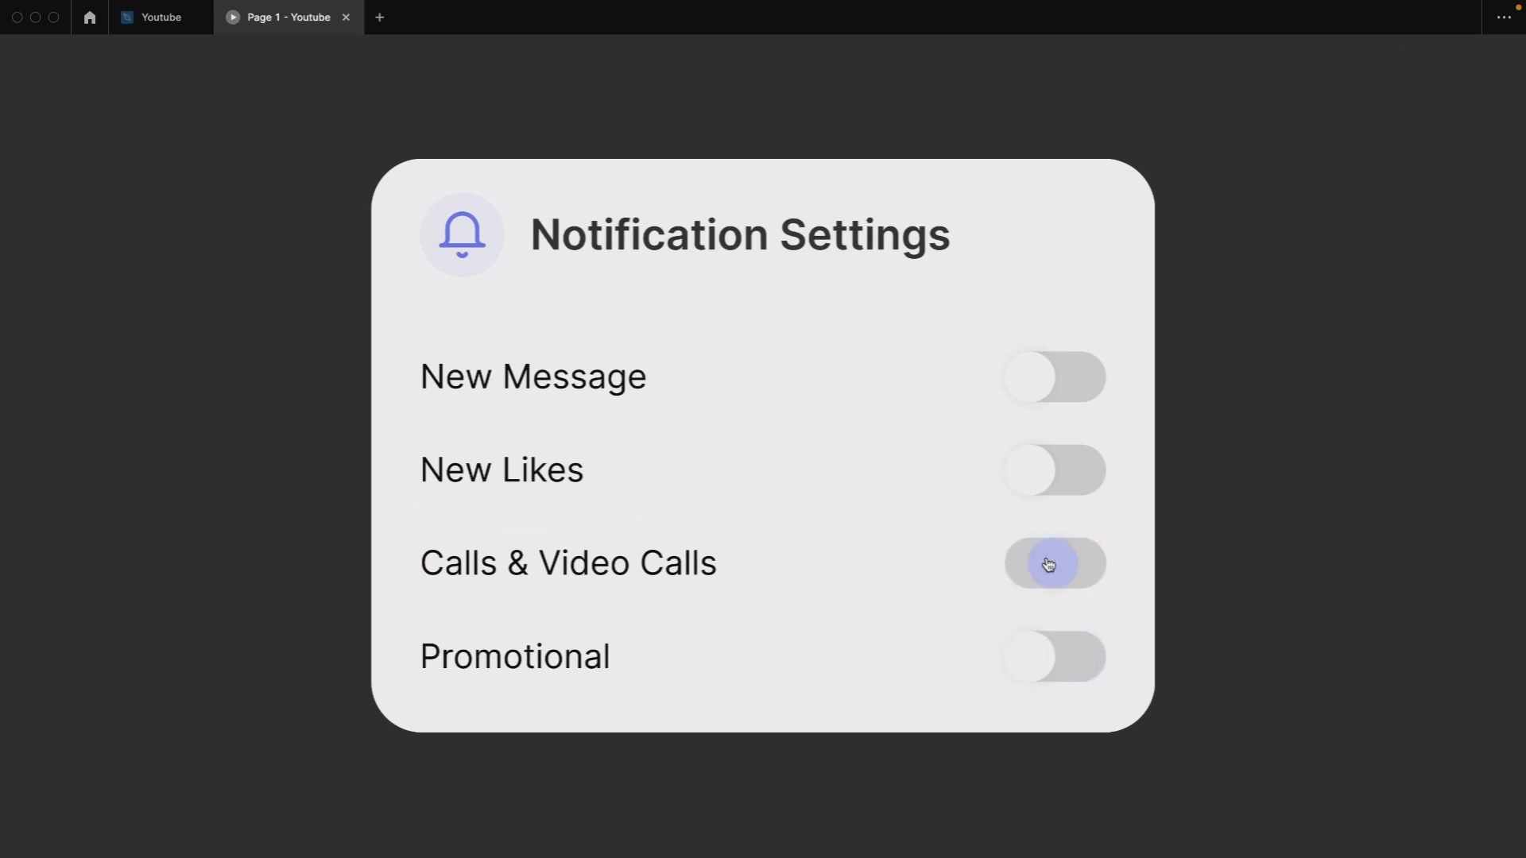
click(1053, 475)
click(1052, 473)
Step: Turn on the New Message, New Likes, Calls & Video Calls and Promotional toggles in the preview
click(1035, 367)
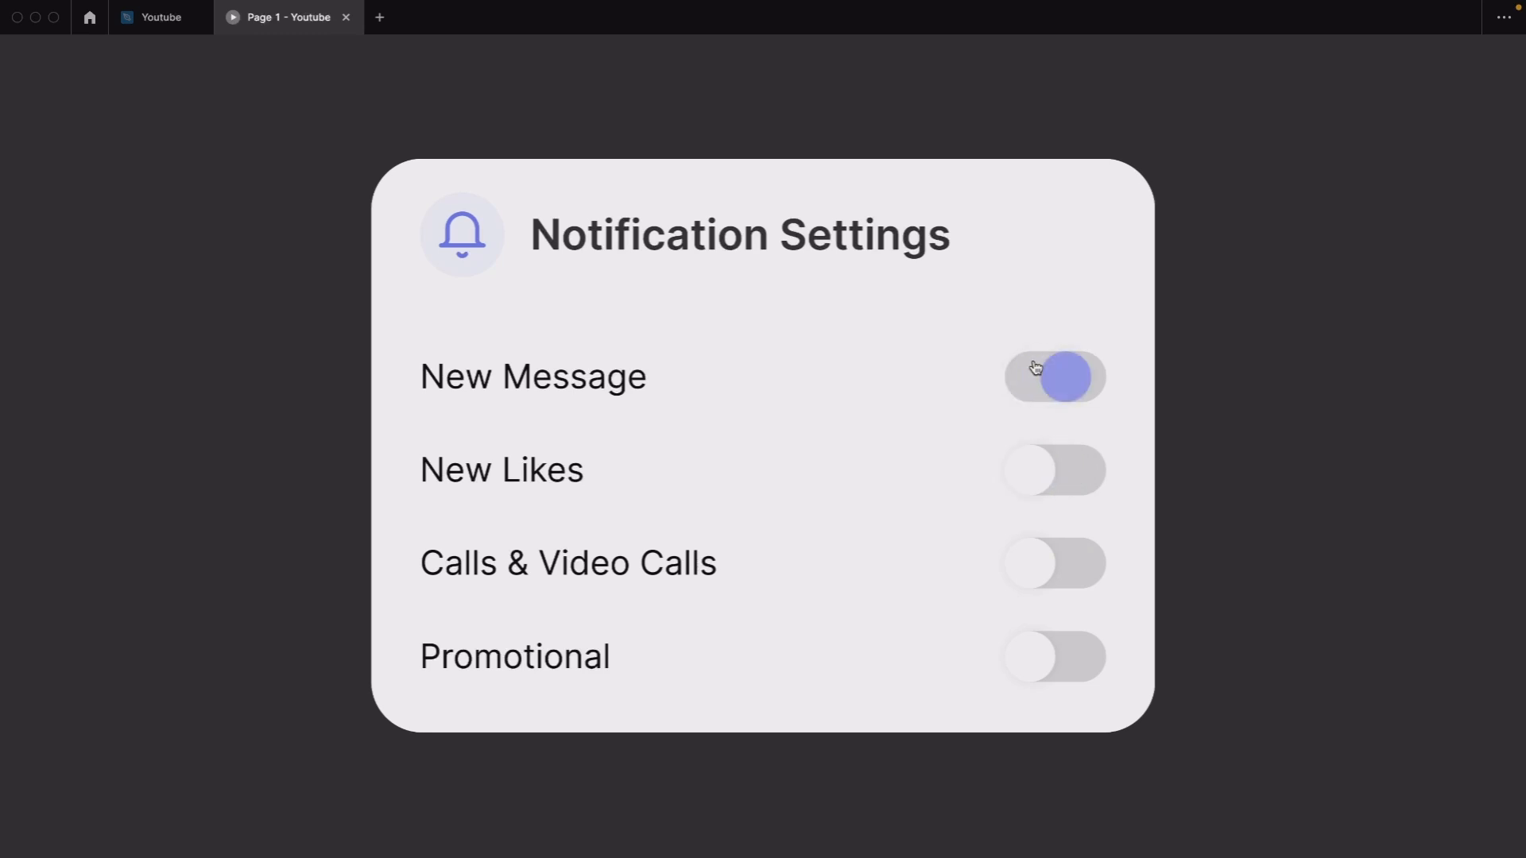
click(1065, 453)
click(1051, 559)
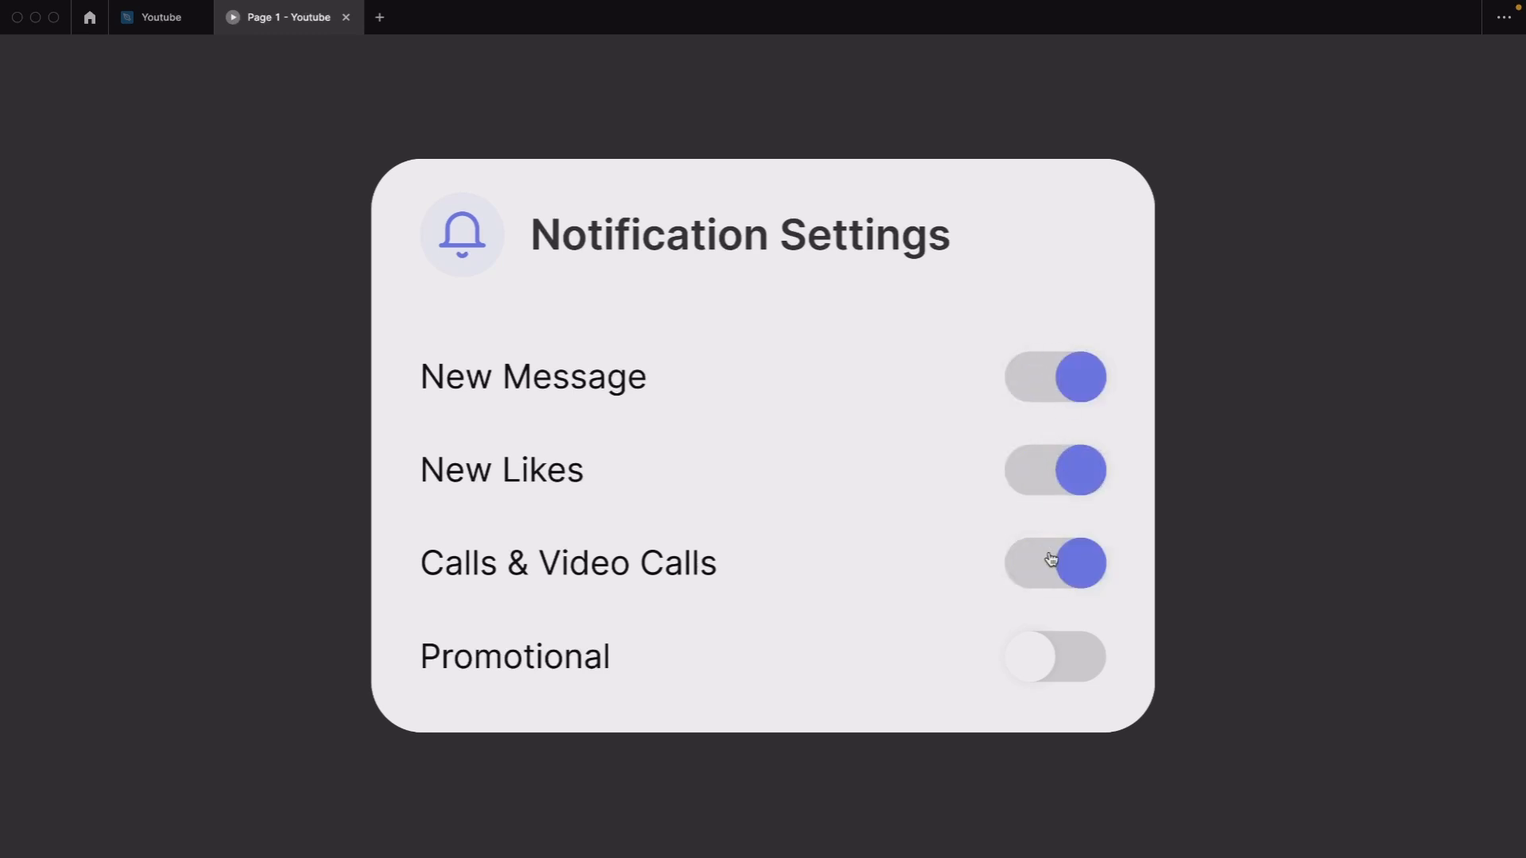
click(1038, 661)
Step: Back in the design file, move the Setting frame slightly right to X 47 and set its vertical auto-layout spacing to 24
click(159, 19)
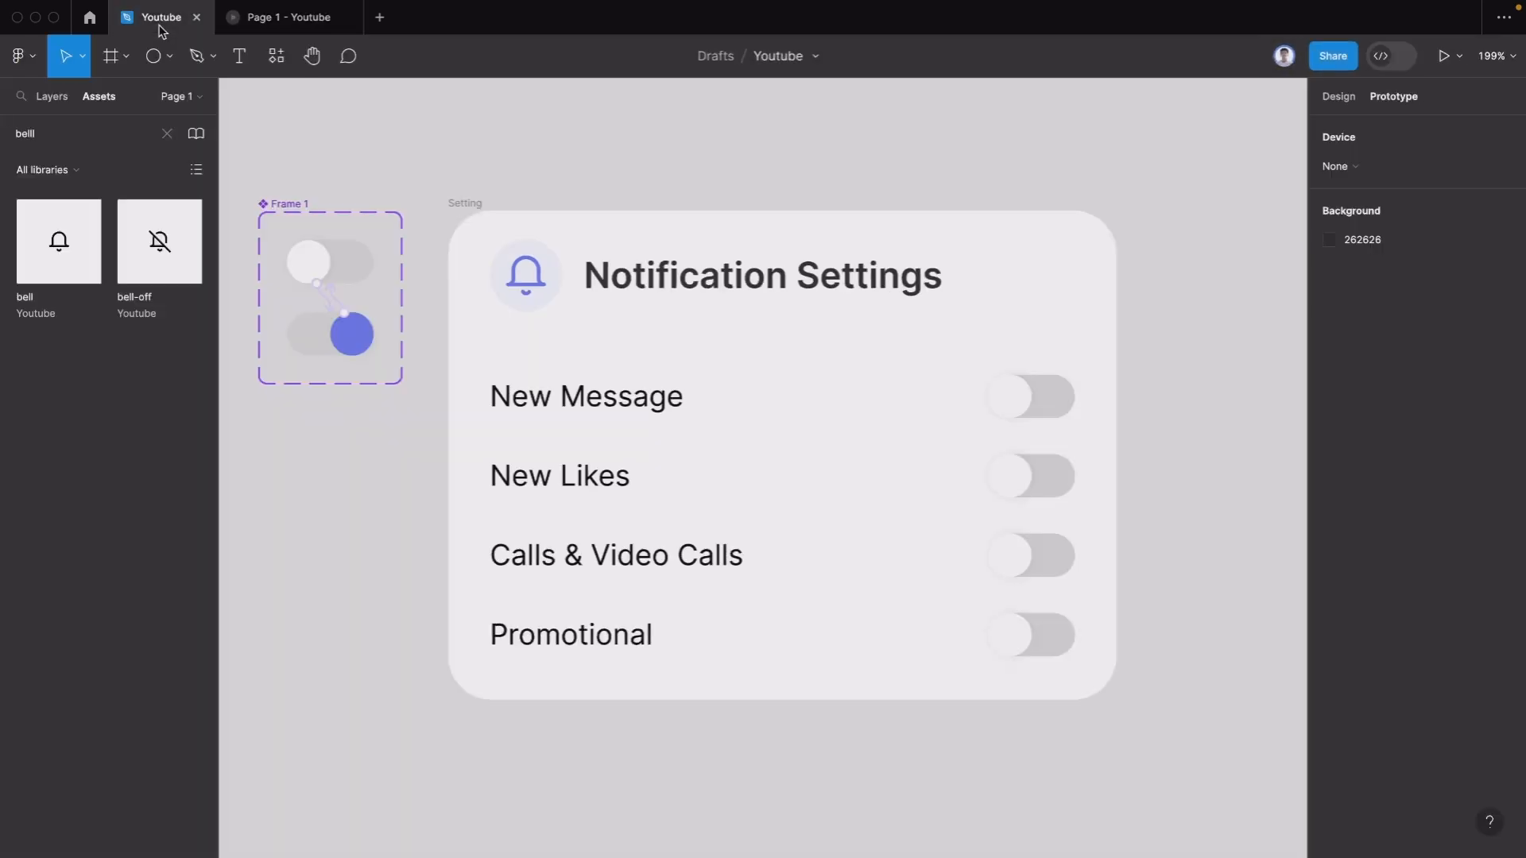
drag(469, 204, 502, 205)
click(1339, 98)
click(1362, 427)
text(24)
key(Return)
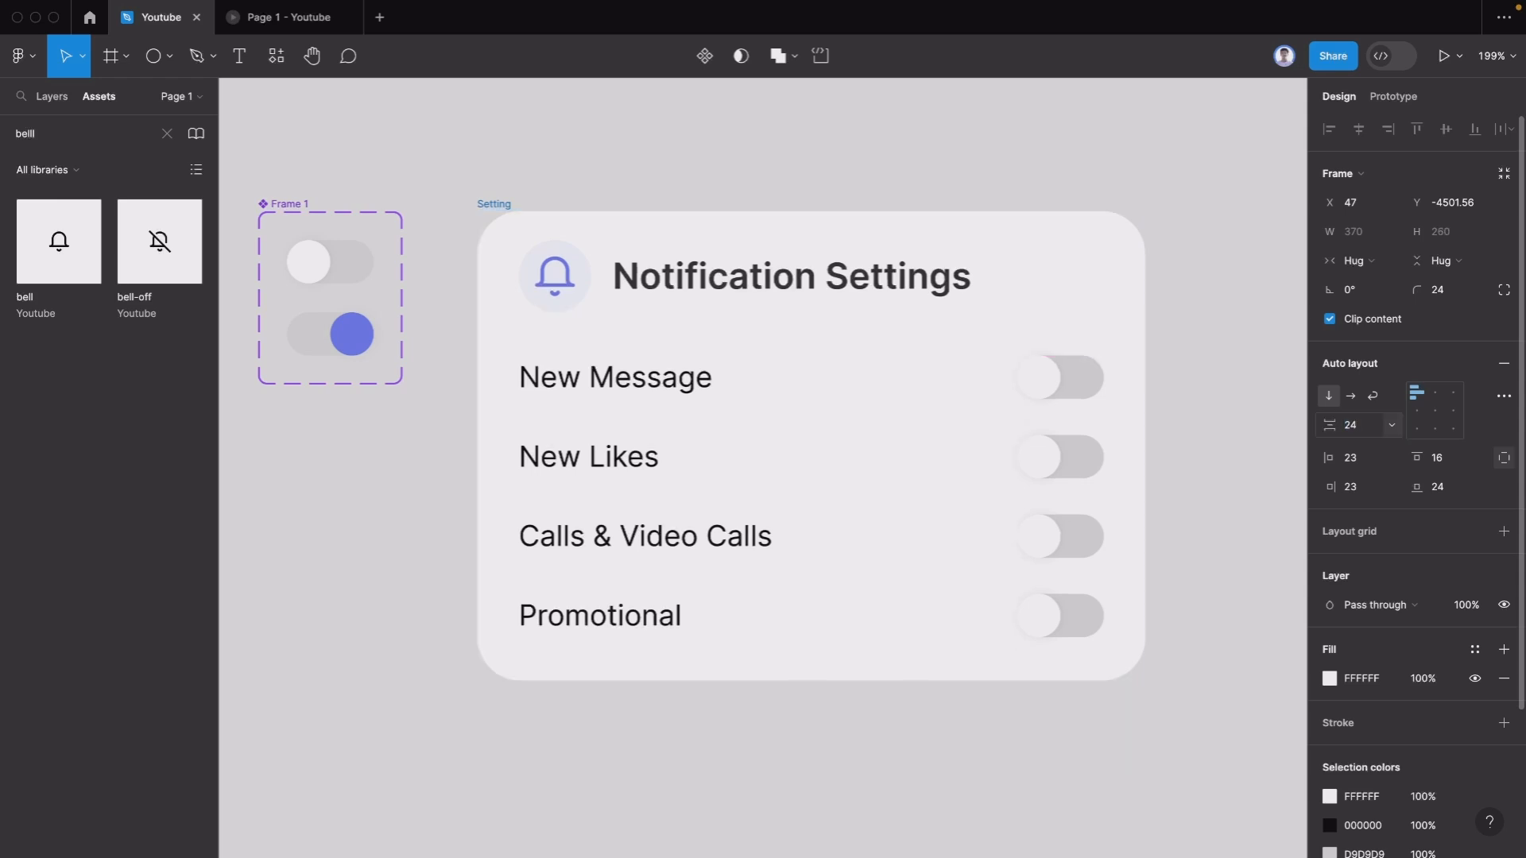
click(1188, 488)
Step: Show the page's layer list and collapse the layers of the Frame 1 component set
scroll(1188, 488, right, 1)
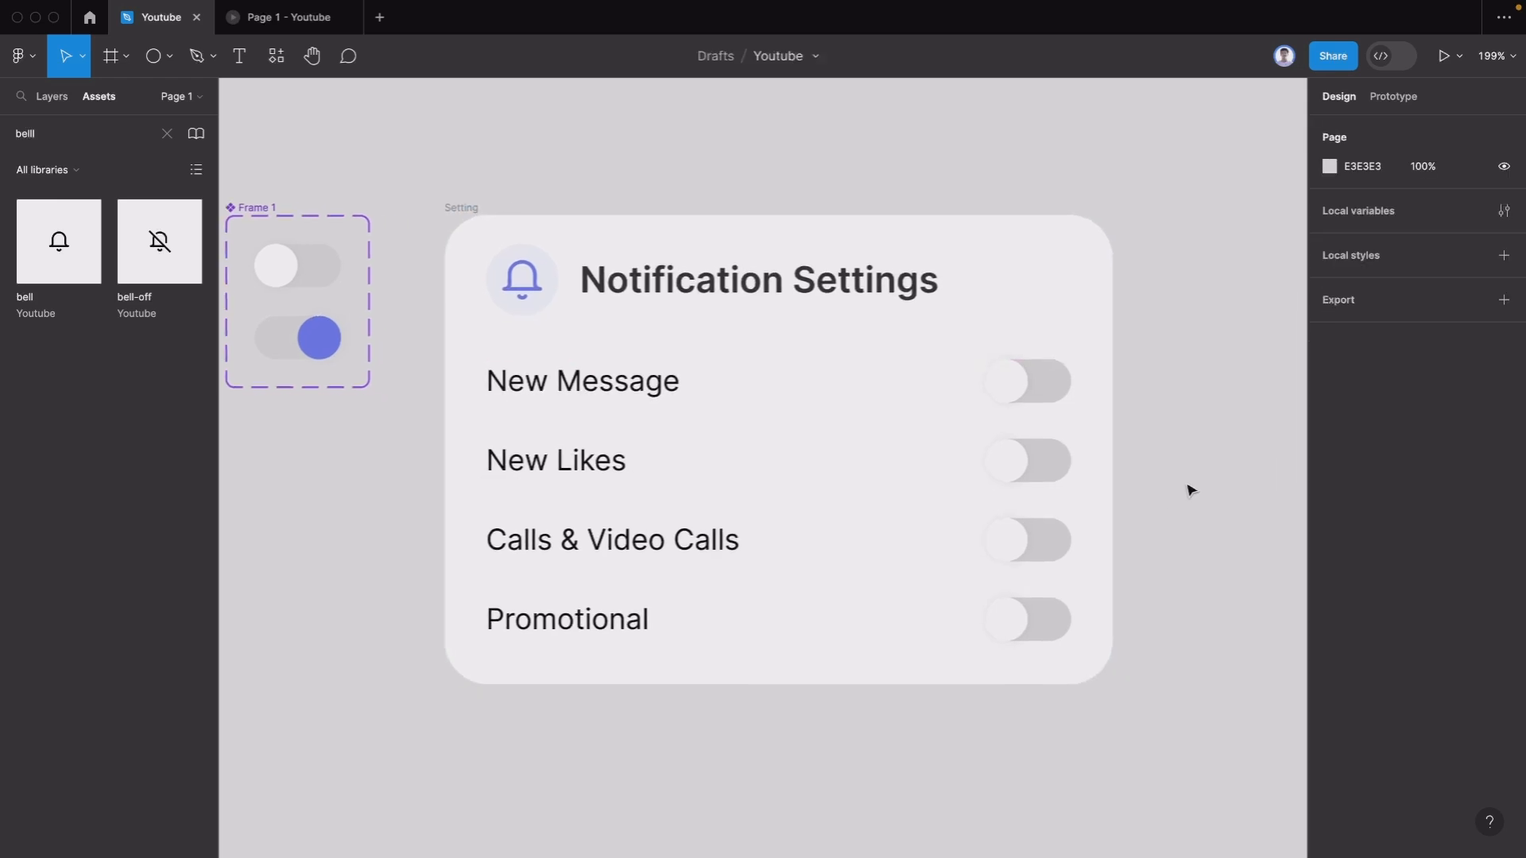
scroll(1190, 490, up, 2)
scroll(1190, 489, left, 2)
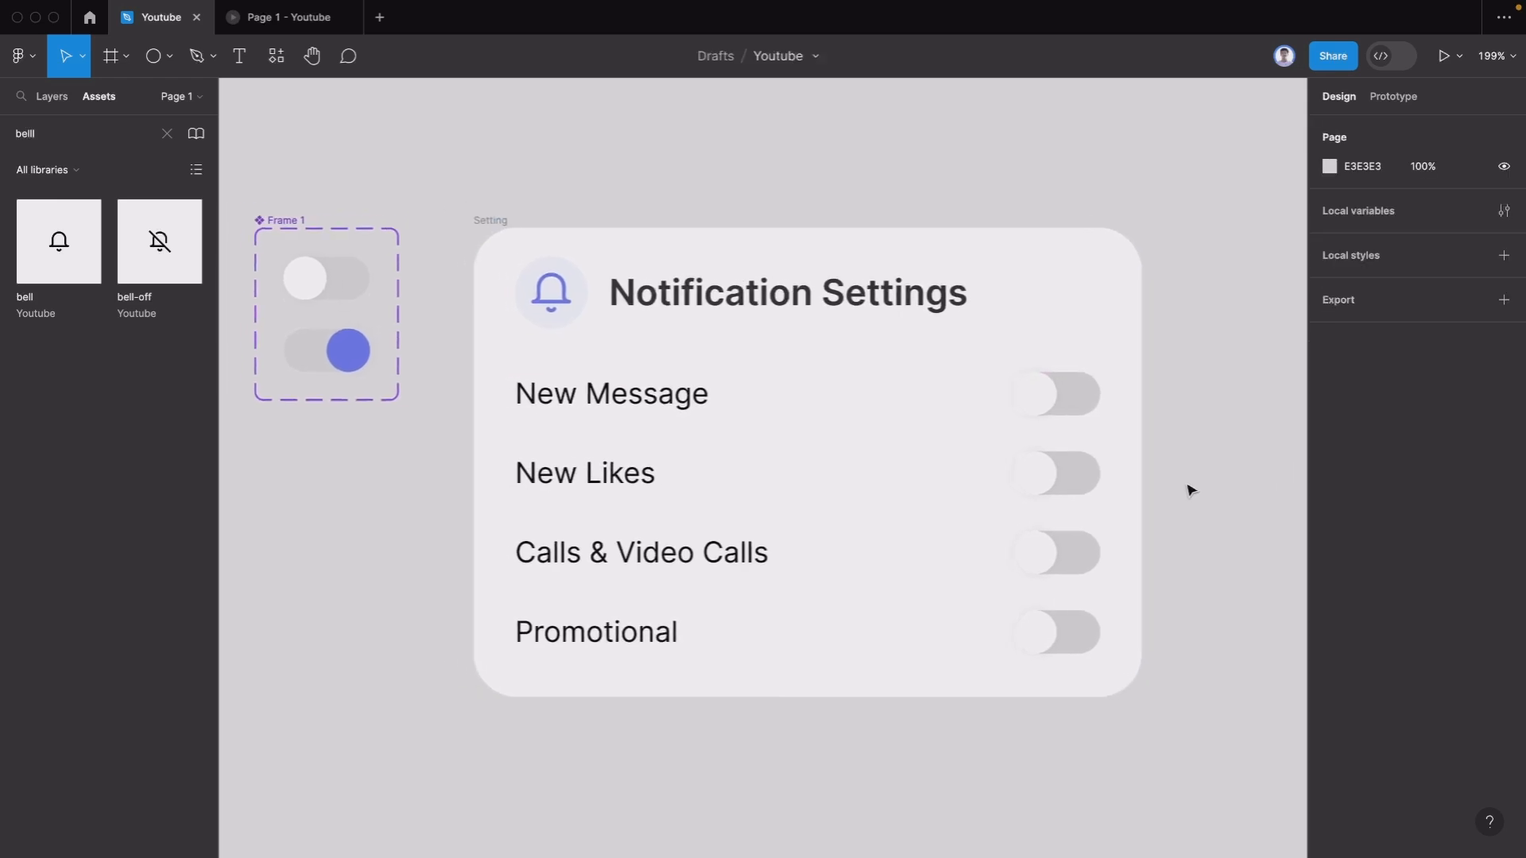
click(48, 97)
click(11, 217)
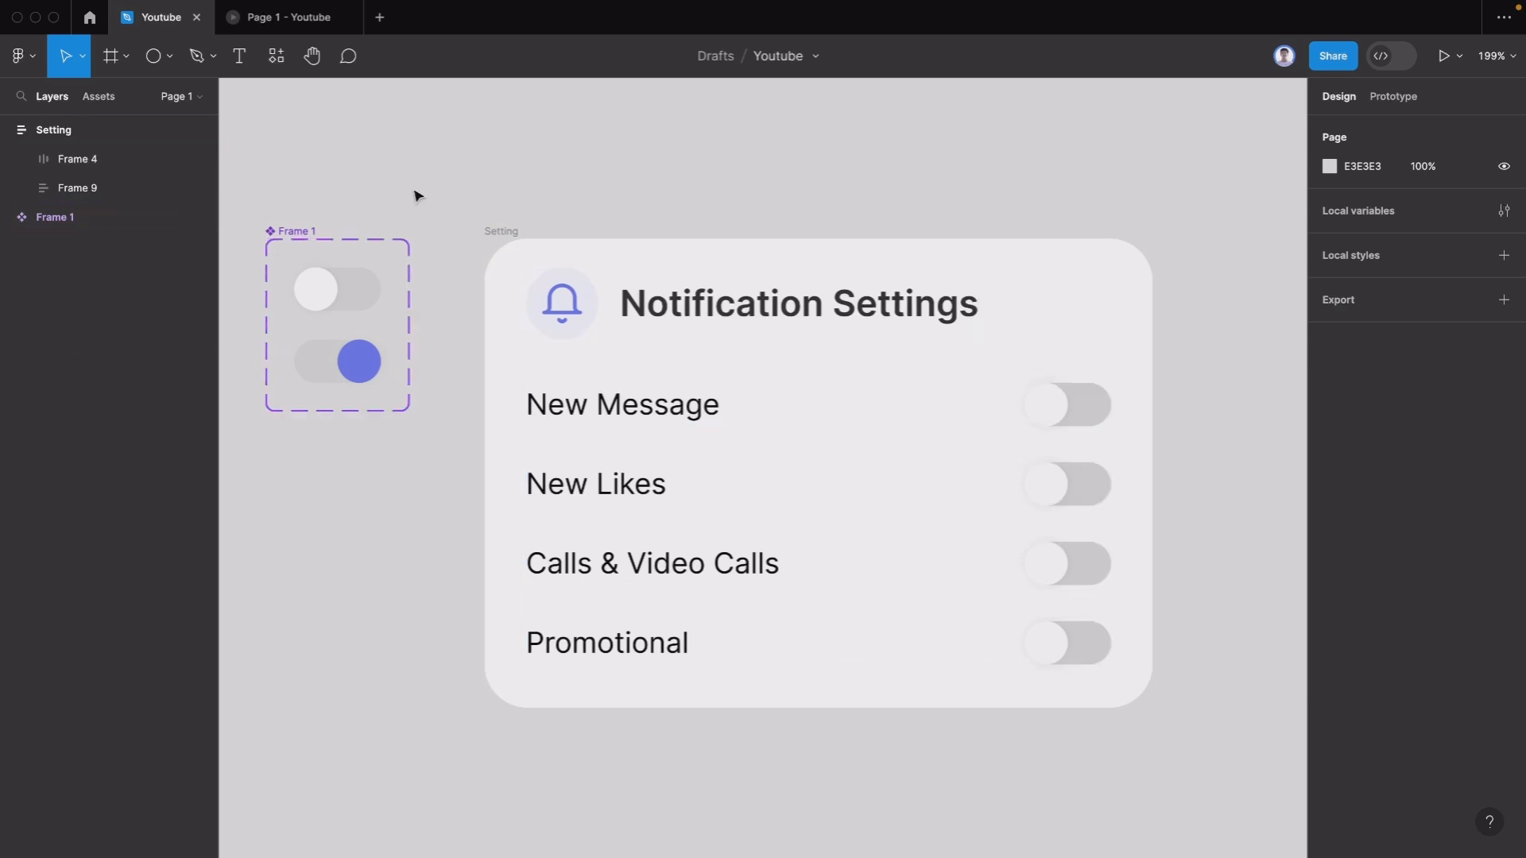
Step: Switch to the prototype preview of the panel and turn off the New Likes and Calls & Video Calls toggles
click(294, 17)
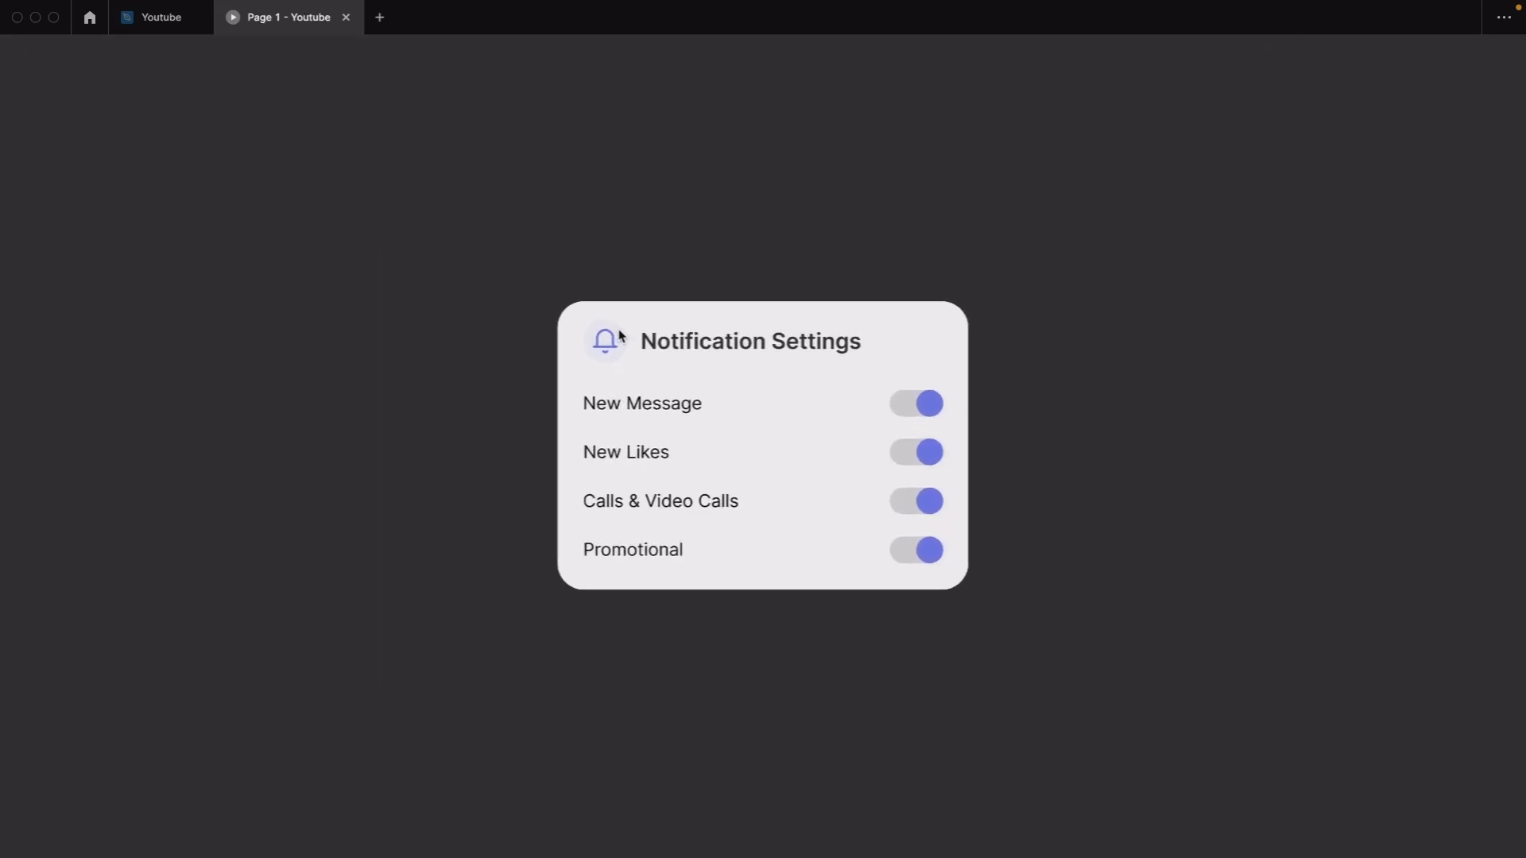
click(921, 444)
click(930, 501)
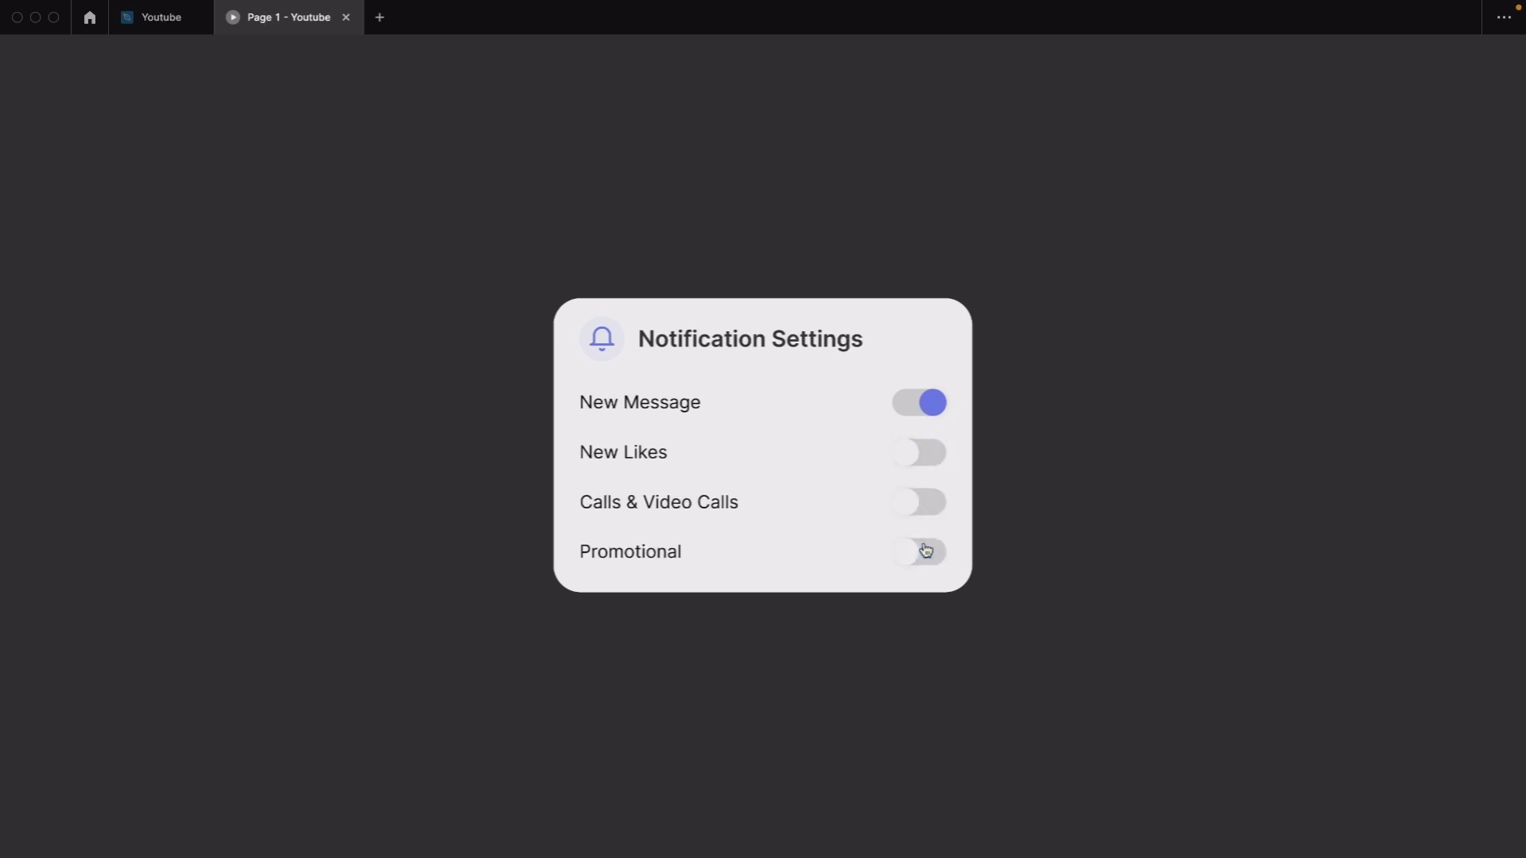